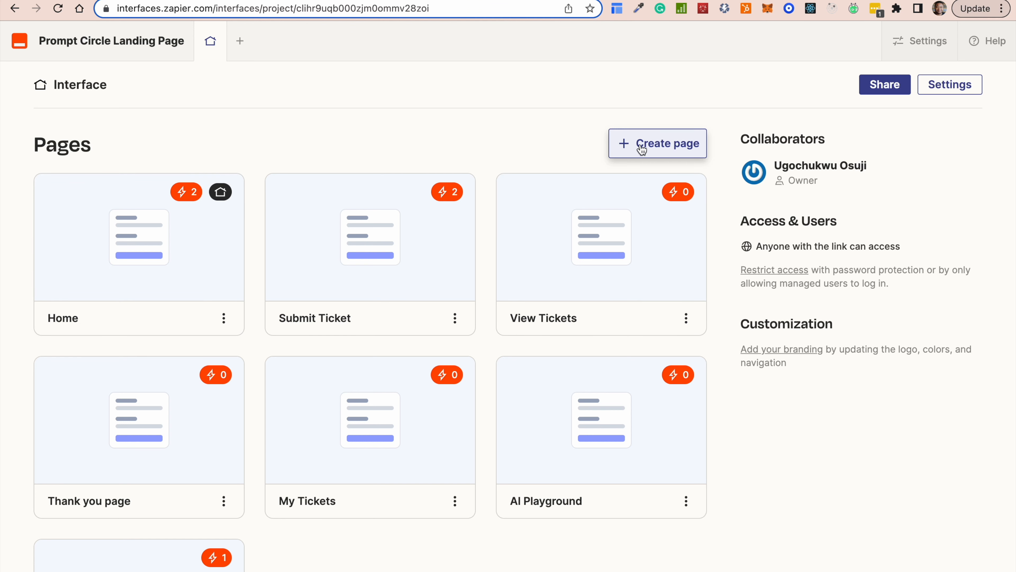
# Create a new interface page named 'Landing Page'.
pyautogui.click(654, 153)
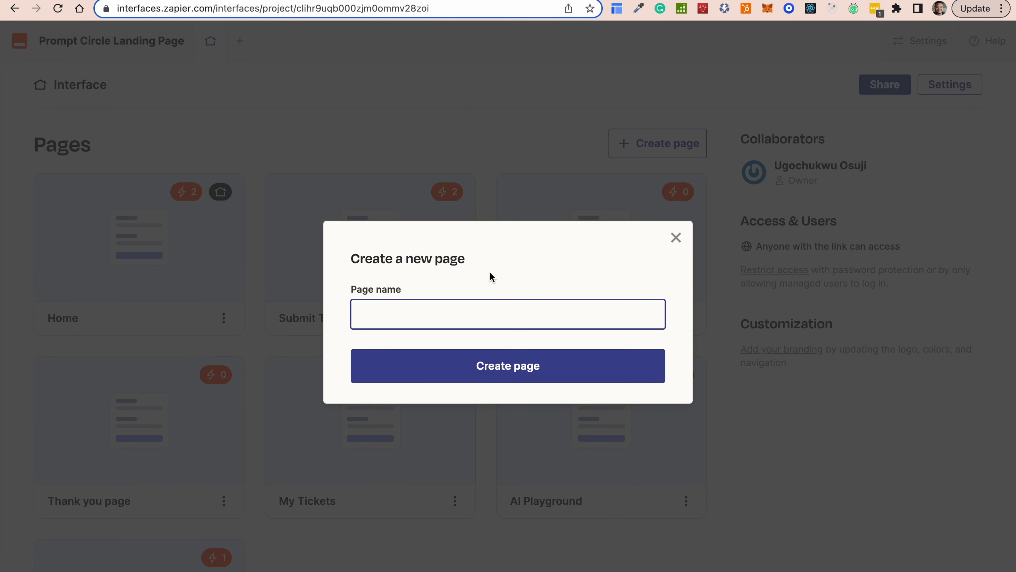
pyautogui.write('Landing Page')
pyautogui.click(541, 367)
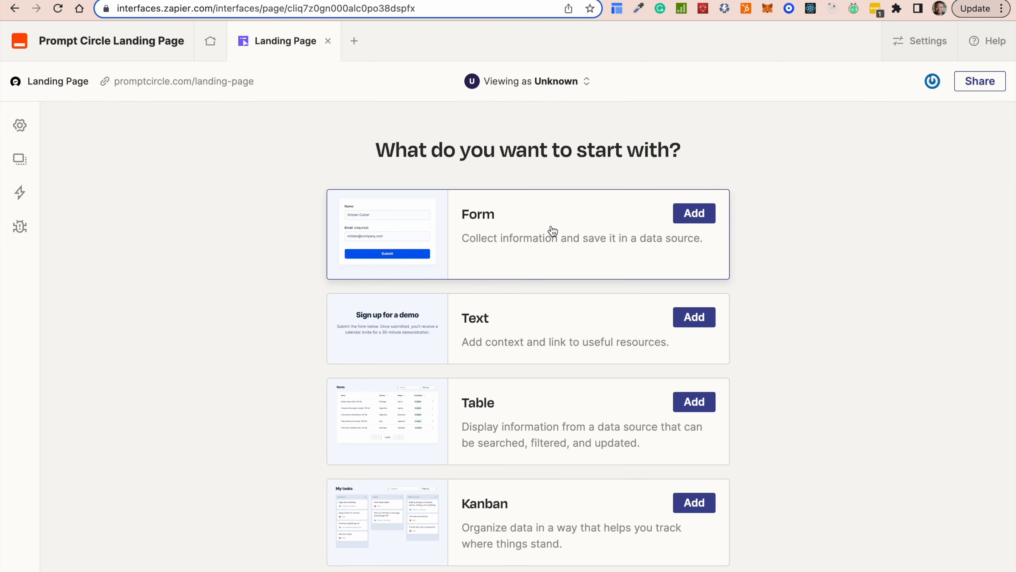
pyautogui.scroll(-4, 497, 339)
pyautogui.scroll(-9, 497, 363)
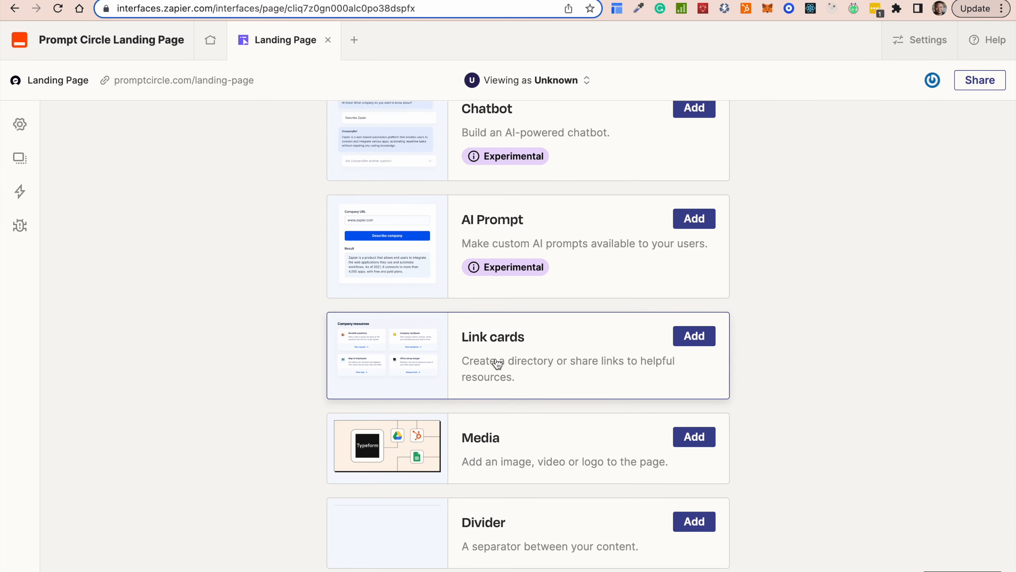
pyautogui.scroll(13, 497, 364)
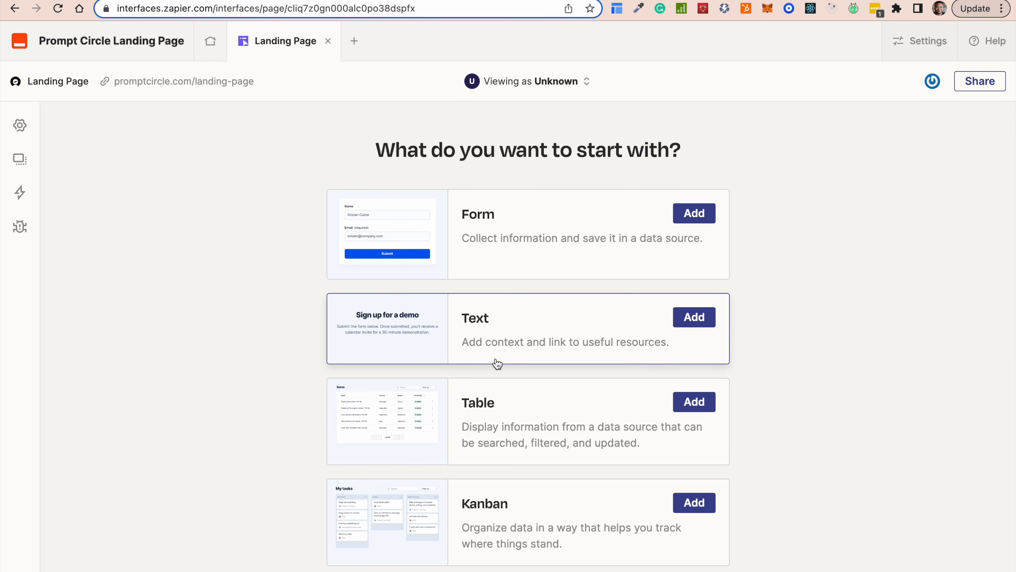
pyautogui.scroll(-3, 516, 240)
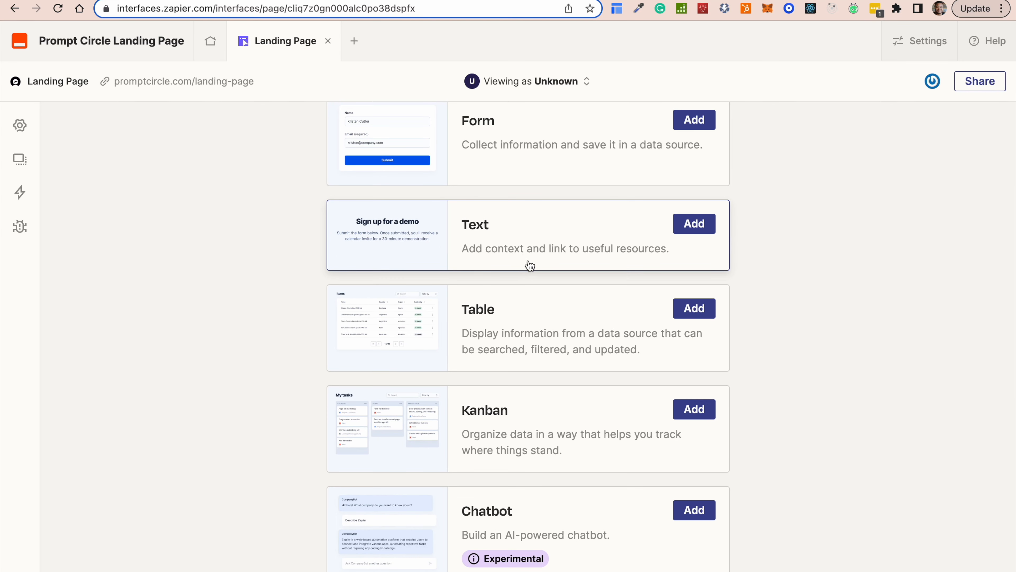
pyautogui.scroll(-2, 538, 272)
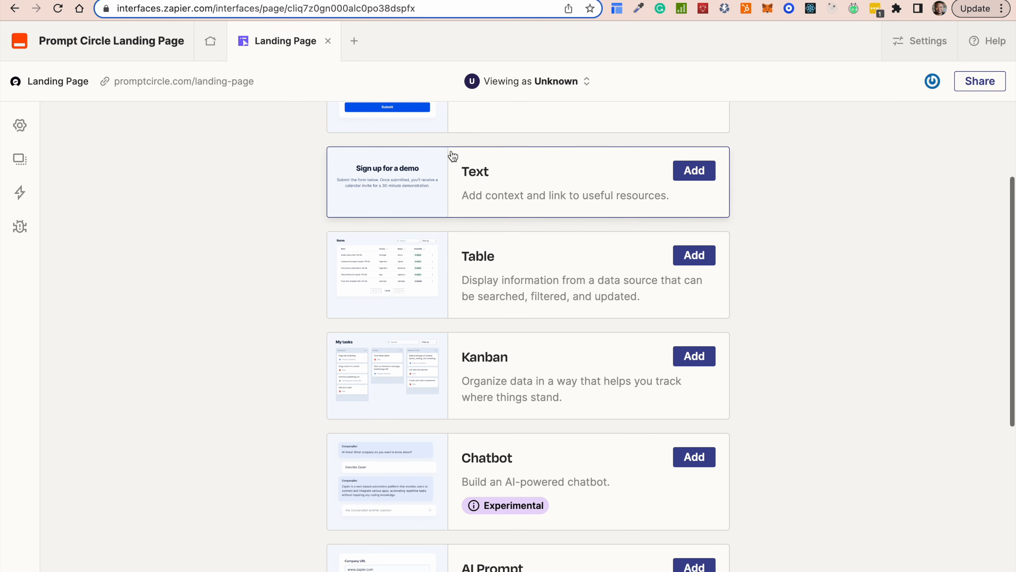
pyautogui.scroll(3, 498, 173)
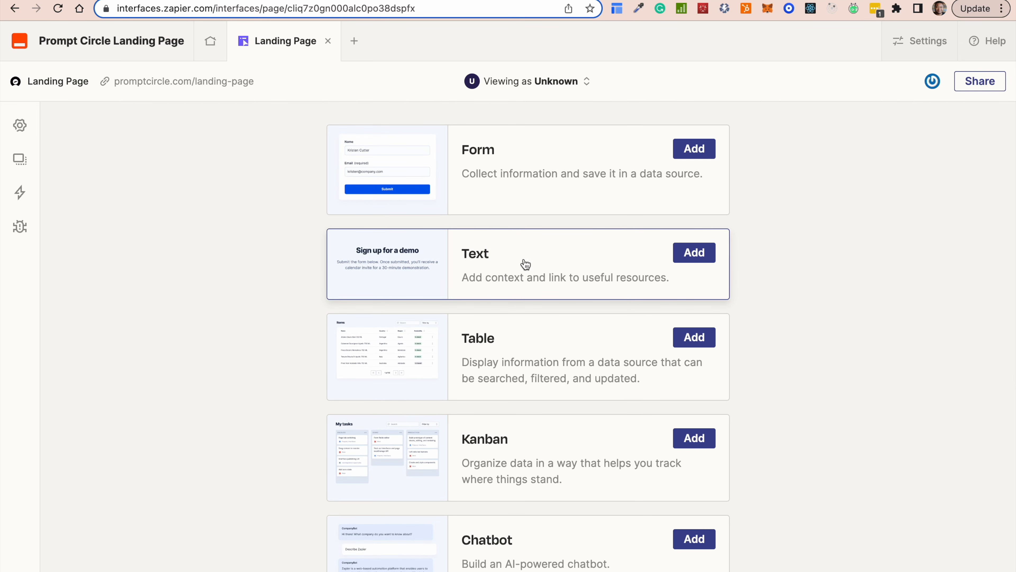
pyautogui.scroll(-15, 528, 276)
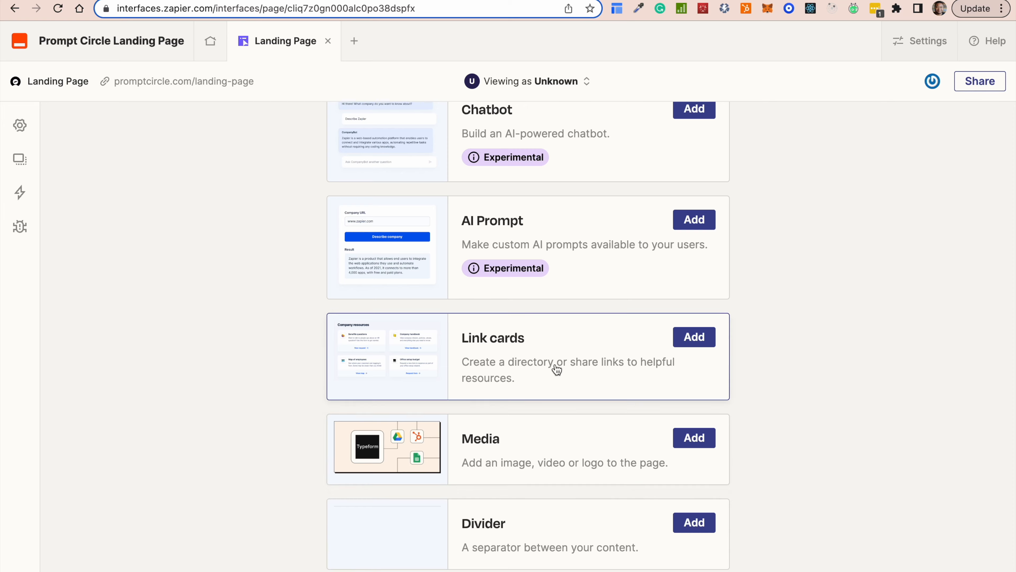
pyautogui.scroll(7, 556, 370)
pyautogui.scroll(4, 555, 370)
pyautogui.scroll(-4, 555, 370)
pyautogui.scroll(5, 556, 370)
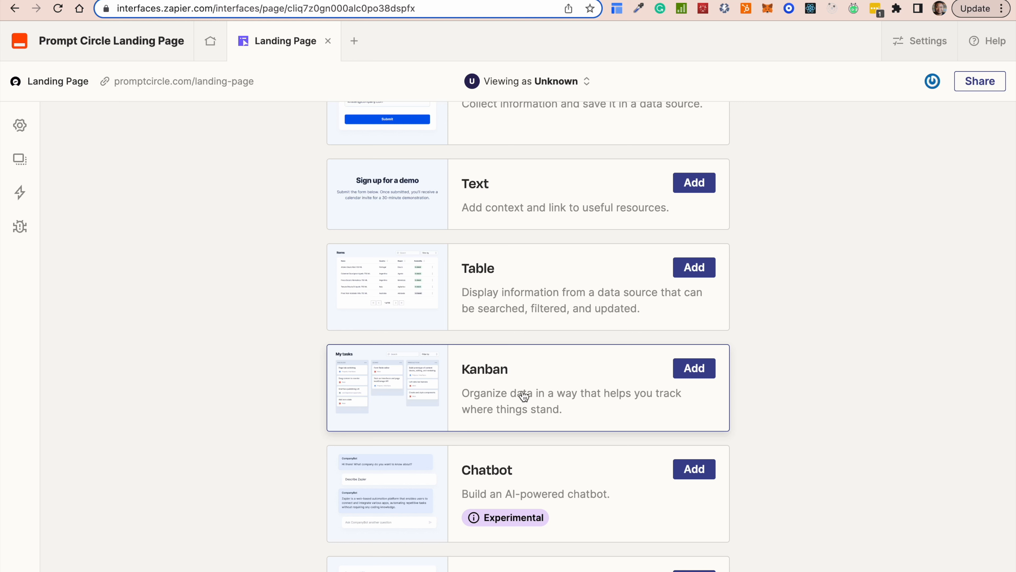
pyautogui.scroll(-6, 524, 396)
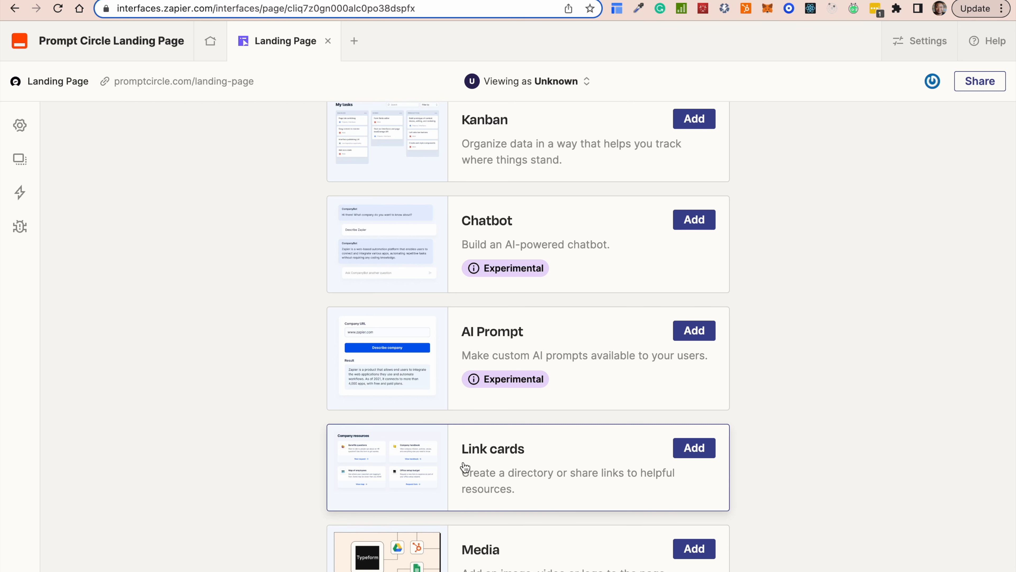
pyautogui.scroll(-2, 544, 468)
pyautogui.scroll(-1, 545, 469)
pyautogui.scroll(10, 545, 468)
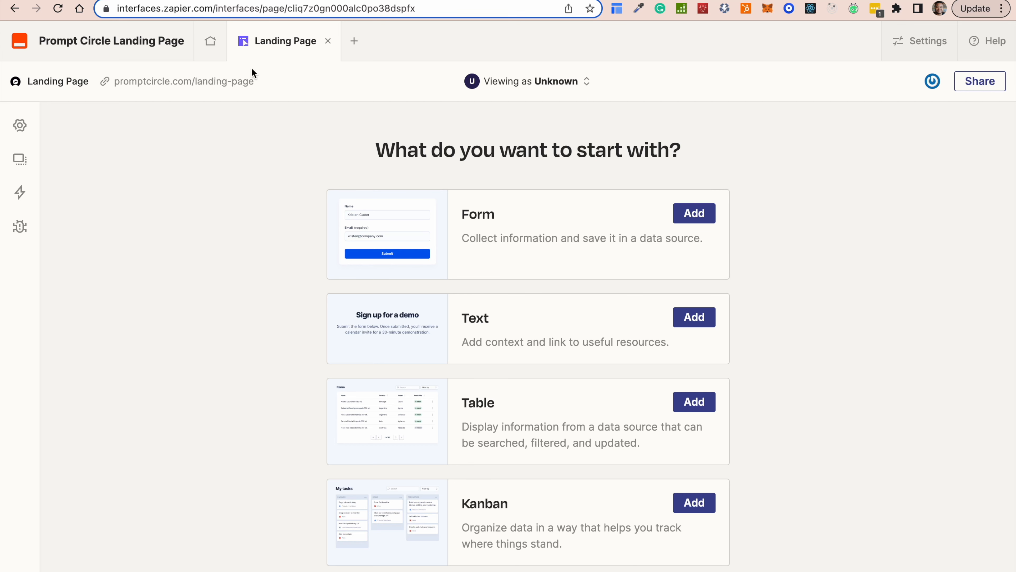
pyautogui.click(211, 81)
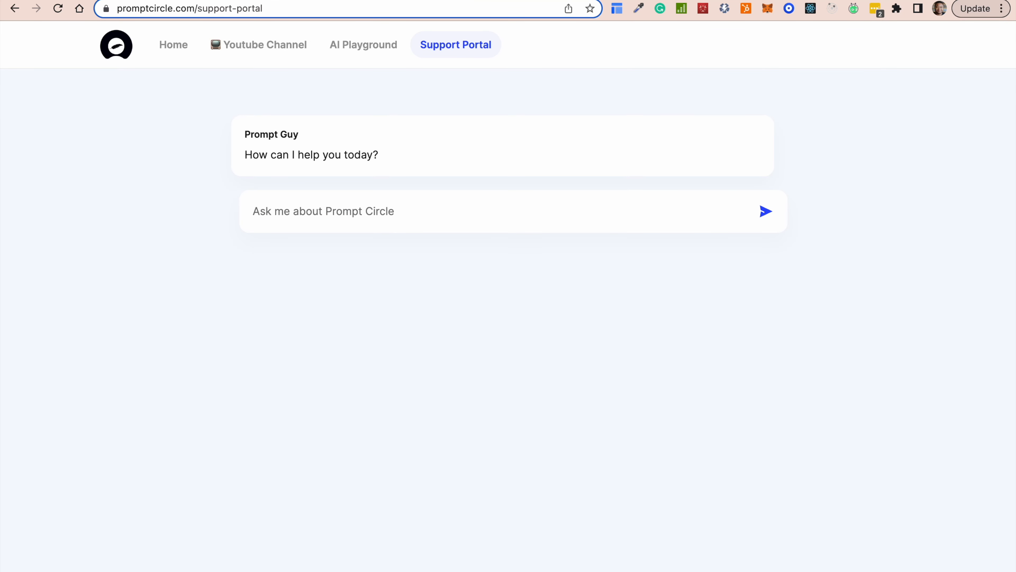
pyautogui.click(173, 45)
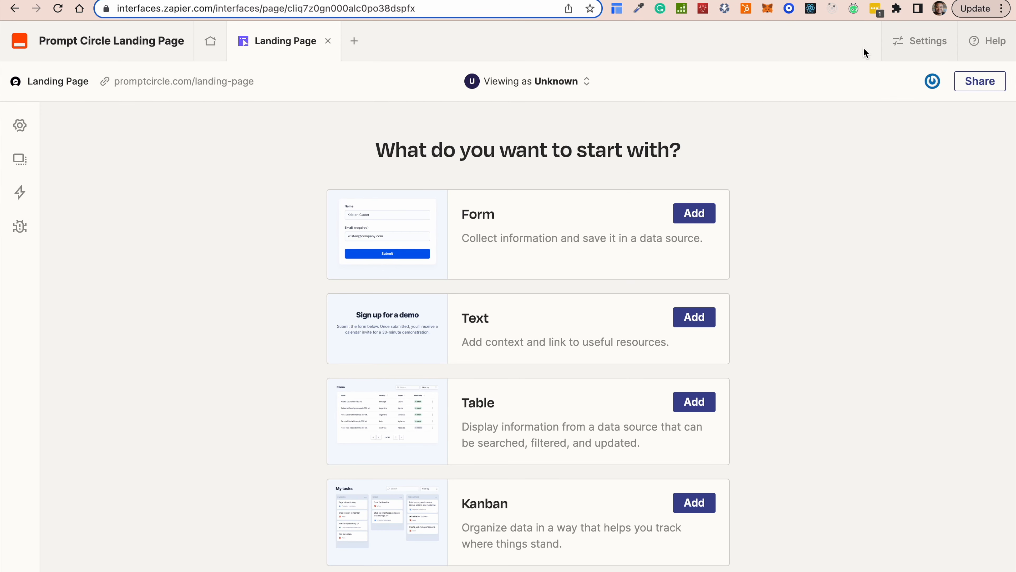
# Open the interface settings, check the subdomain field, and view Access & Users.
pyautogui.click(913, 51)
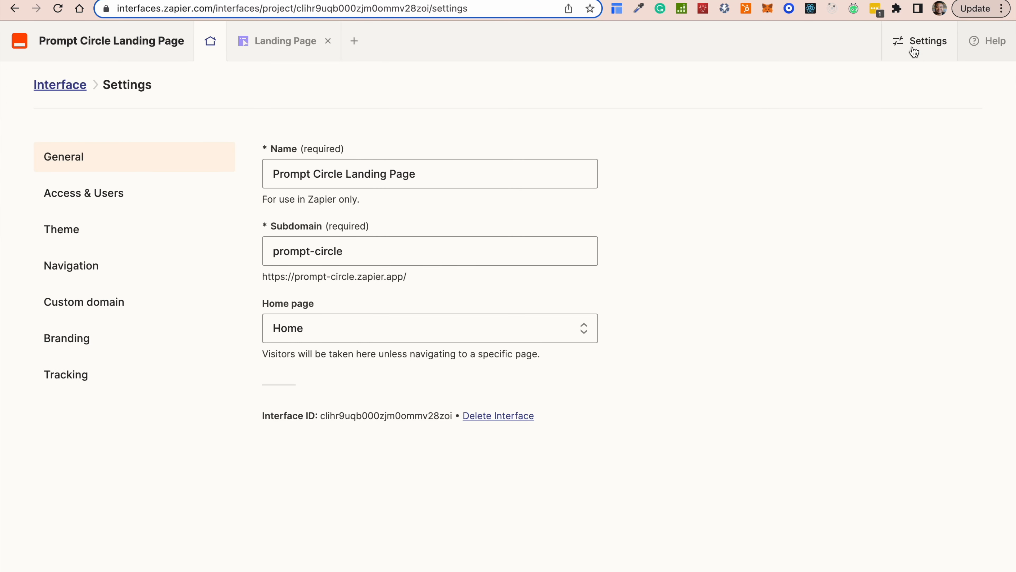
pyautogui.click(282, 251)
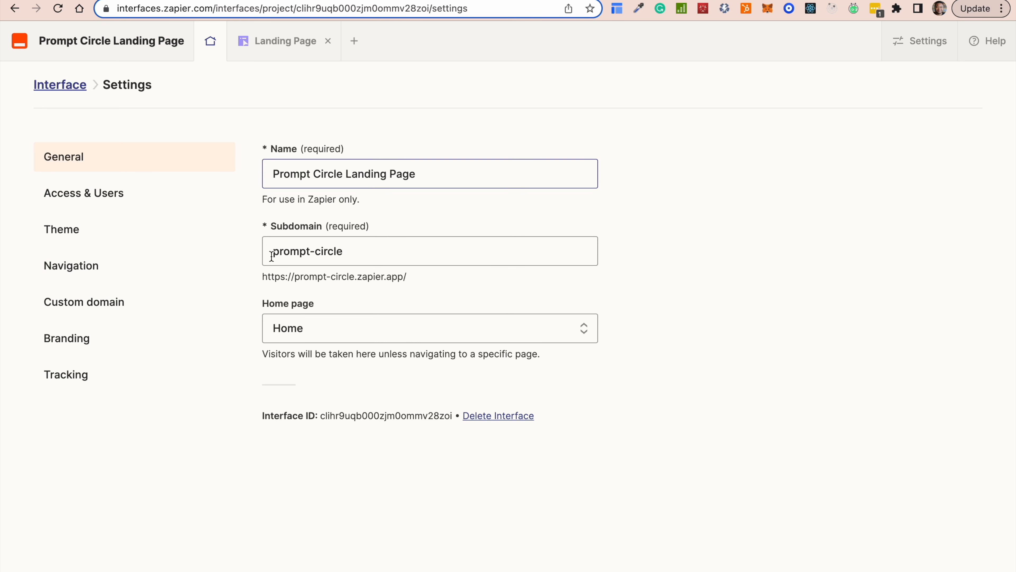
pyautogui.click(100, 200)
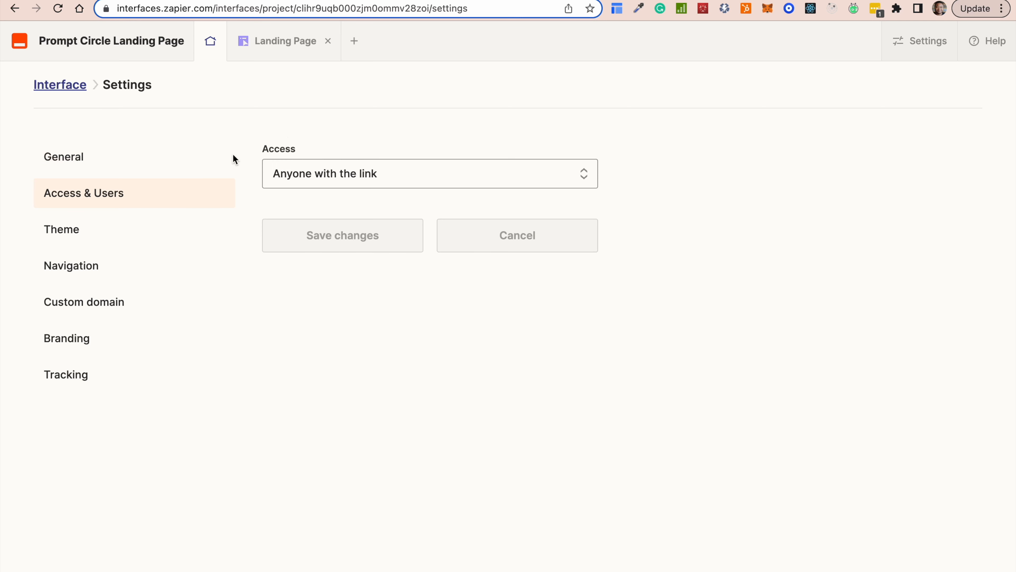
# Leave access at 'Anyone with the link' and open the Theme settings.
pyautogui.click(352, 181)
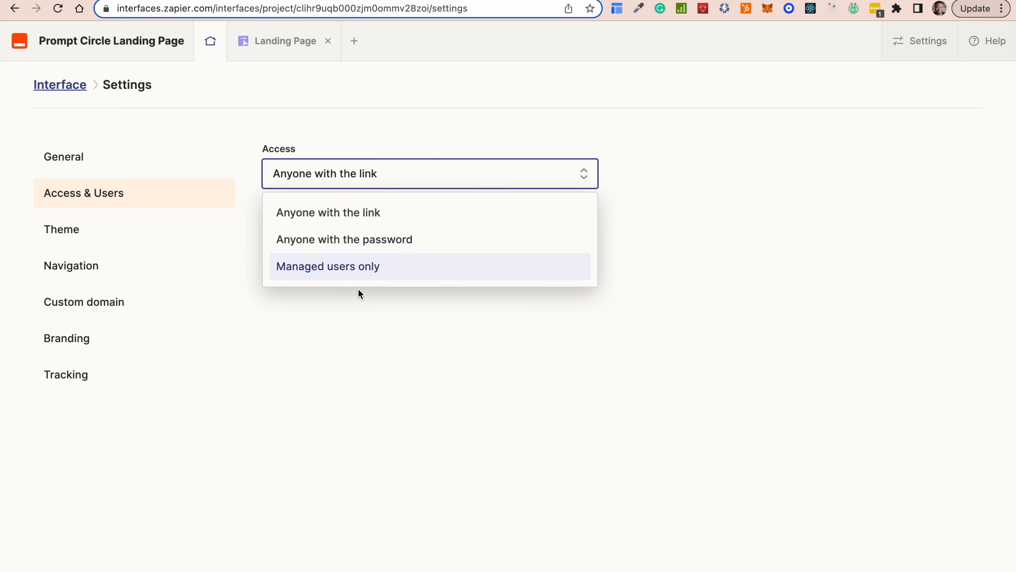
pyautogui.click(375, 328)
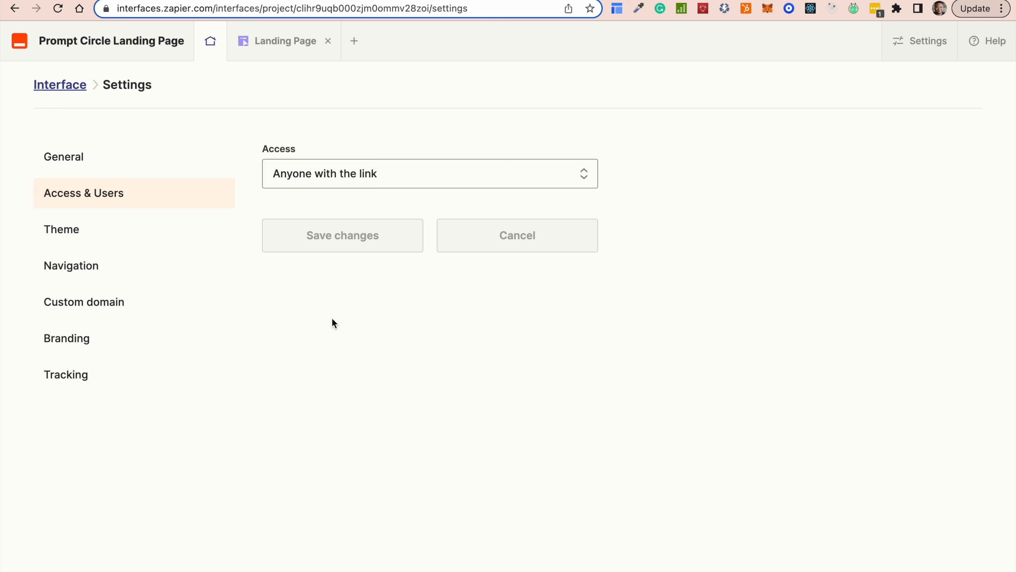
pyautogui.click(86, 231)
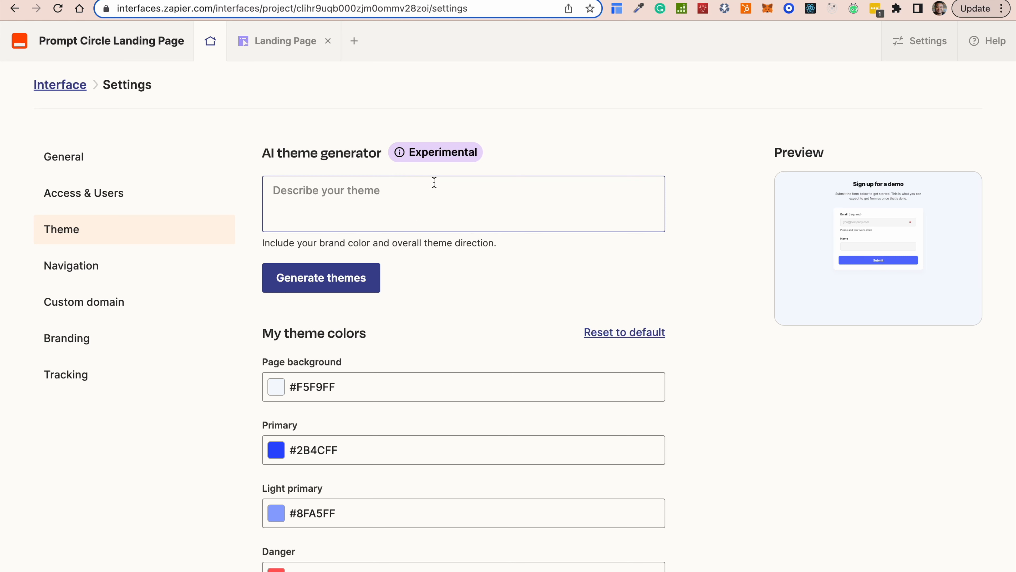
# Generate AI themes from the prompt 'modern style with blue'.
pyautogui.click(444, 196)
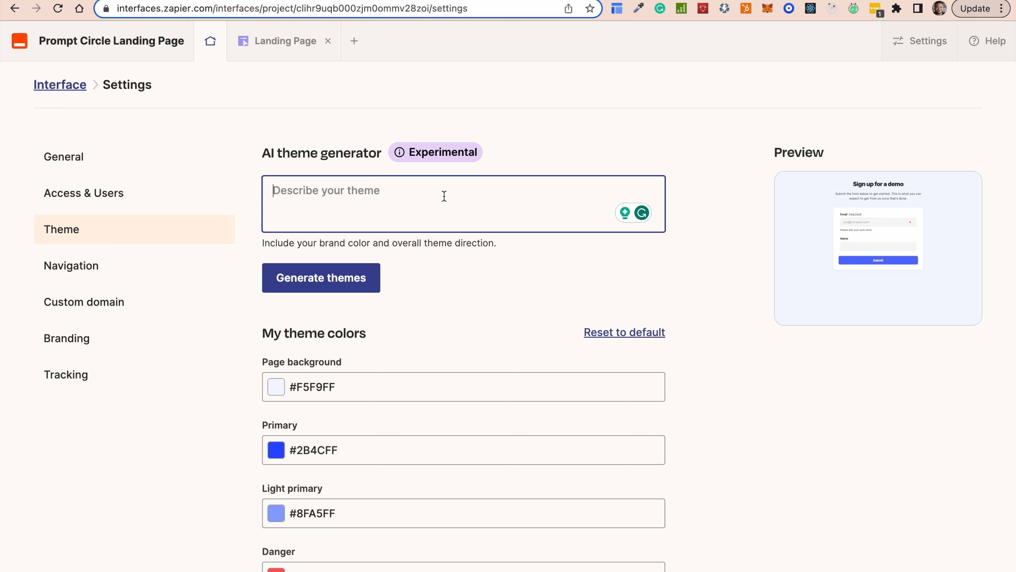
pyautogui.write('modern st')
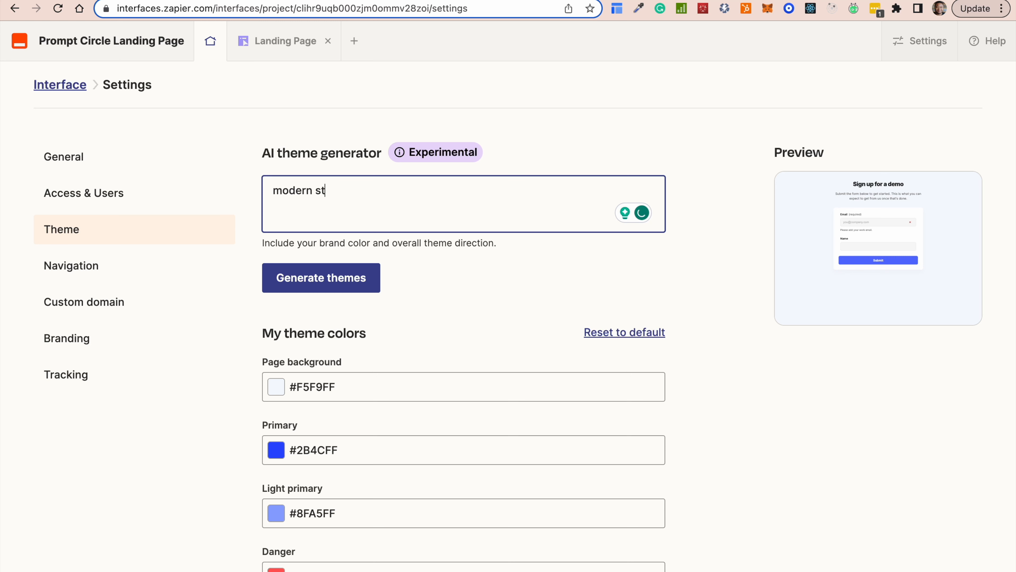
pyautogui.write('yle with blue')
pyautogui.click(353, 277)
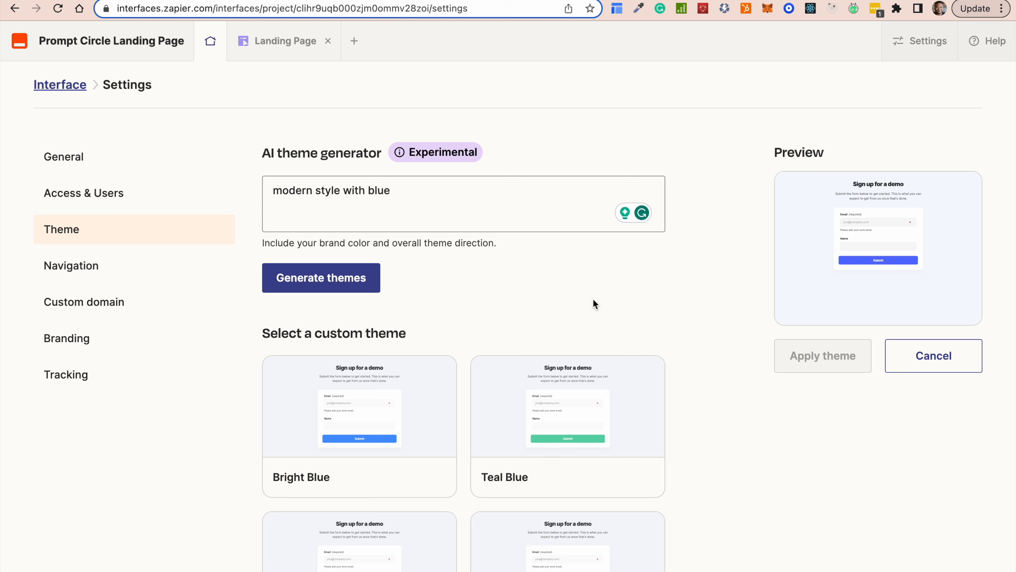
# Choose the Royal Blue theme card and apply it to the interface.
pyautogui.scroll(-6, 517, 334)
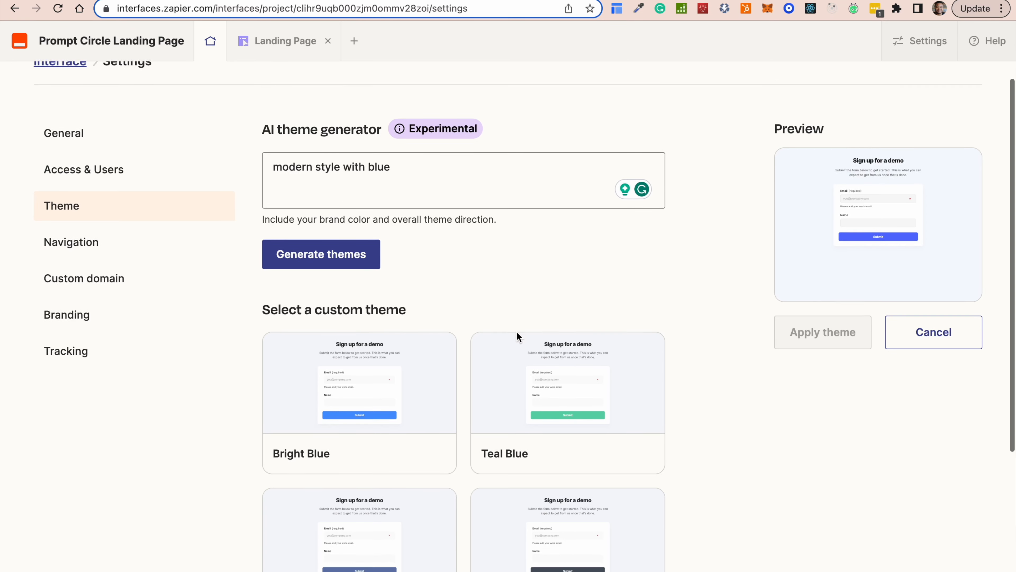
pyautogui.scroll(-1, 518, 337)
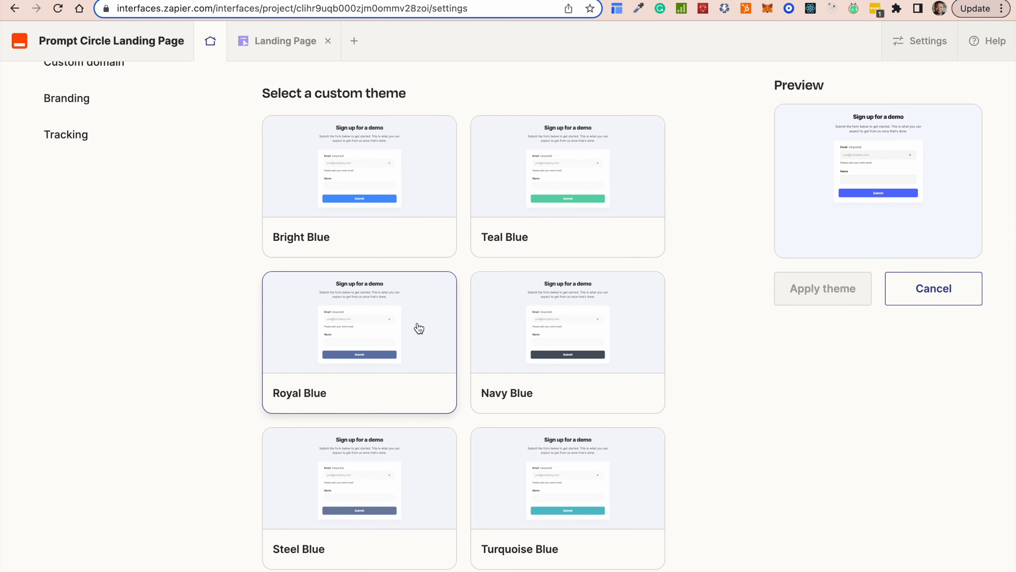
pyautogui.scroll(1, 418, 328)
pyautogui.click(383, 381)
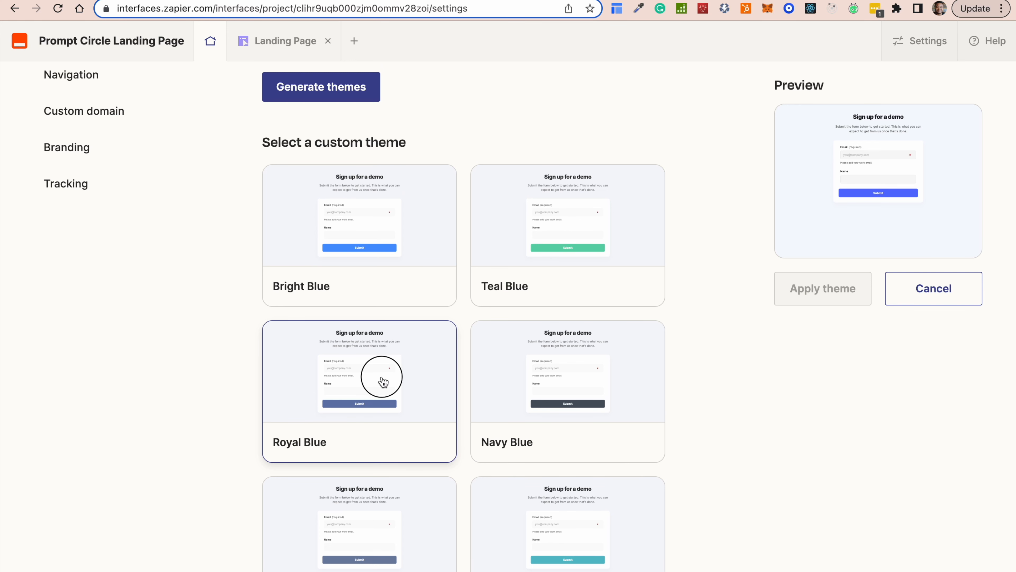
pyautogui.click(821, 288)
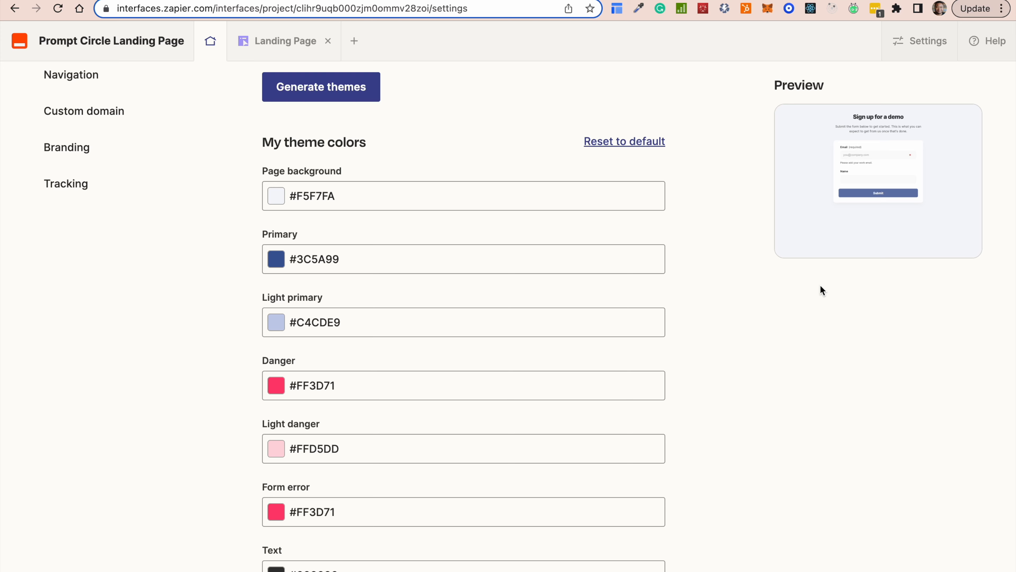
# Review the applied theme colours and open the Navigation settings.
pyautogui.scroll(-14, 569, 314)
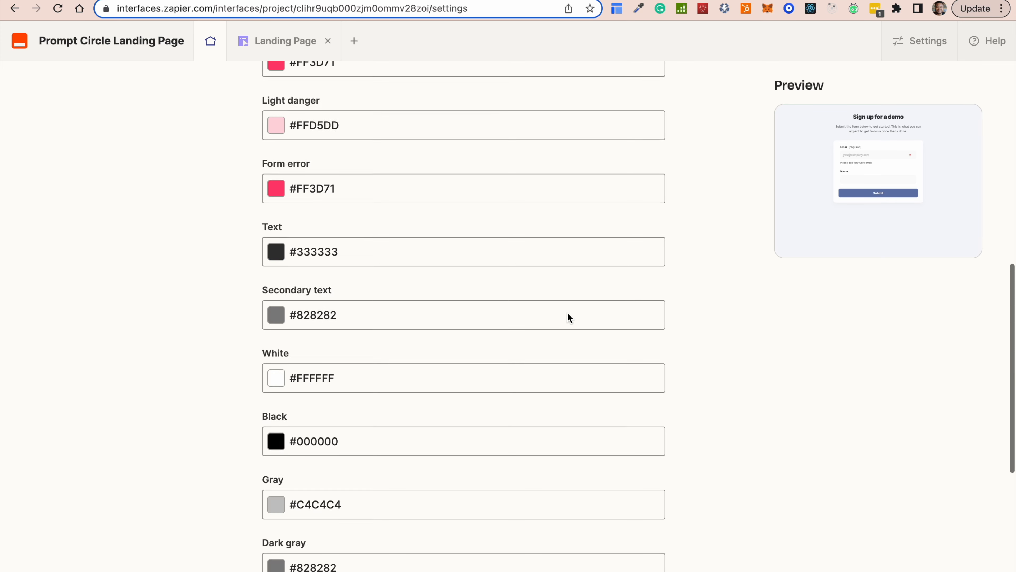
pyautogui.scroll(15, 570, 317)
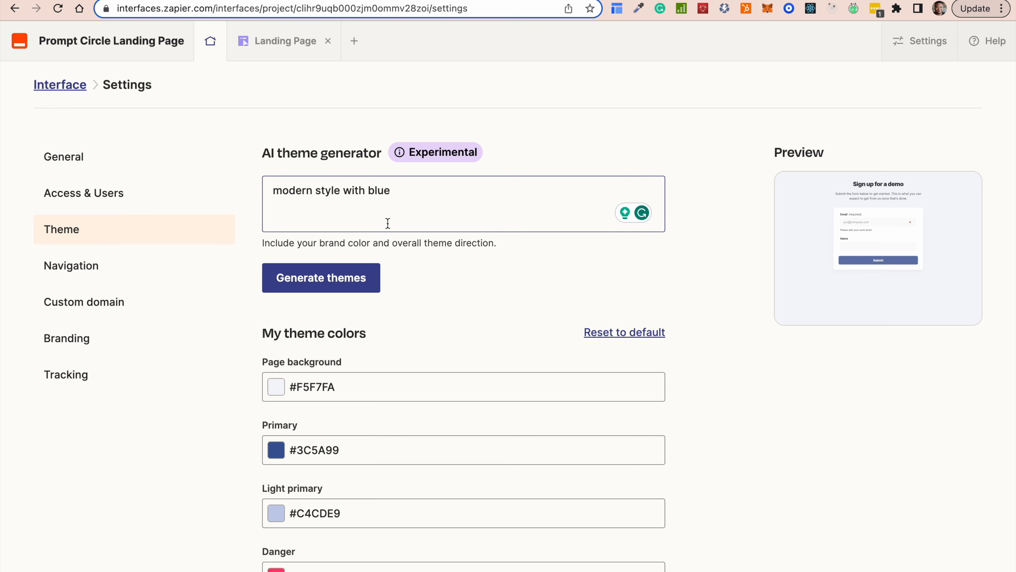
pyautogui.click(74, 267)
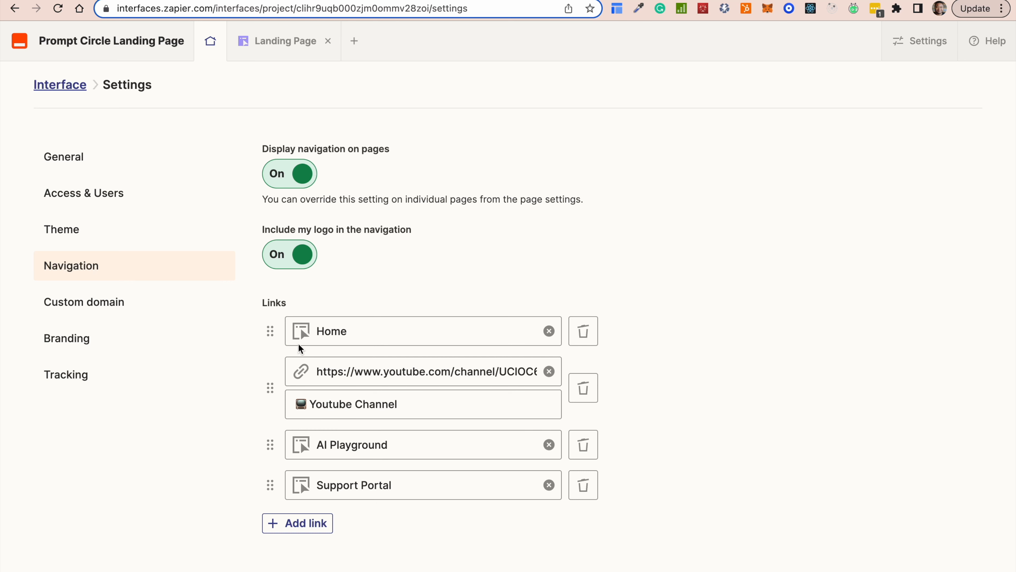
# Check the Home and YouTube Channel links, then view Custom domain showing promptcircle.com configured.
pyautogui.click(375, 332)
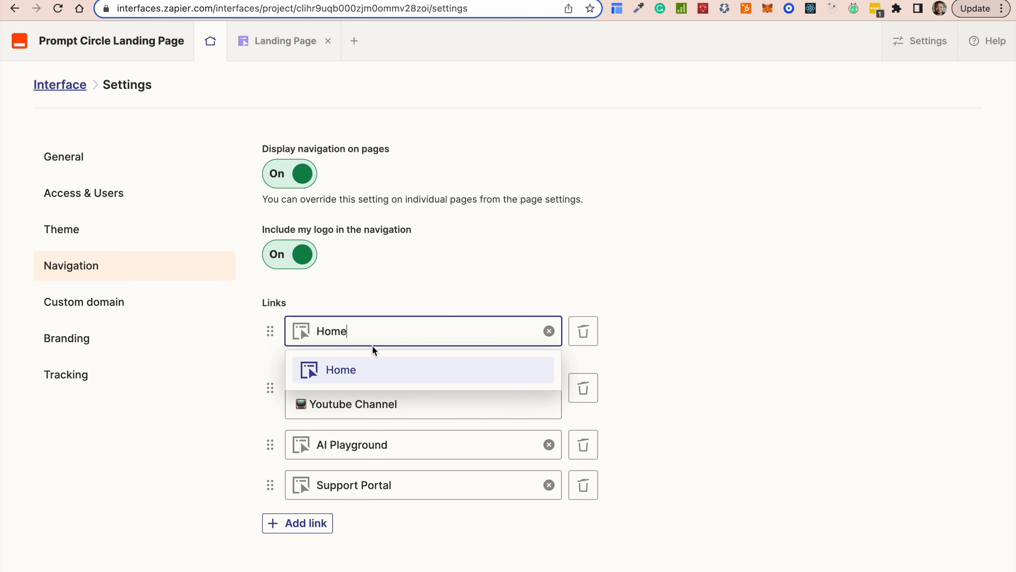
pyautogui.click(374, 354)
pyautogui.click(337, 364)
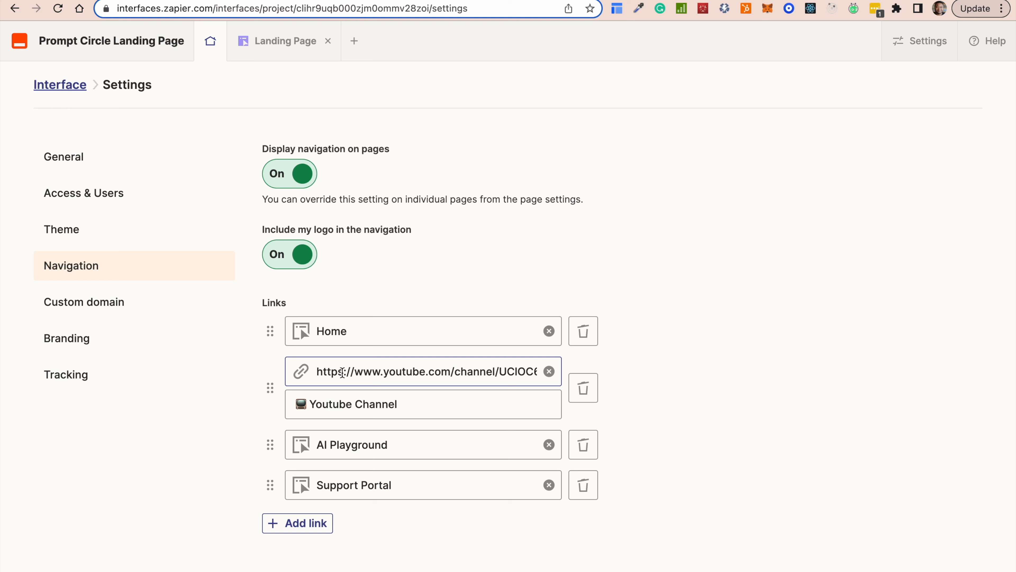
pyautogui.click(342, 372)
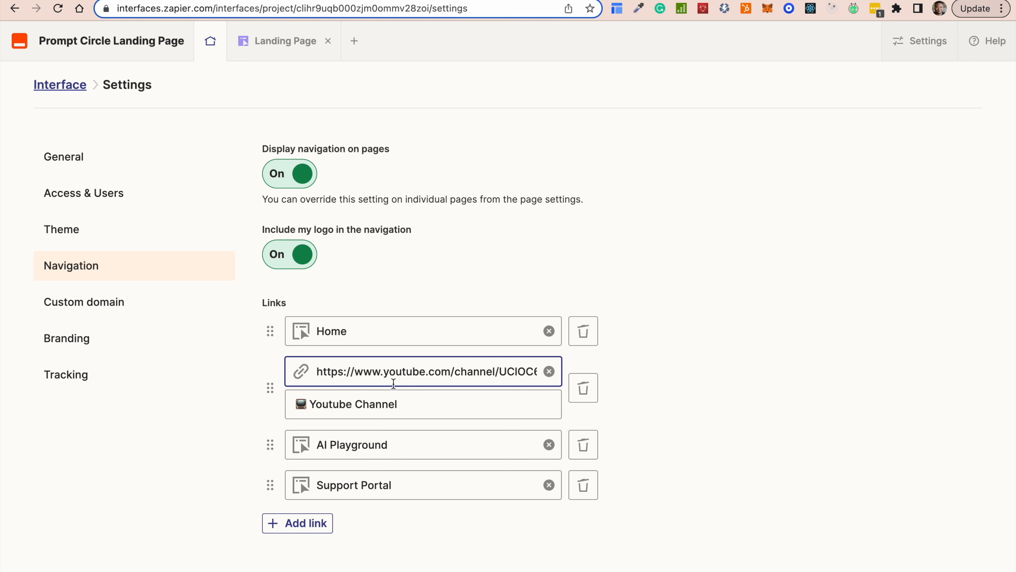
pyautogui.click(87, 311)
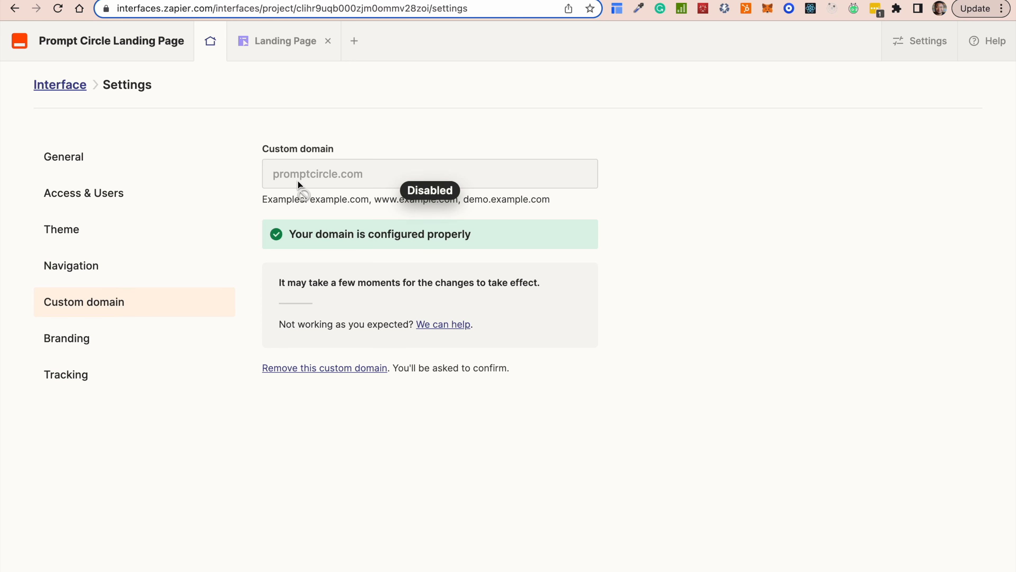
# Keep the Branding logo height at 50px, view Tracking, and return to the Landing Page editor.
pyautogui.click(74, 351)
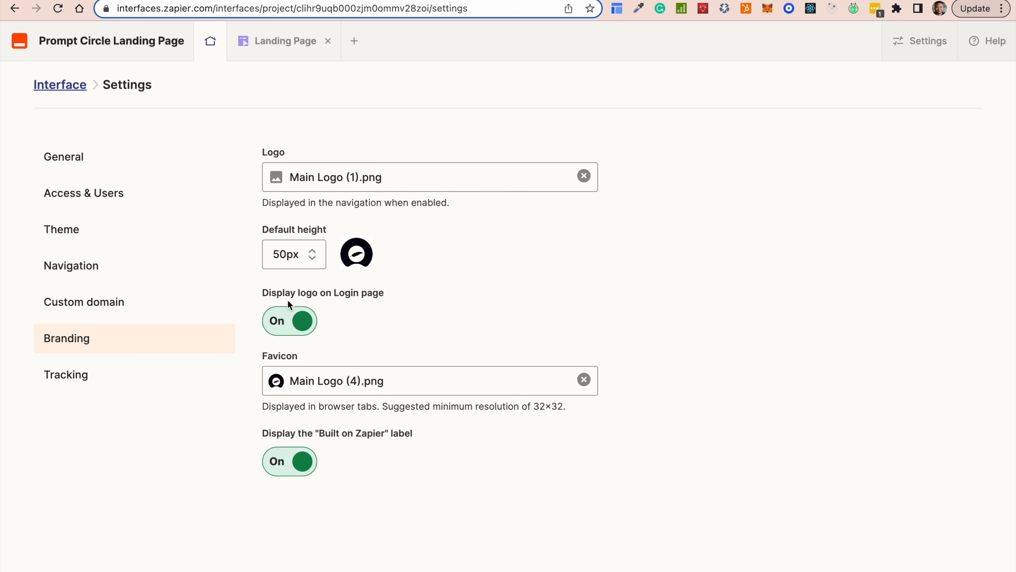
pyautogui.click(295, 255)
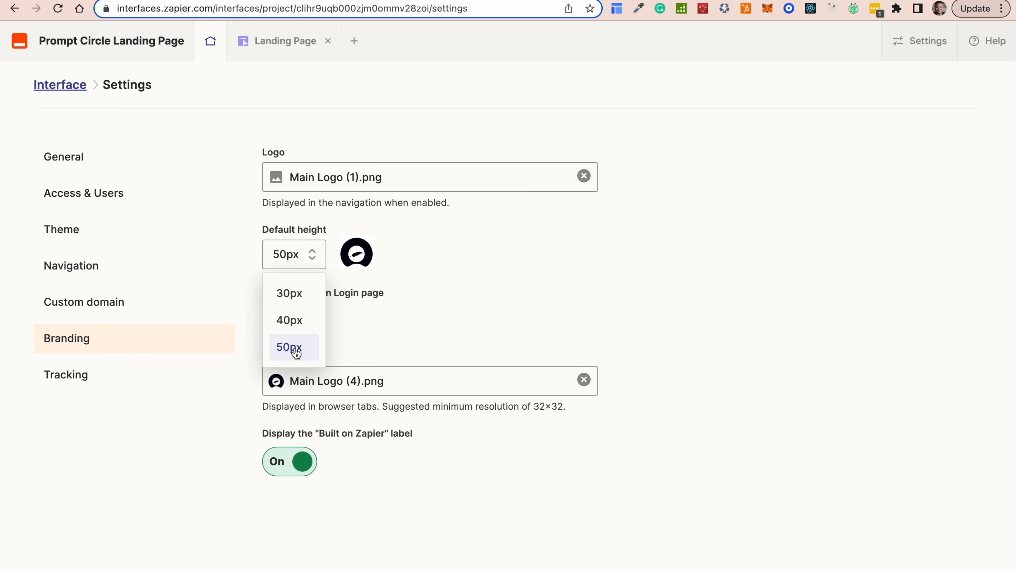
pyautogui.click(295, 348)
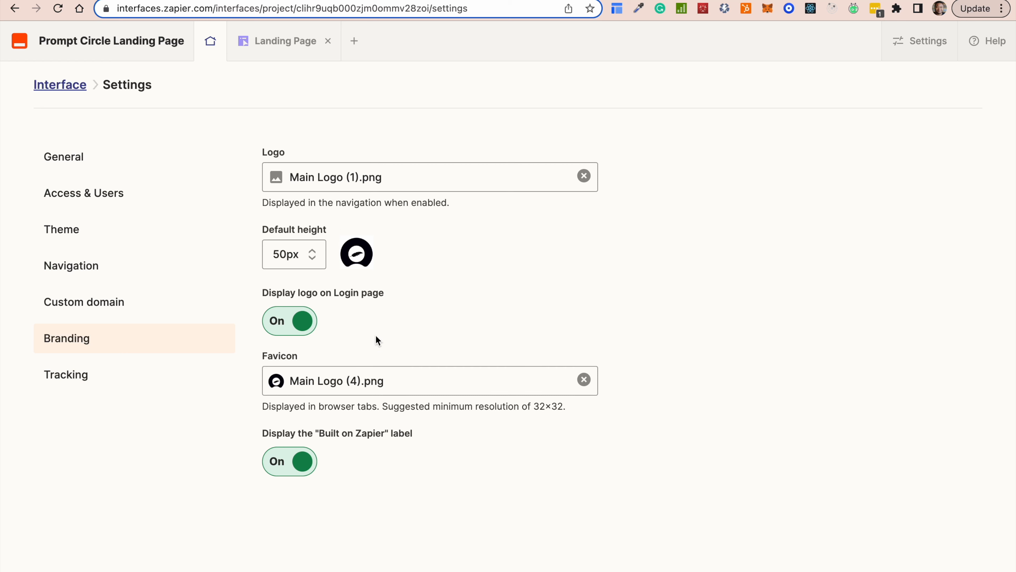
pyautogui.click(120, 374)
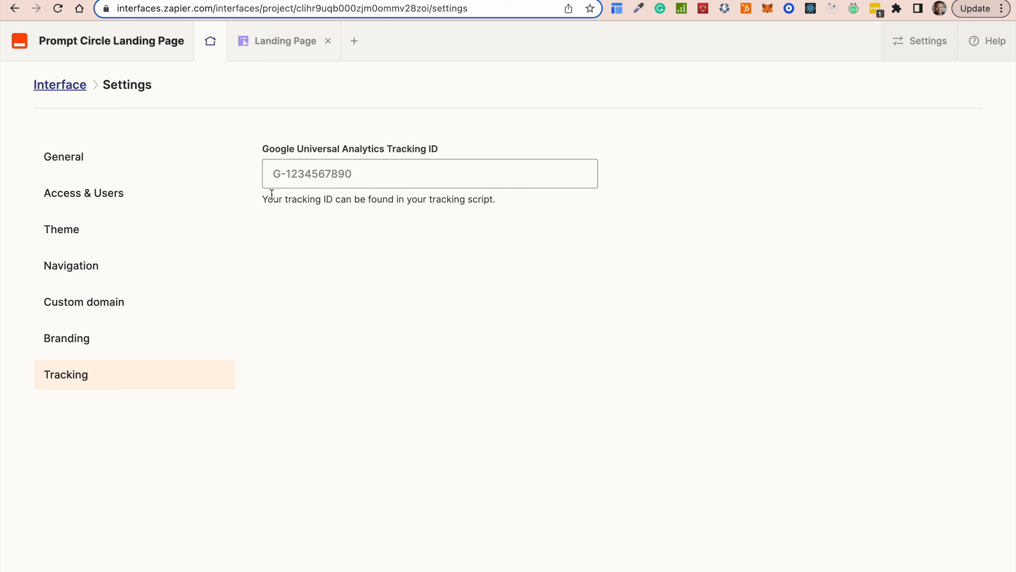
pyautogui.click(51, 85)
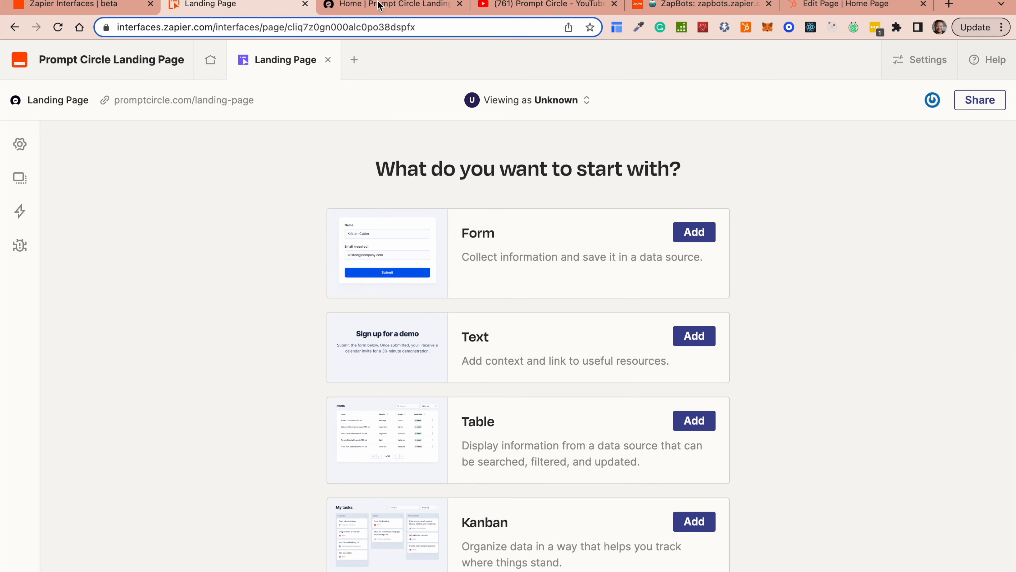
pyautogui.click(378, 6)
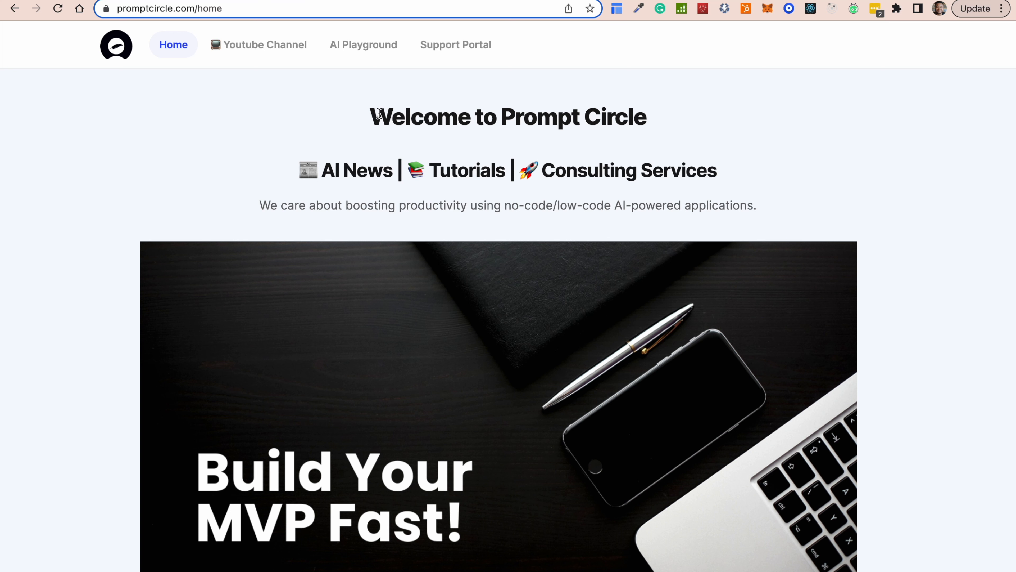
pyautogui.moveTo(372, 116); pyautogui.dragTo(654, 113)
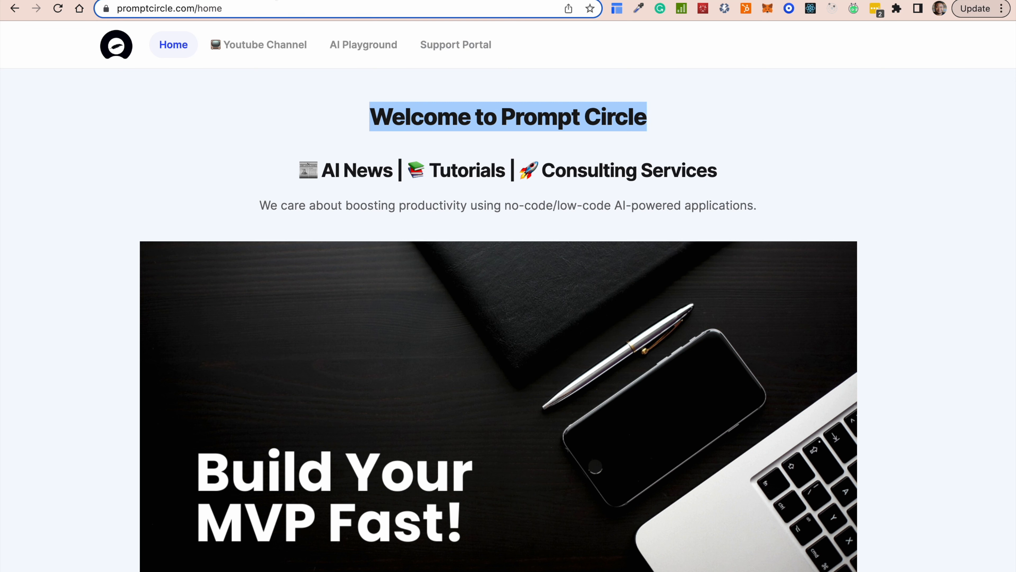
# Add a Text component to the Landing Page and delete its sample content.
pyautogui.click(200, 1)
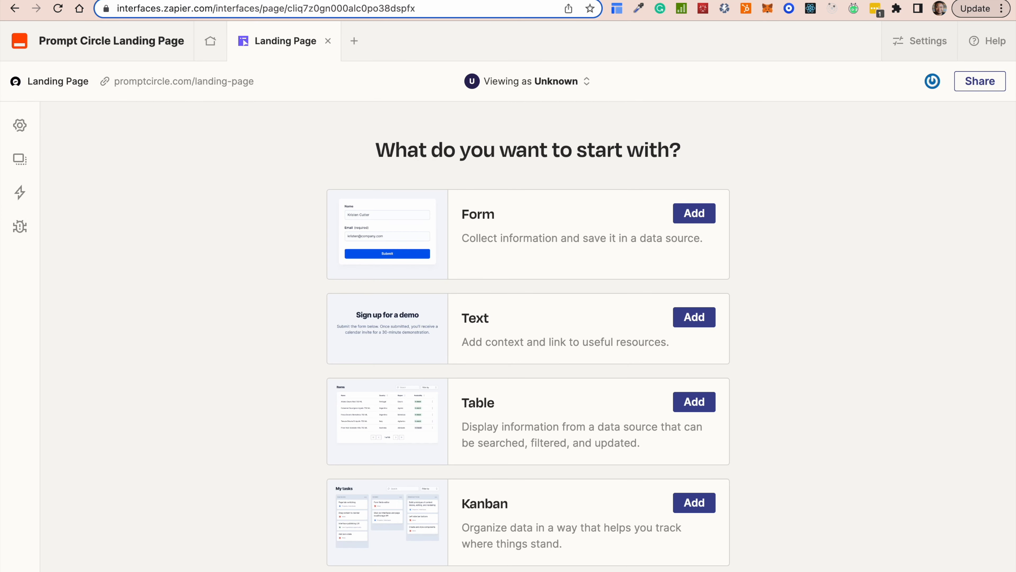
pyautogui.click(522, 332)
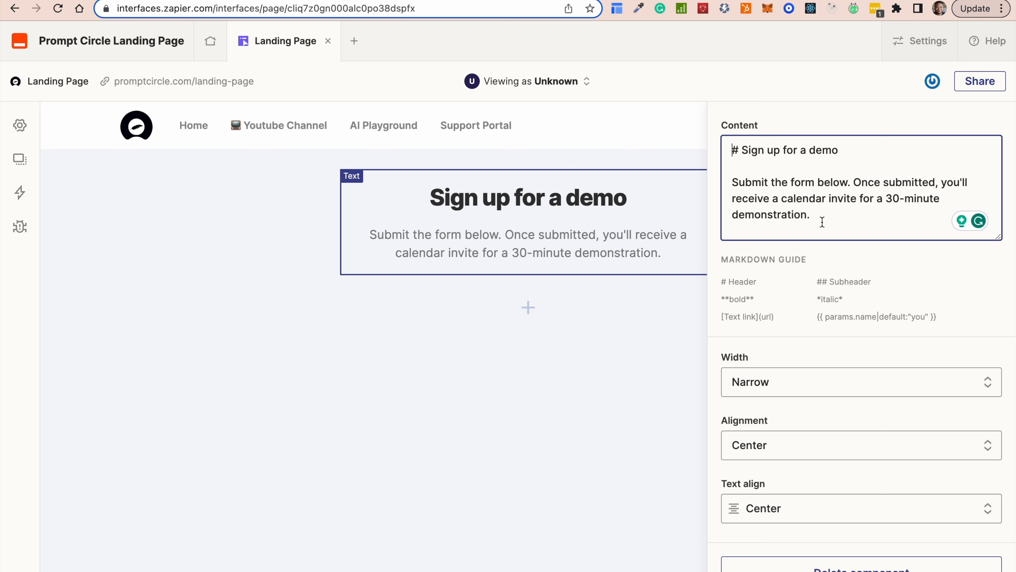
pyautogui.moveTo(818, 219); pyautogui.dragTo(744, 150)
pyautogui.press('BackSpace')
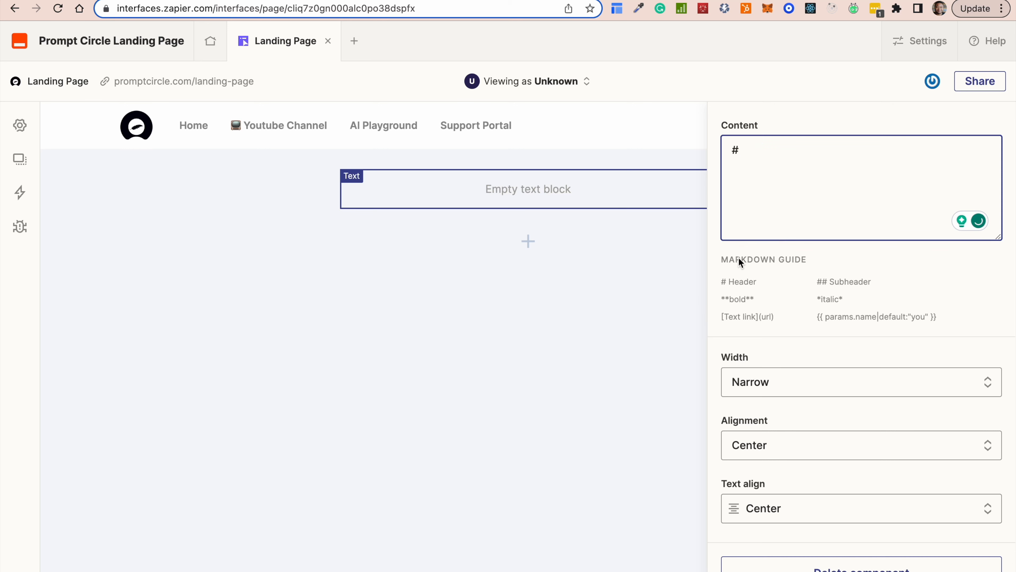
pyautogui.moveTo(723, 258); pyautogui.dragTo(811, 261)
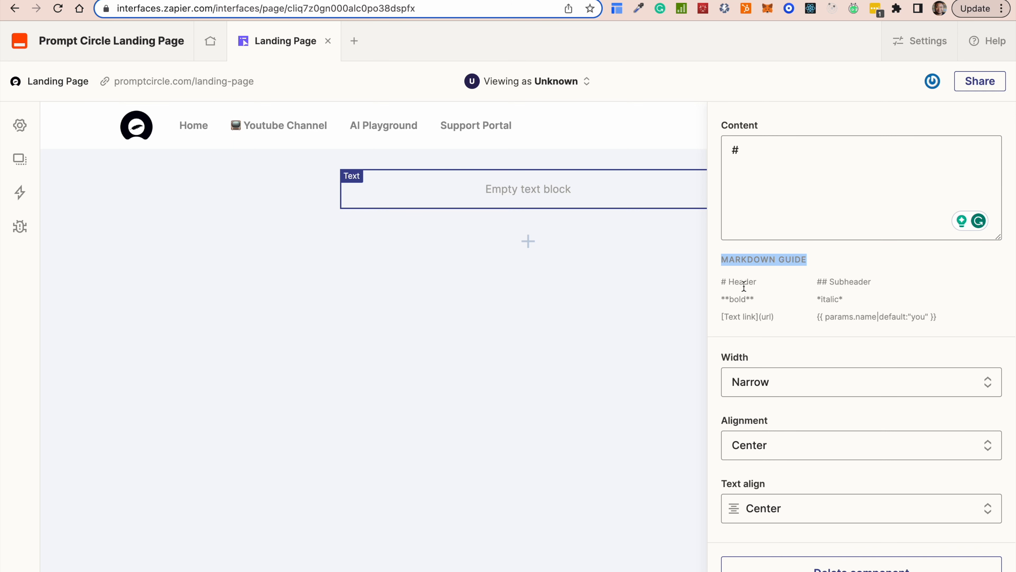
pyautogui.click(747, 154)
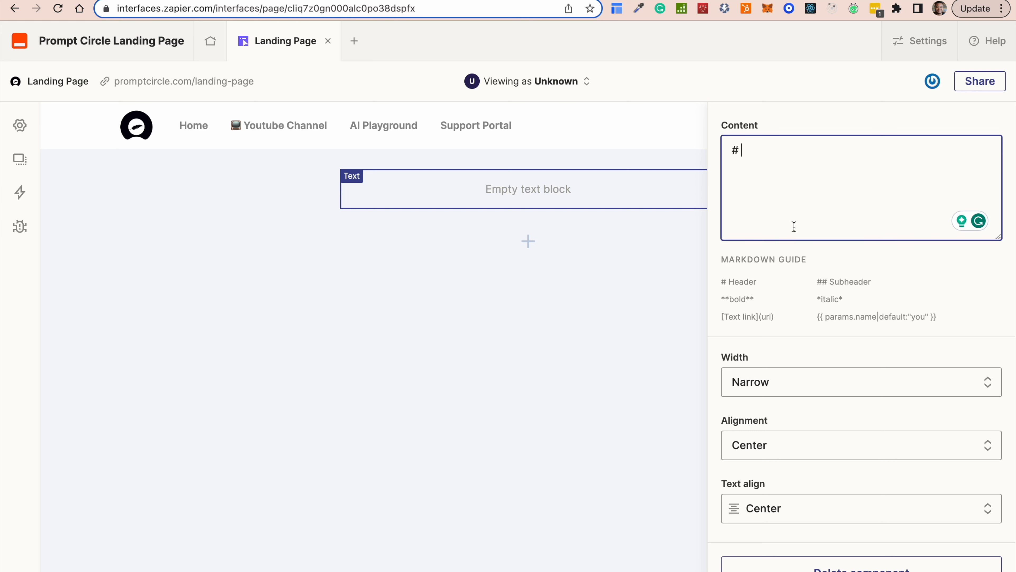
# Type the markdown heading '# Welcome to Prompt Circle', fixing typos along the way.
pyautogui.write('# Welcome')
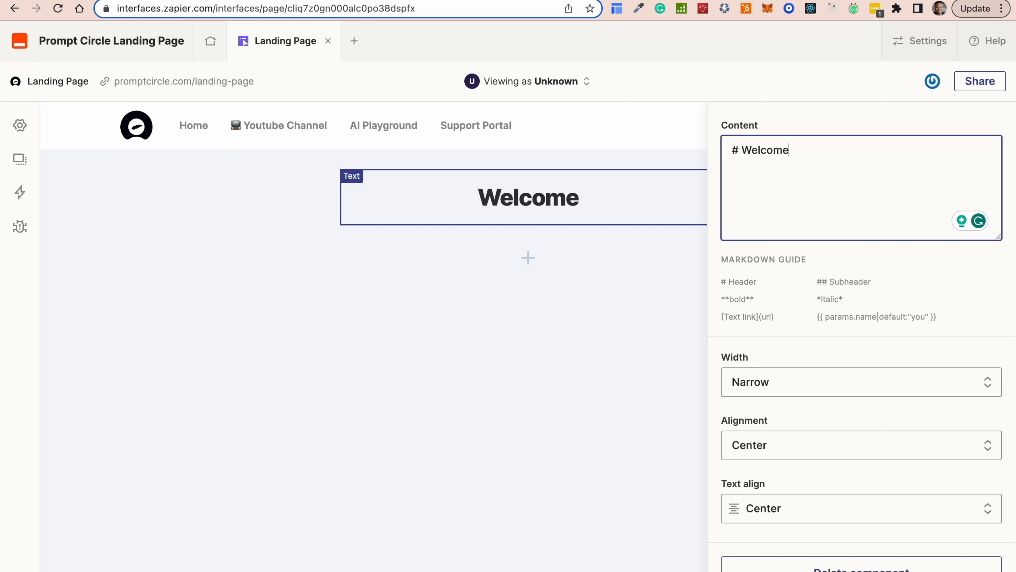
pyautogui.write(' to Promp')
pyautogui.write('t Ci')
pyautogui.press('BackSpace')
pyautogui.write('Ci')
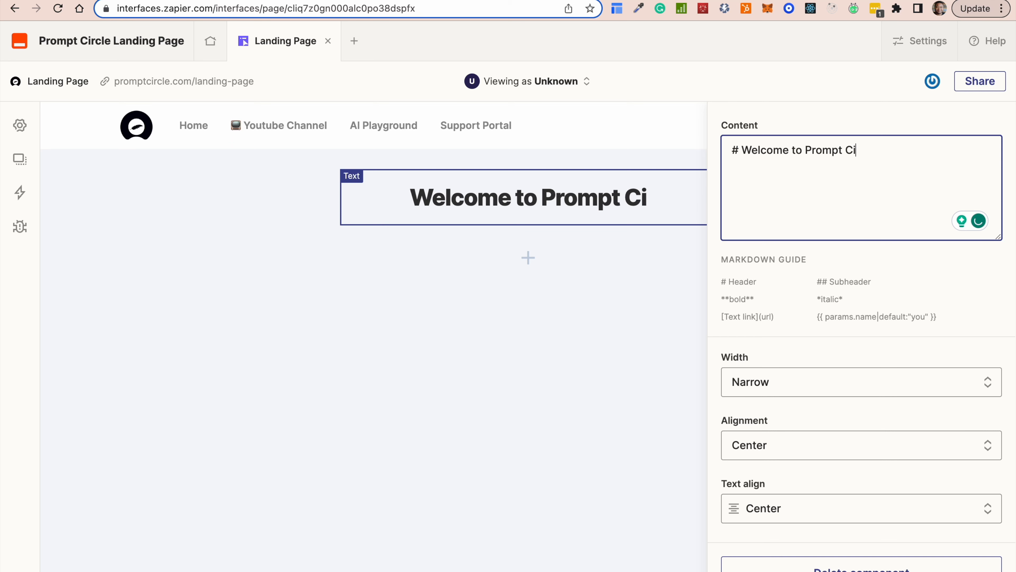
pyautogui.write('rcle')
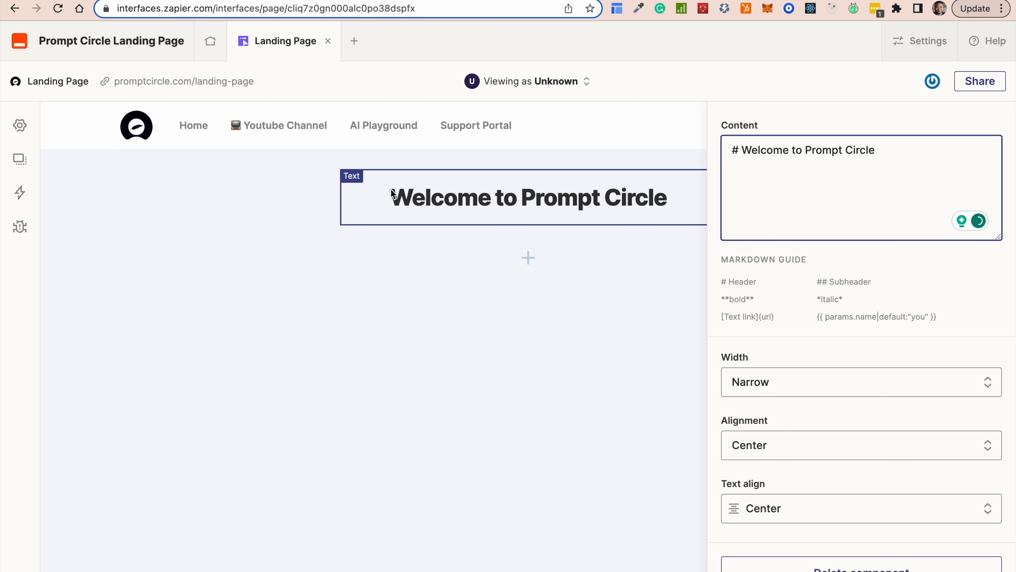
pyautogui.click(743, 150)
pyautogui.press('BackSpace')
pyautogui.press('BackSpace')
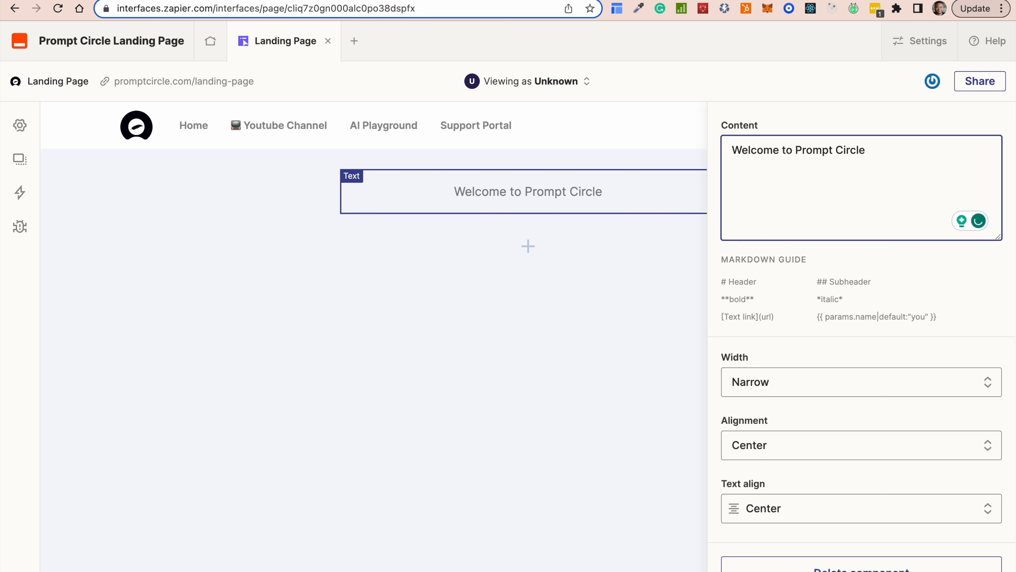
pyautogui.write('$')
pyautogui.press('BackSpace')
pyautogui.write('#b')
pyautogui.press('BackSpace')
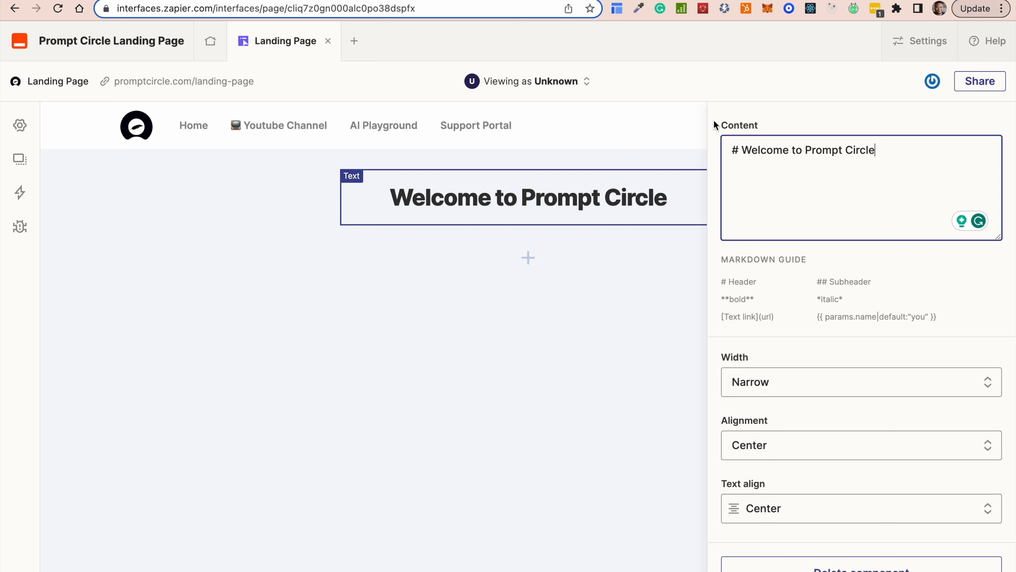
pyautogui.click(903, 153)
# Type the second line '## AI News | Tutorials | Consulting Services' beneath the heading.
pyautogui.write('## A')
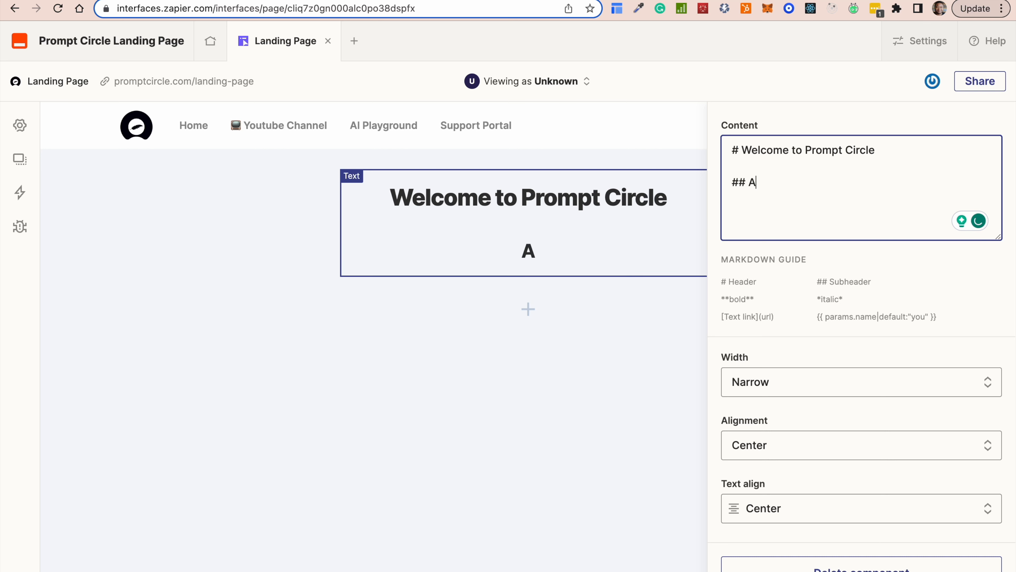
pyautogui.write('I News')
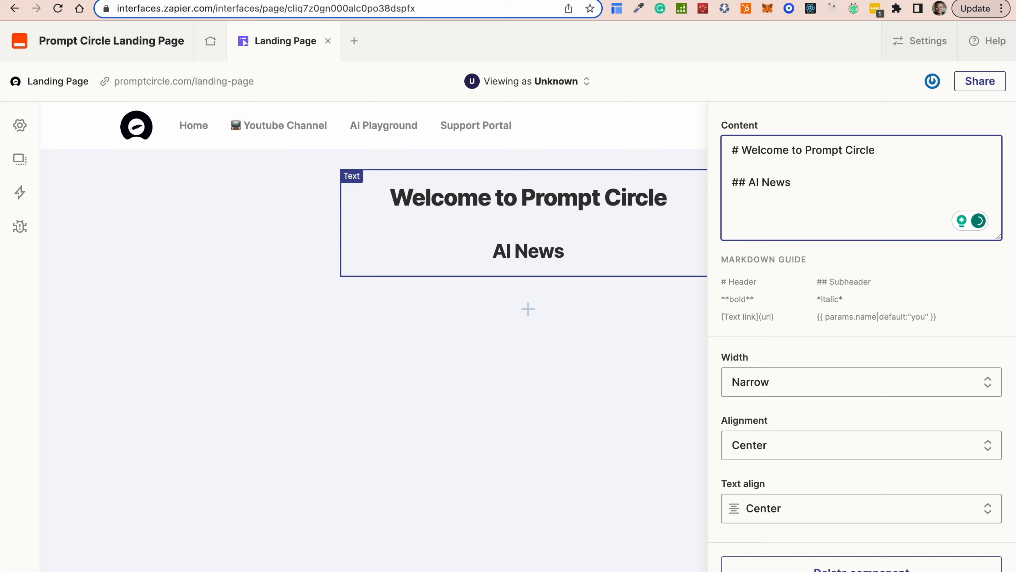
pyautogui.write(' |')
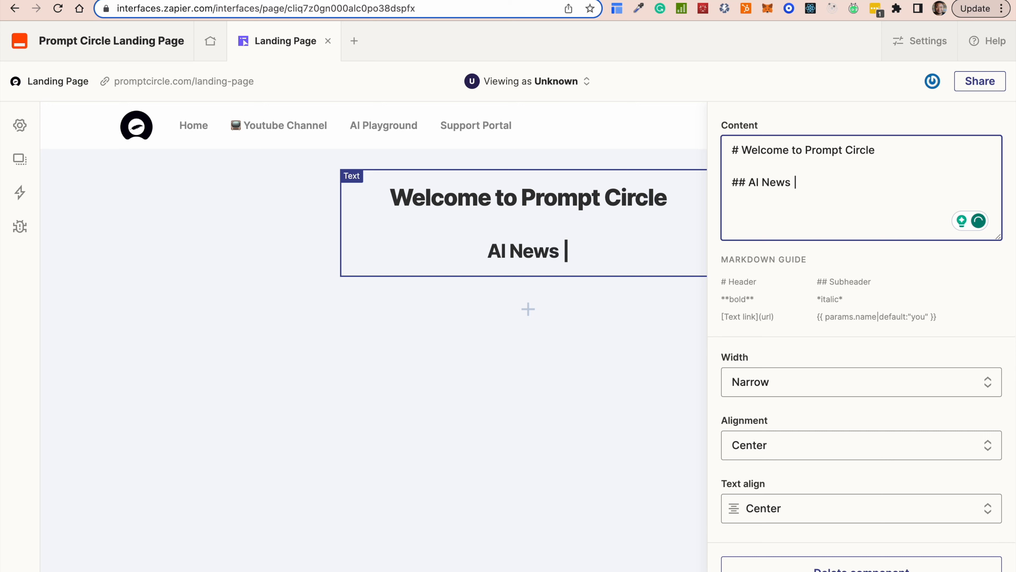
pyautogui.click(424, 1)
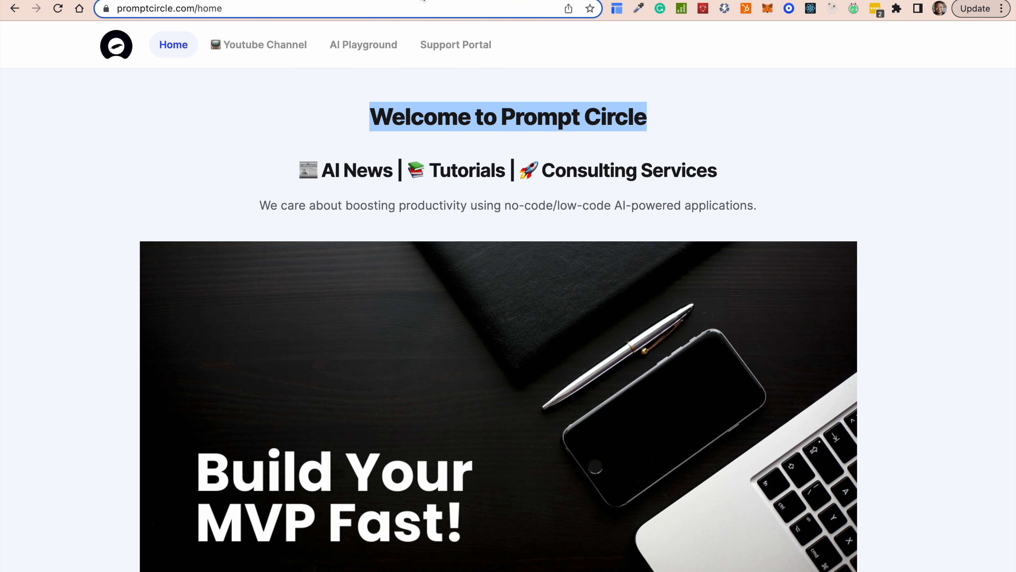
pyautogui.click(340, 0)
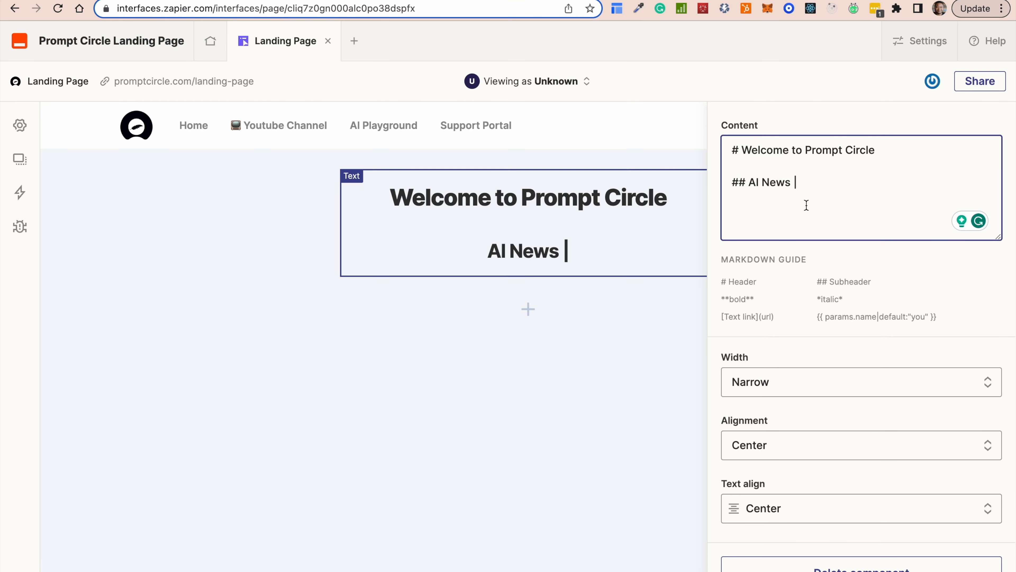
pyautogui.write('Tu')
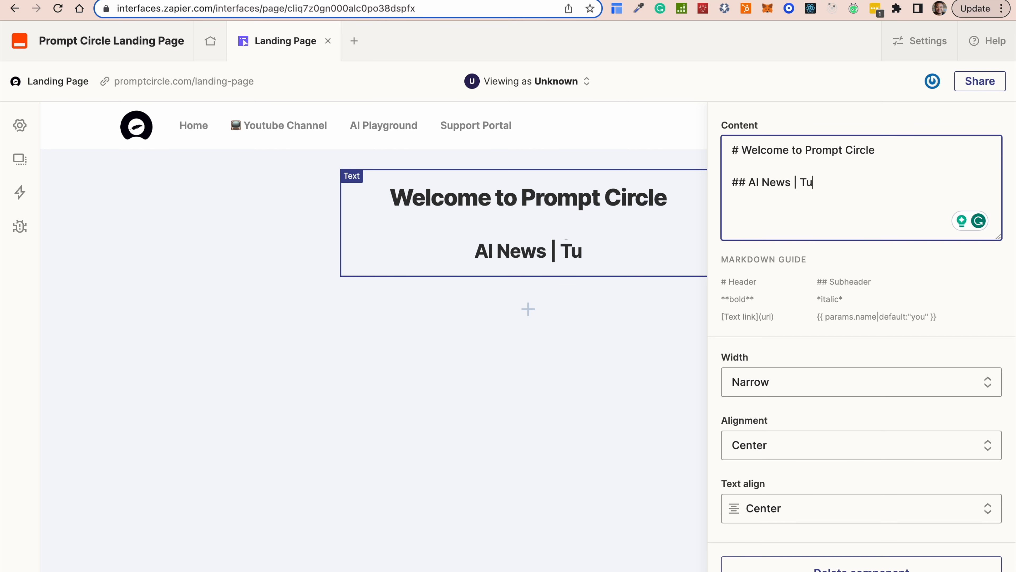
pyautogui.write('toriald')
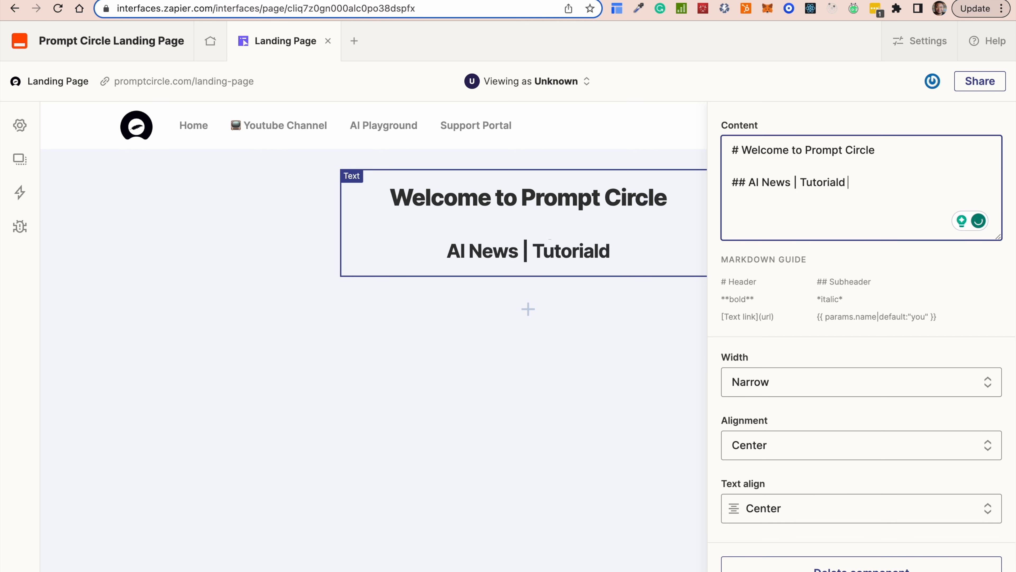
pyautogui.press('BackSpace')
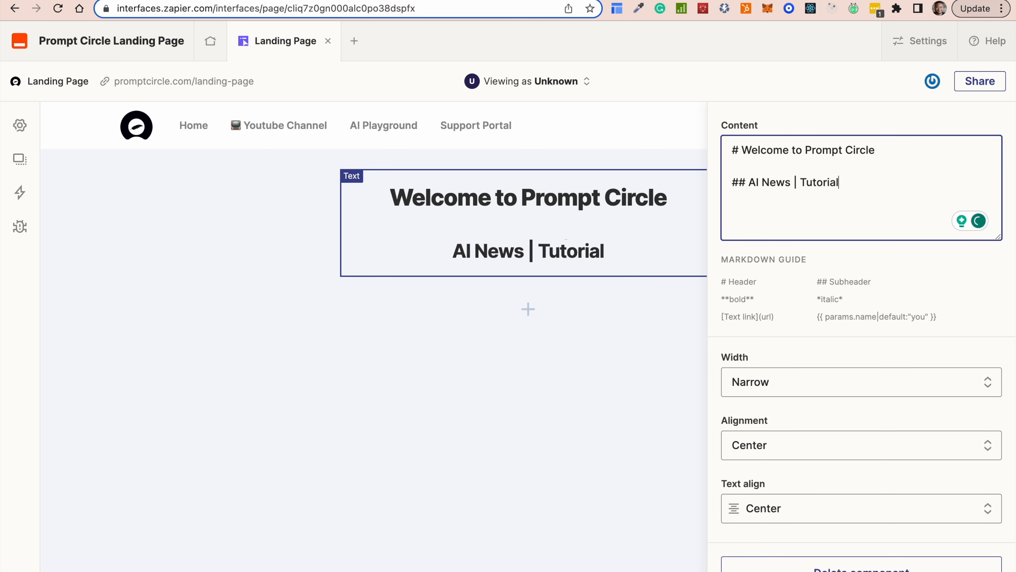
pyautogui.write('a')
pyautogui.press('BackSpace')
pyautogui.write('s')
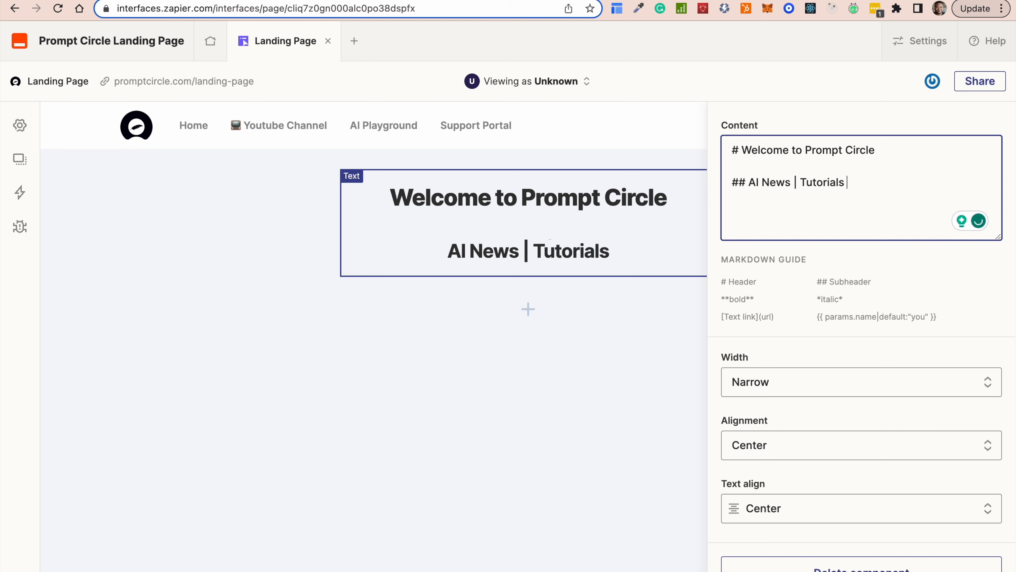
pyautogui.write(' |')
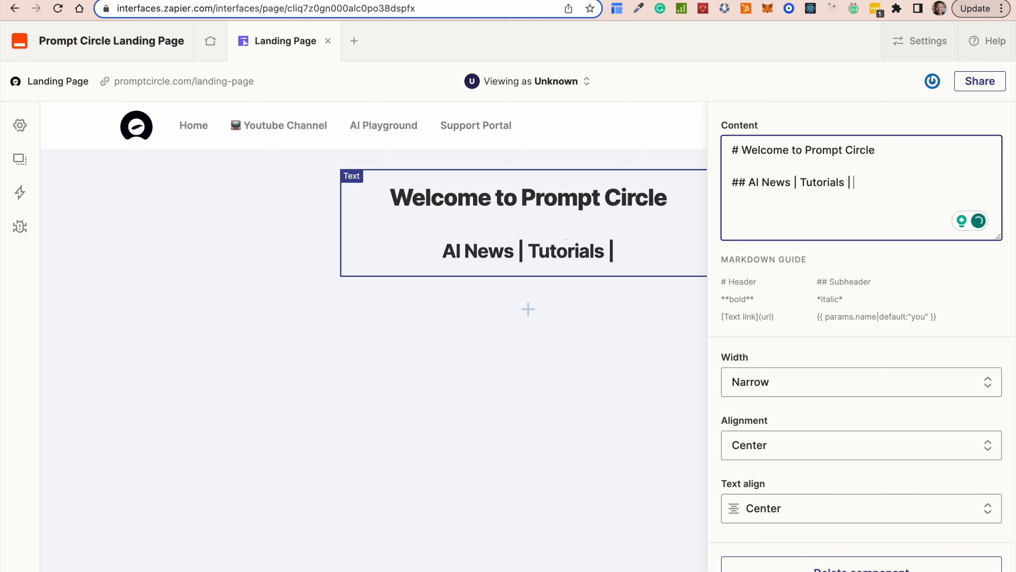
pyautogui.write(' Co')
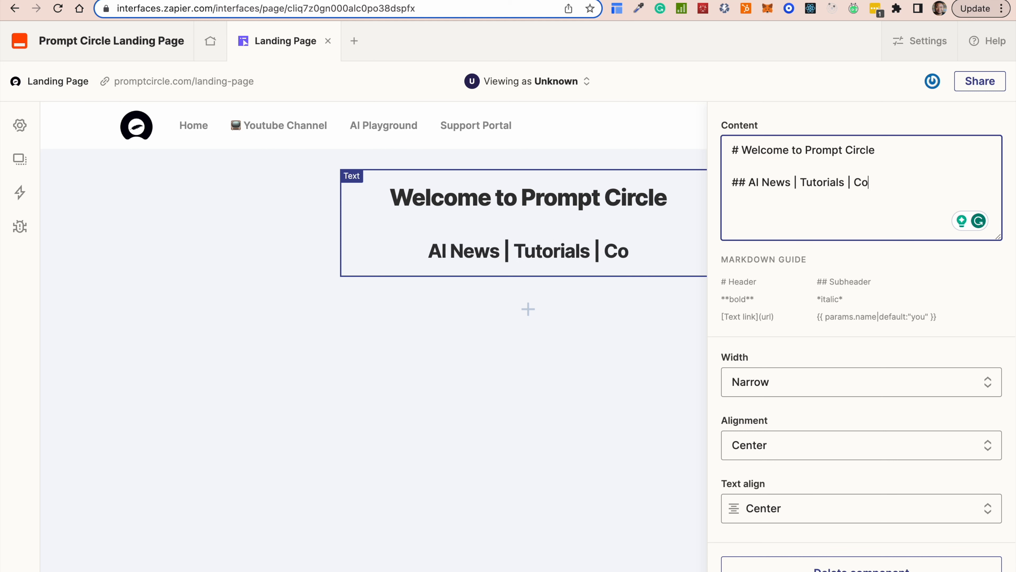
pyautogui.write('nsul')
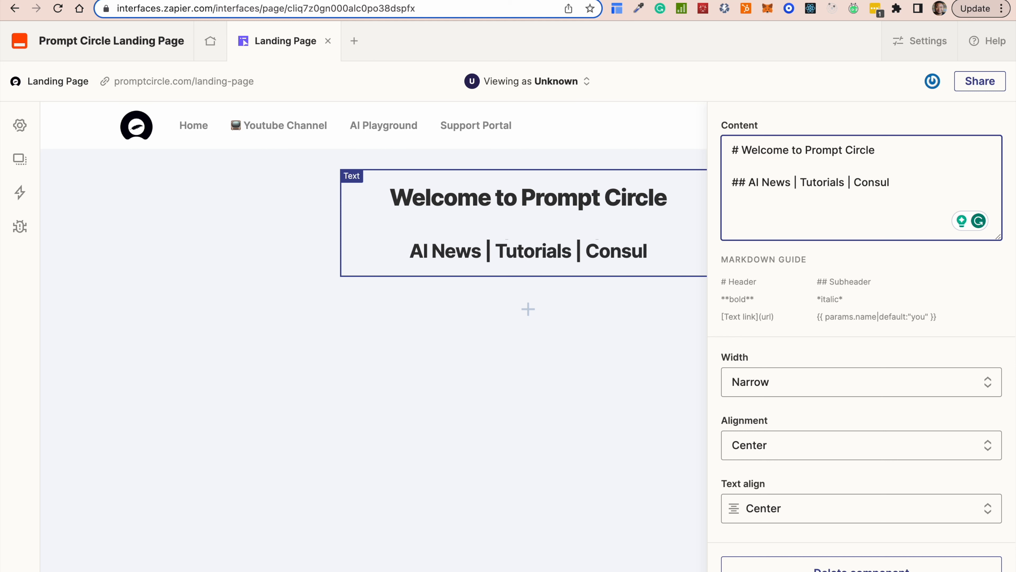
pyautogui.write('ting S')
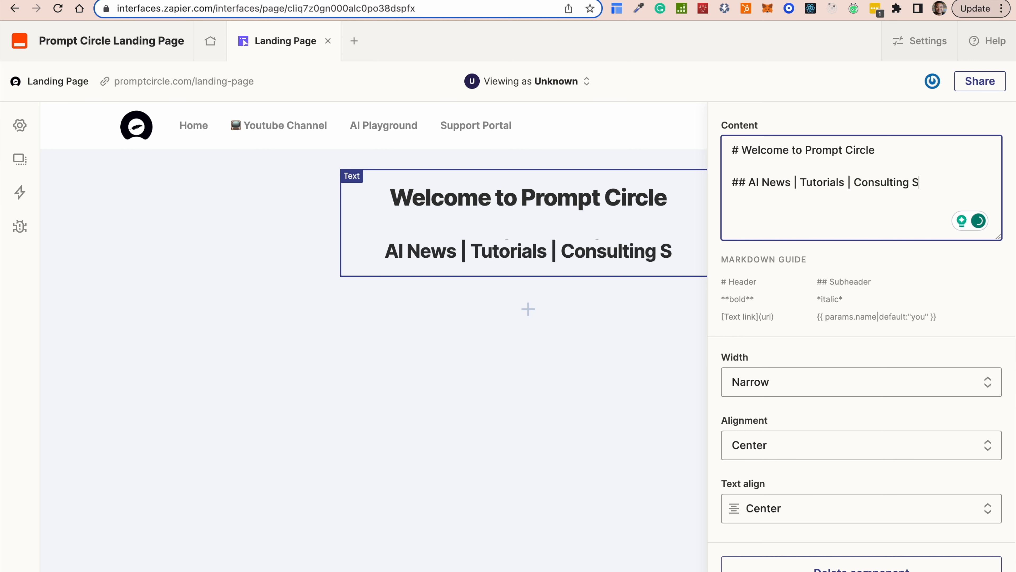
pyautogui.write('ervices')
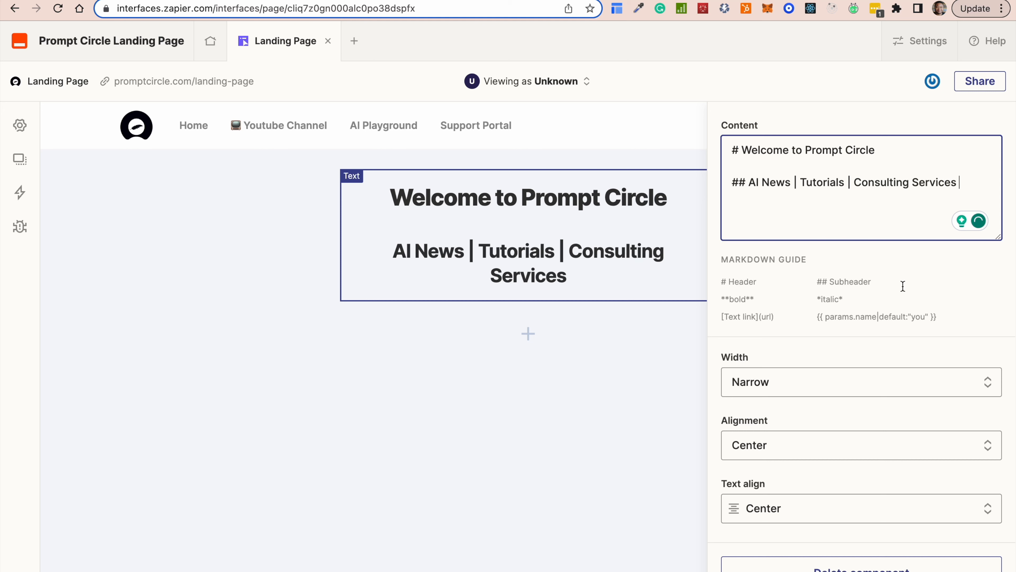
pyautogui.press('BackSpace')
pyautogui.press('BackSpace')
pyautogui.write('s')
# Set the text block's width to Wide after trying Medium and Full.
pyautogui.click(778, 385)
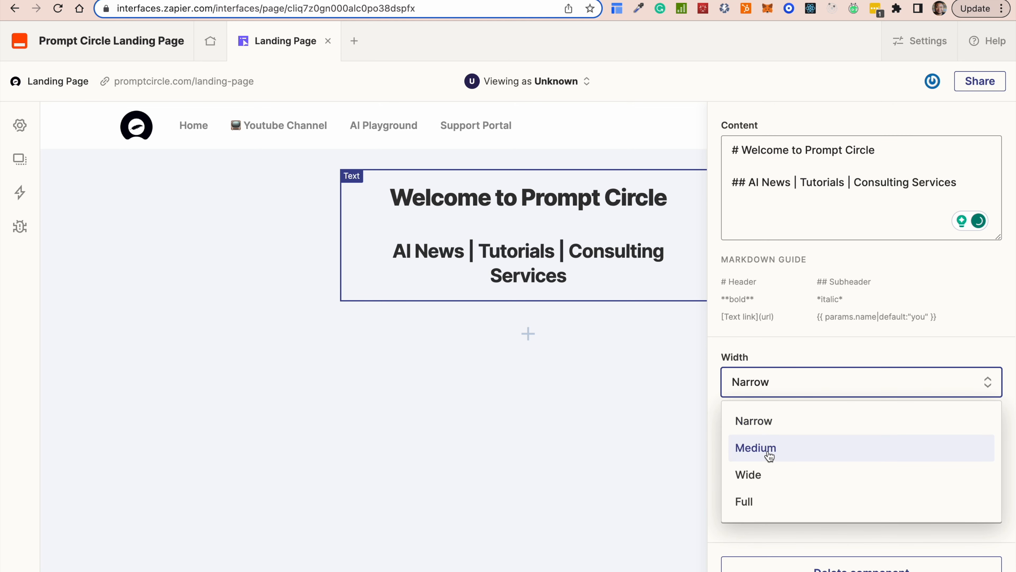
pyautogui.click(768, 455)
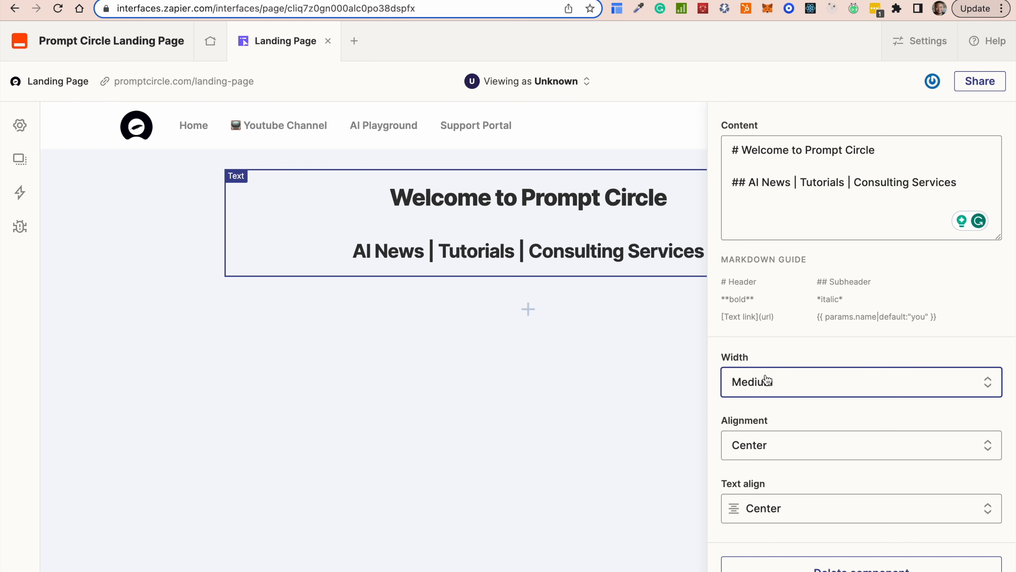
pyautogui.click(766, 380)
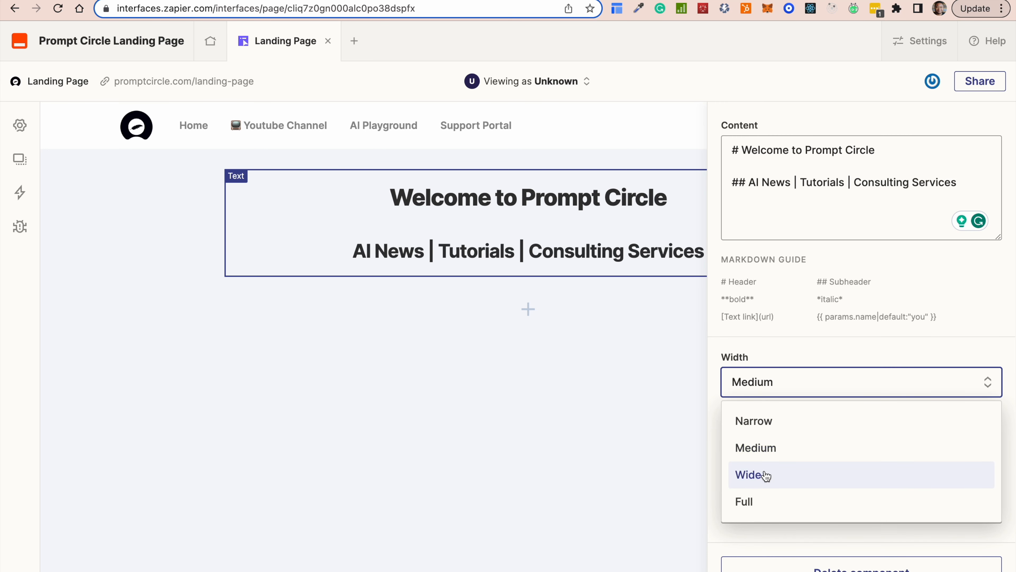
pyautogui.click(761, 477)
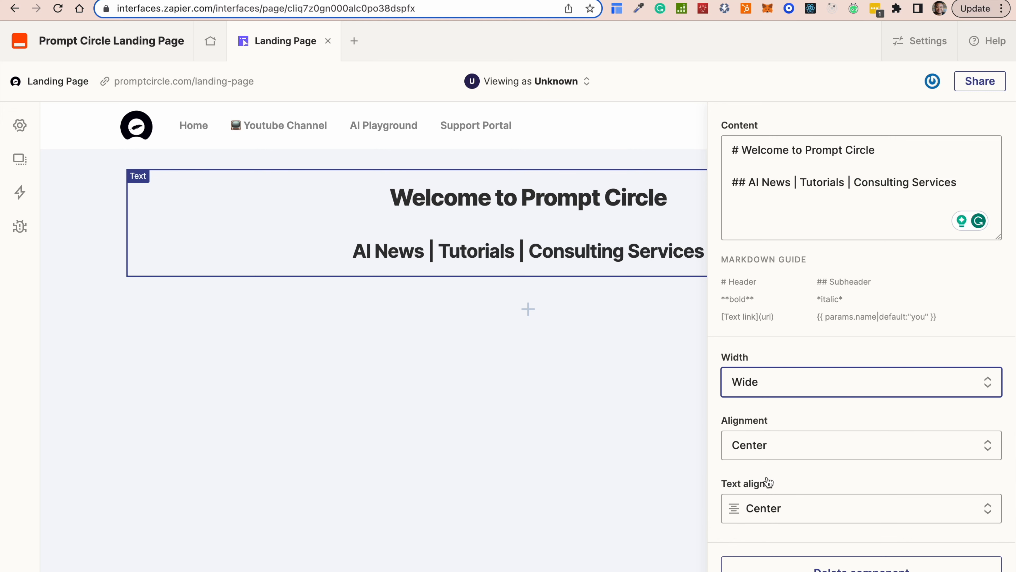
pyautogui.click(772, 385)
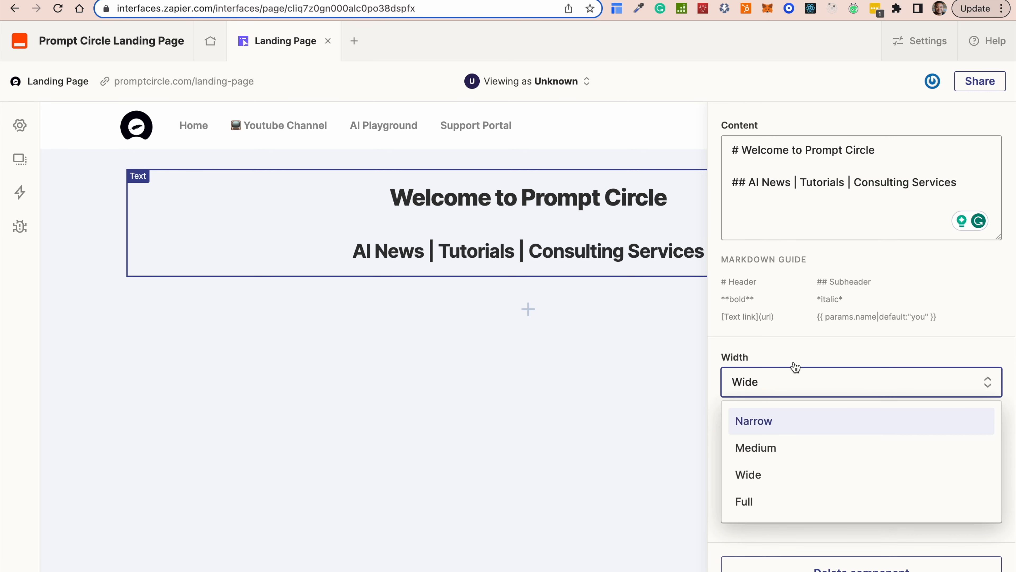
pyautogui.click(804, 354)
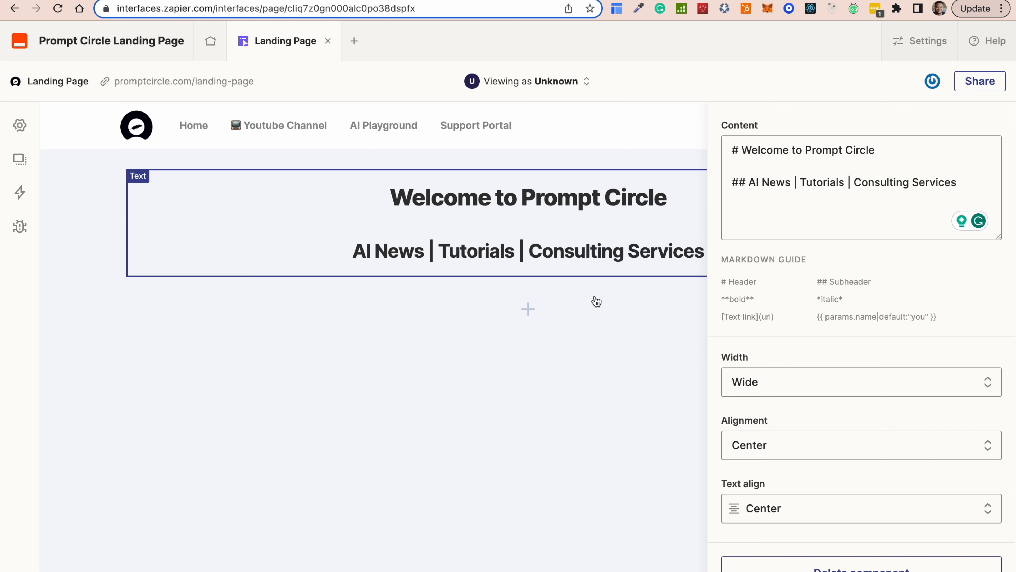
pyautogui.click(762, 382)
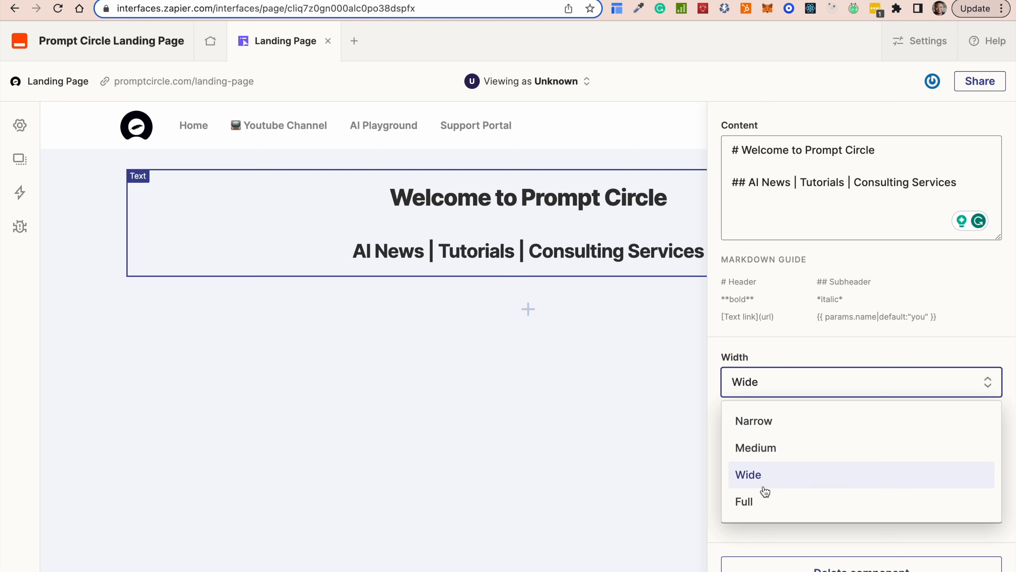
pyautogui.click(767, 505)
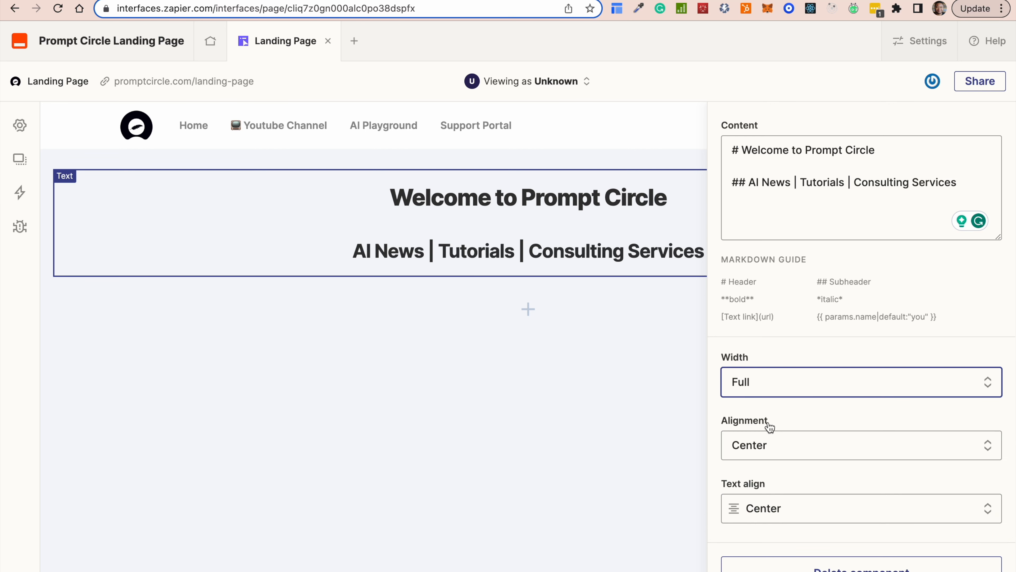
pyautogui.click(774, 389)
pyautogui.click(760, 476)
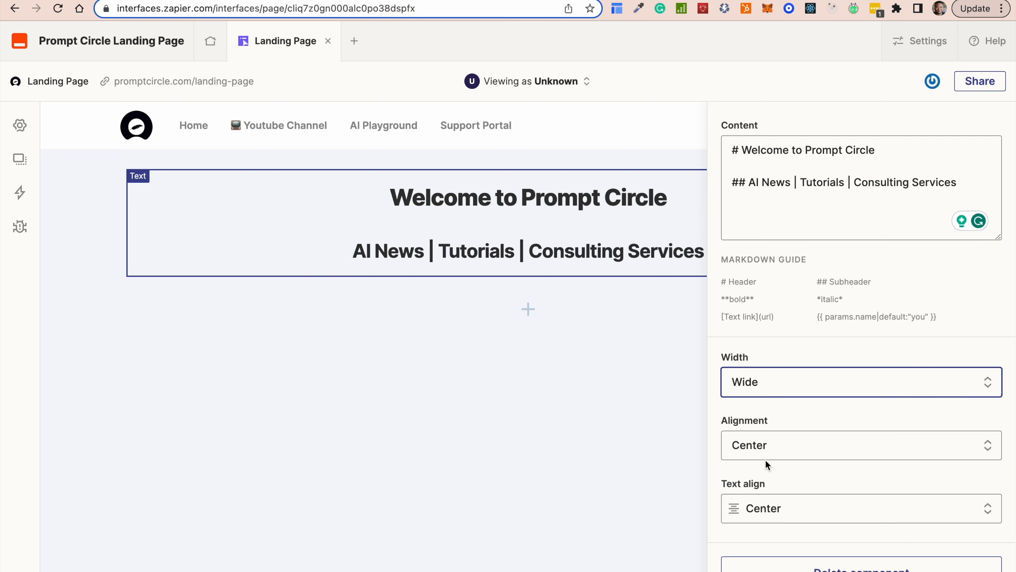
# Keep the text block centre-aligned after trying Left, then deselect it to preview.
pyautogui.click(768, 446)
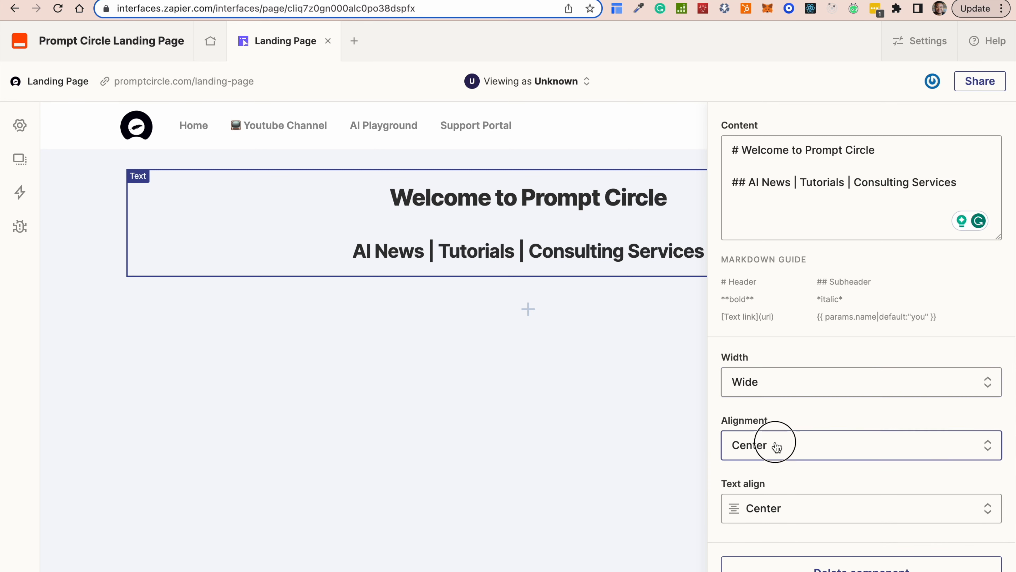
pyautogui.click(755, 489)
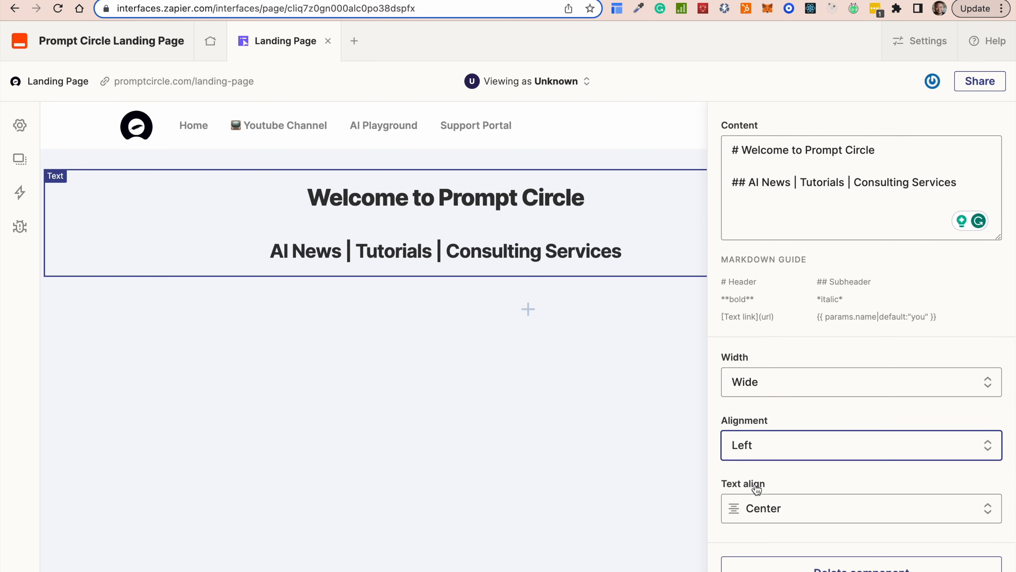
pyautogui.click(760, 454)
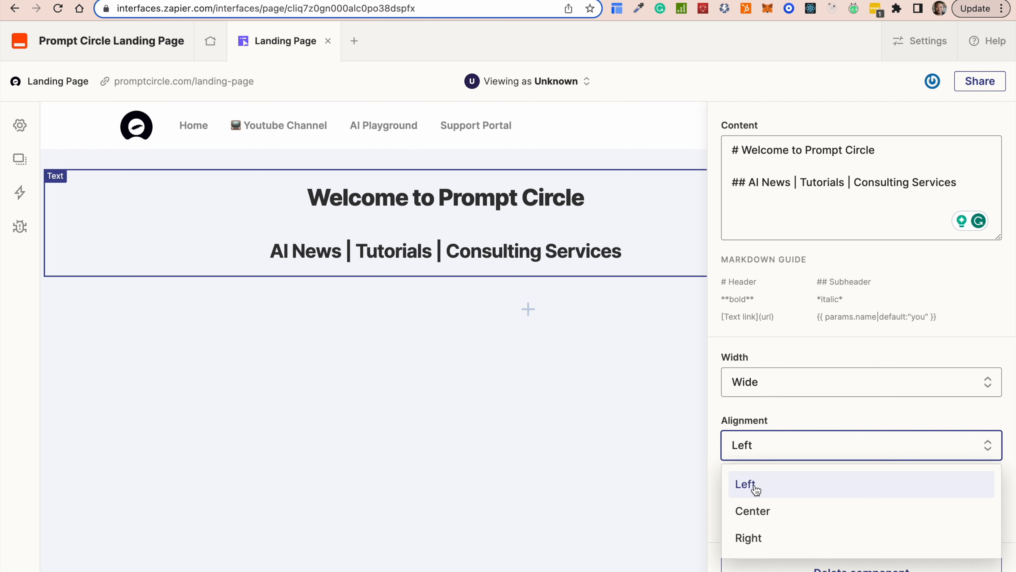
pyautogui.click(754, 512)
pyautogui.click(772, 456)
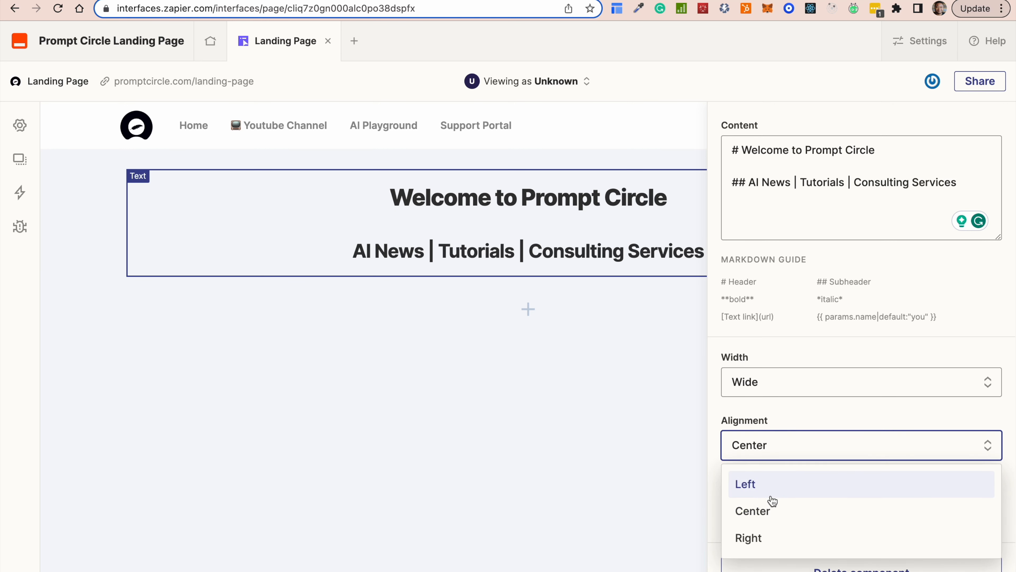
pyautogui.click(694, 464)
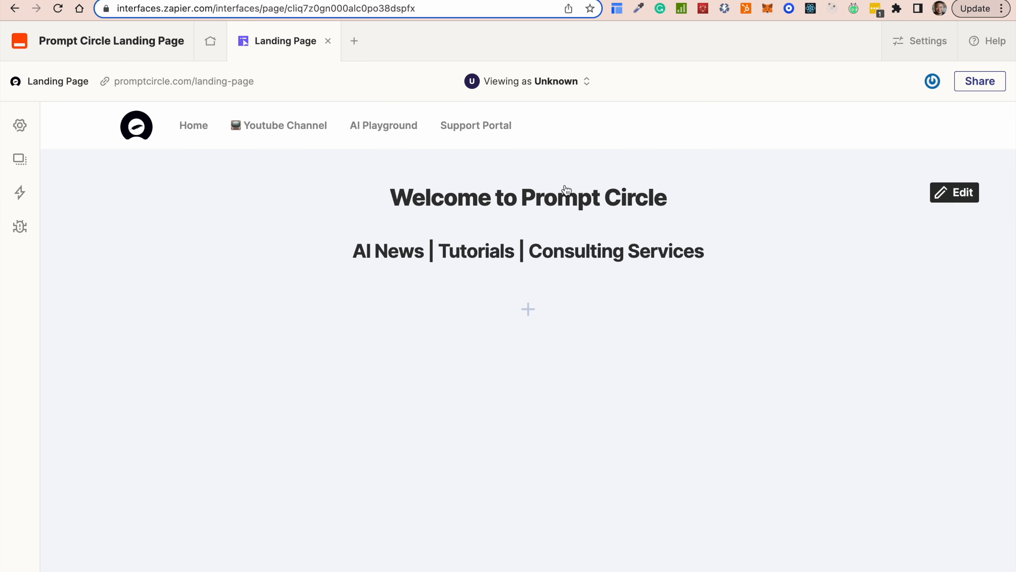
# Compare with the live site's subheading, then reselect the Welcome to Prompt Circle text block.
pyautogui.click(576, 196)
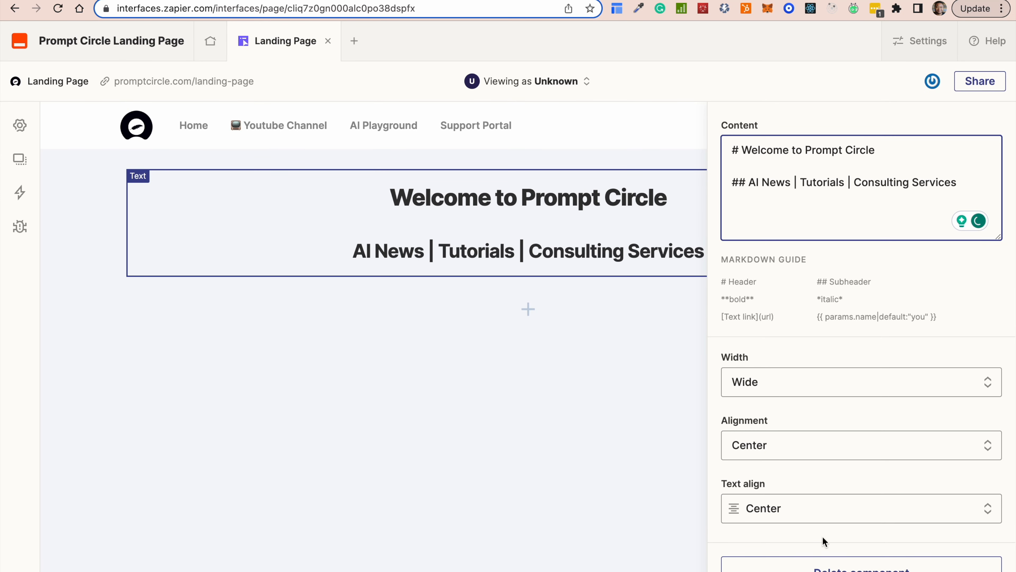
pyautogui.click(606, 407)
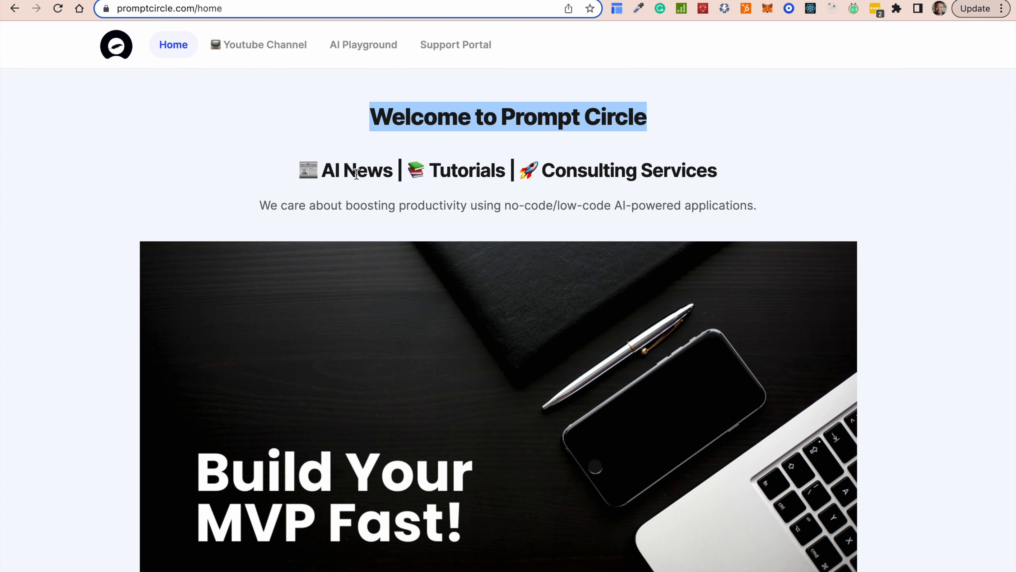
pyautogui.click(269, 1)
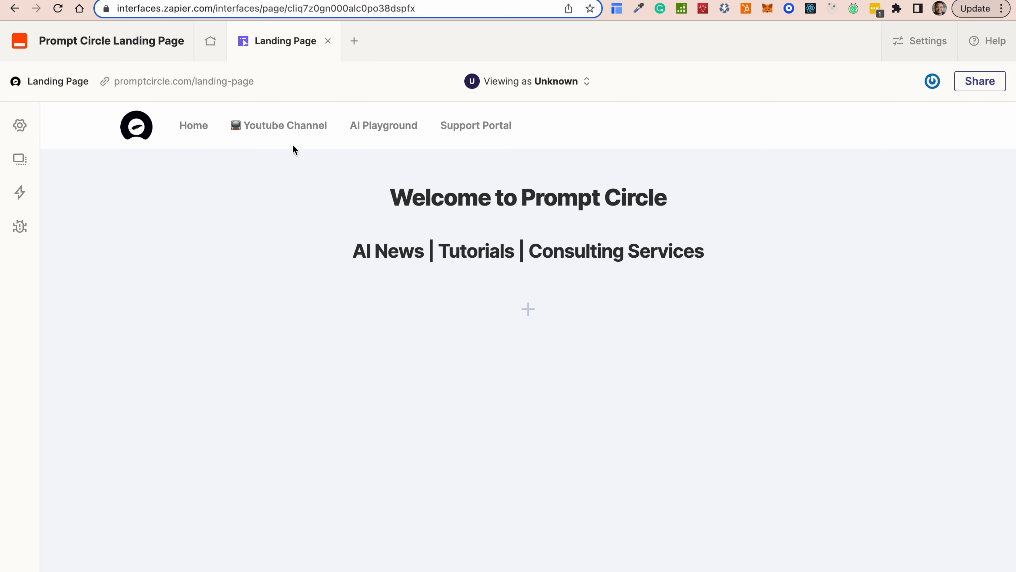
pyautogui.click(355, 248)
pyautogui.click(344, 247)
pyautogui.click(360, 249)
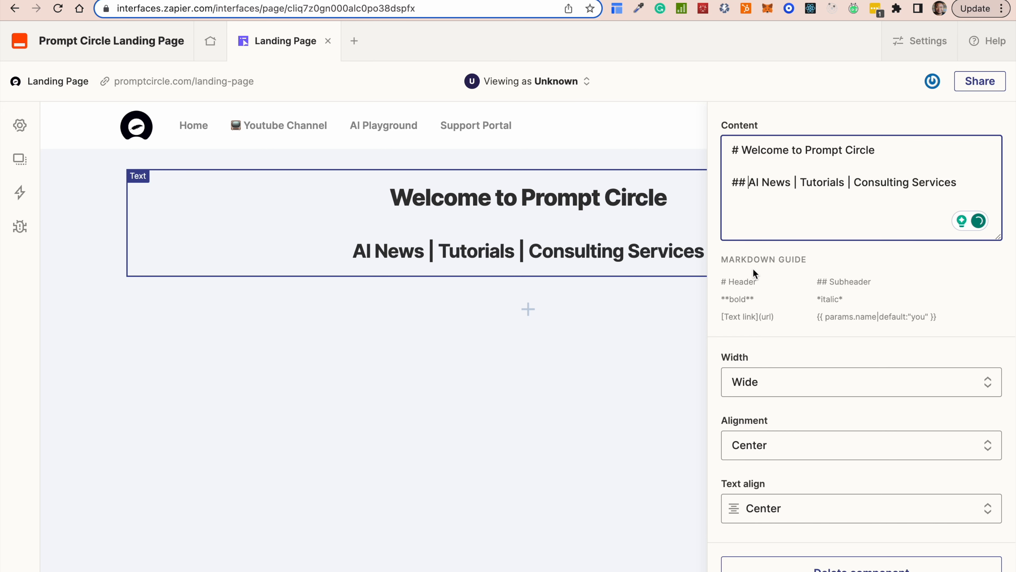
# Tidy the space after the ## marker and put a 📰 emoji before AI News.
pyautogui.click(748, 182)
pyautogui.press('BackSpace')
pyautogui.rightClick(748, 181)
pyautogui.click(746, 180)
pyautogui.rightClick(746, 183)
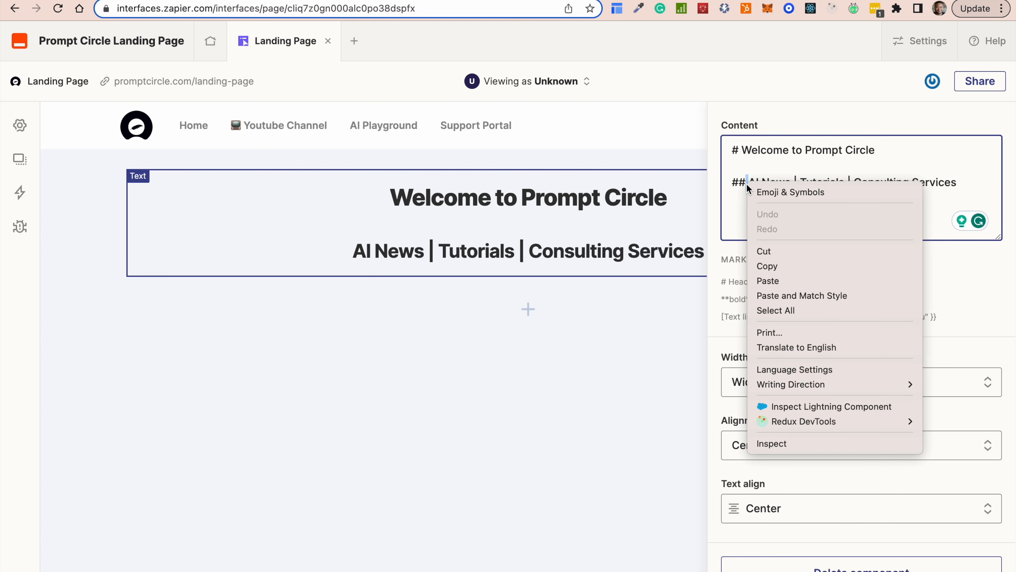
pyautogui.click(777, 191)
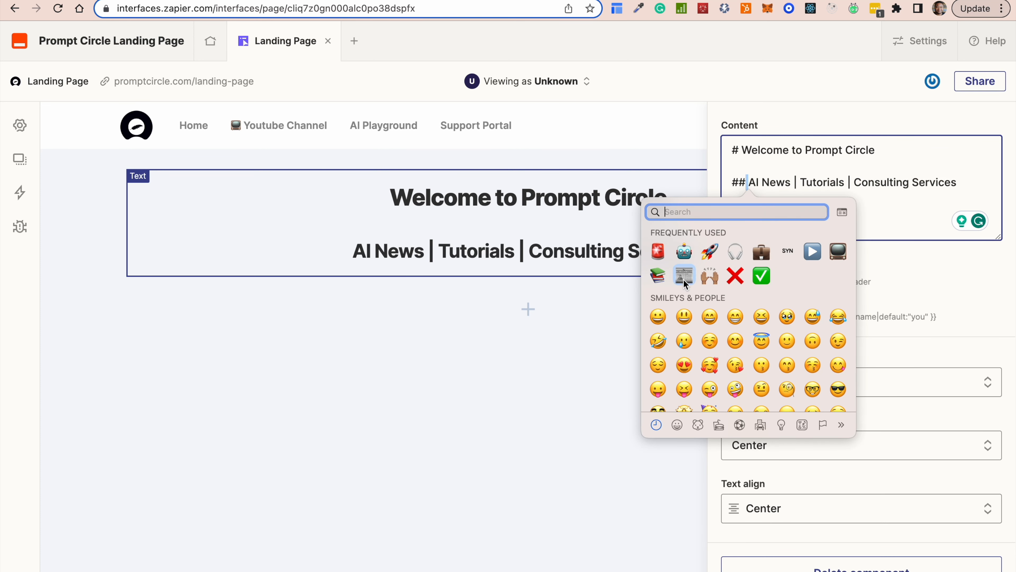
pyautogui.click(690, 272)
pyautogui.click(742, 182)
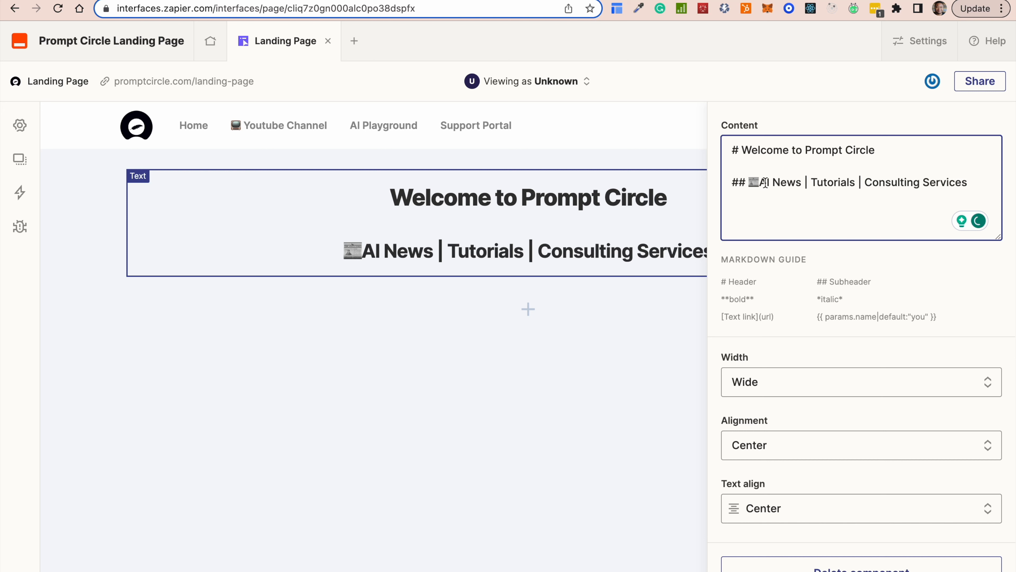
pyautogui.click(763, 183)
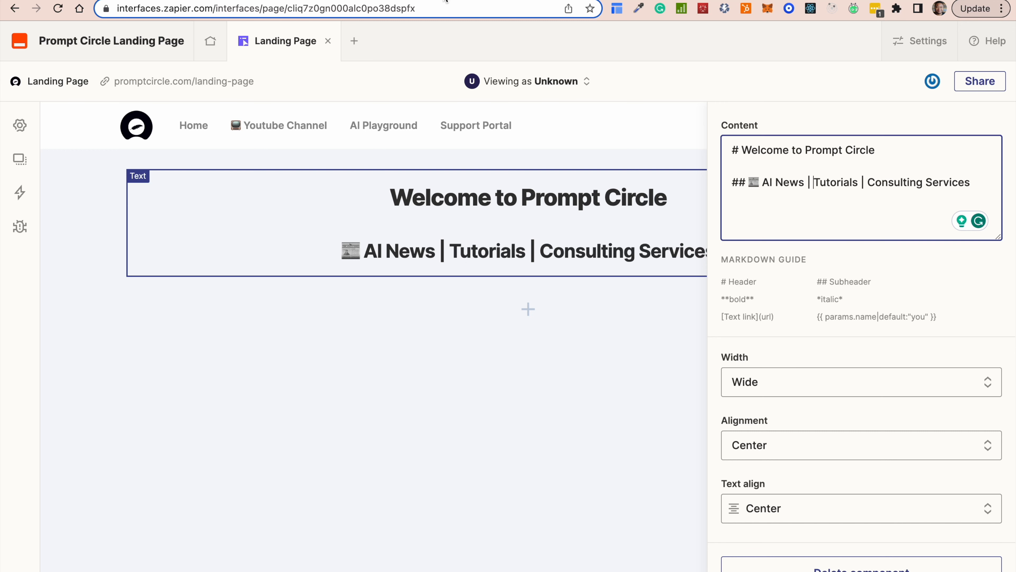
# Add a 📚 emoji before Tutorials and a 🚀 emoji before Consulting Services.
pyautogui.rightClick(833, 183)
pyautogui.click(834, 205)
pyautogui.click(793, 243)
pyautogui.write('Tutori')
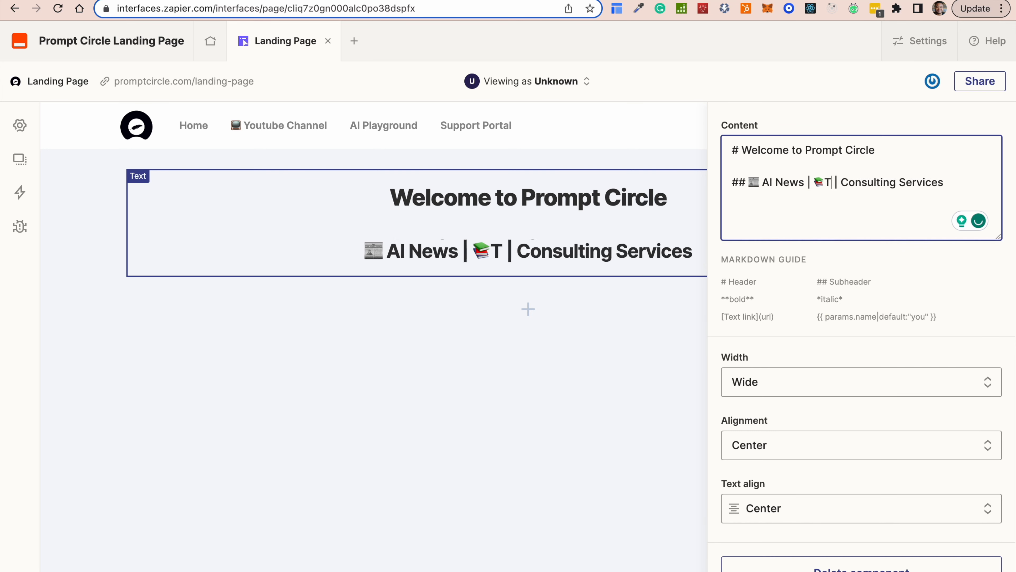
pyautogui.write('als')
pyautogui.press('Right')
pyautogui.press('Right')
pyautogui.press('Right')
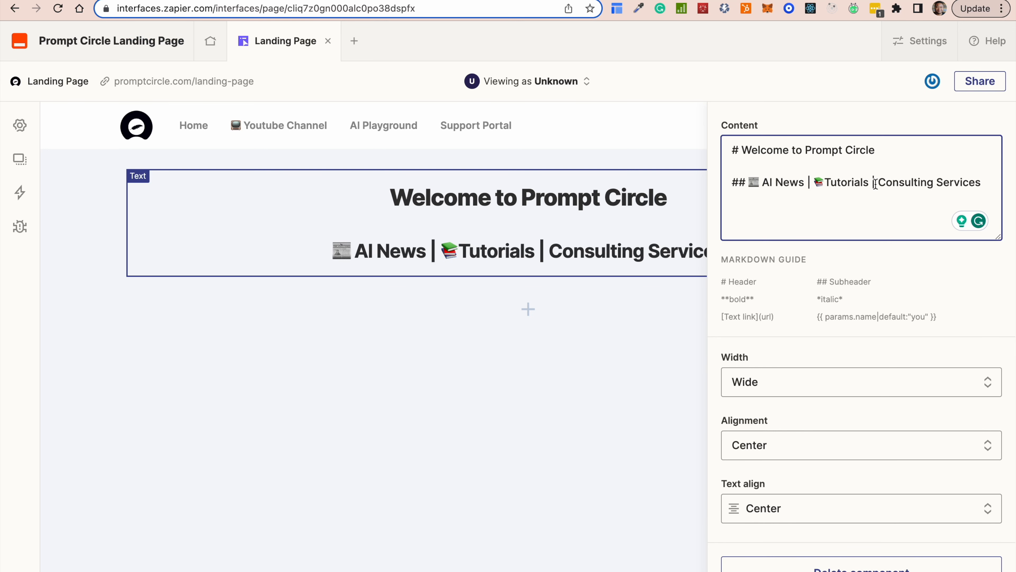
pyautogui.press('ctrl+super+space')
pyautogui.click(890, 250)
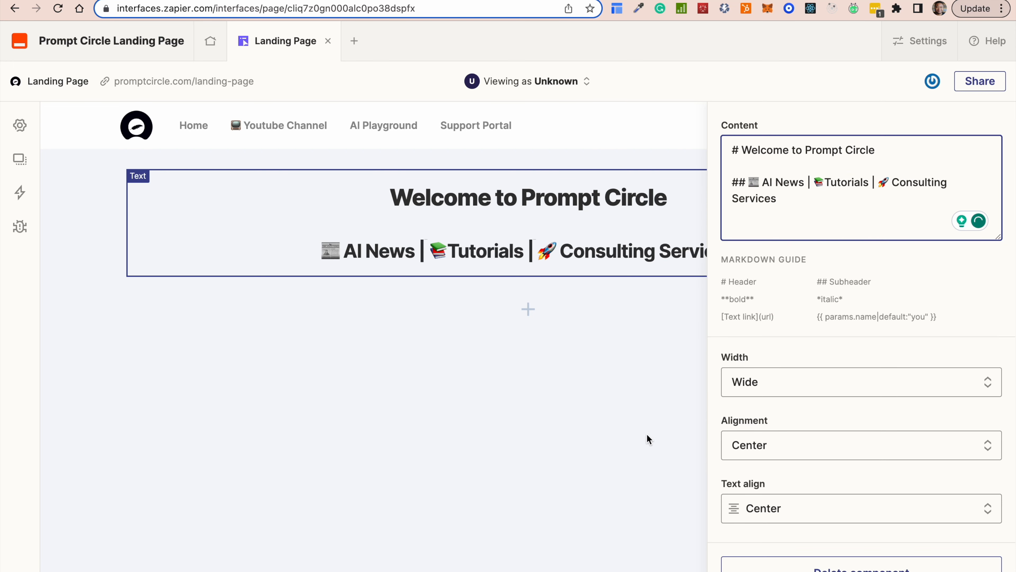
pyautogui.click(518, 434)
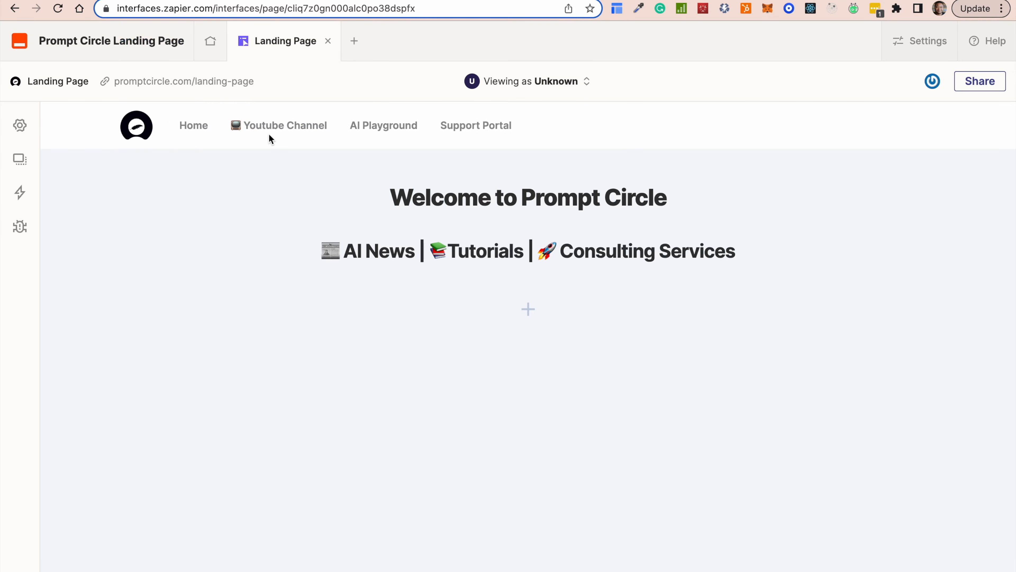
# Add an image Media component below the headings.
pyautogui.click(529, 309)
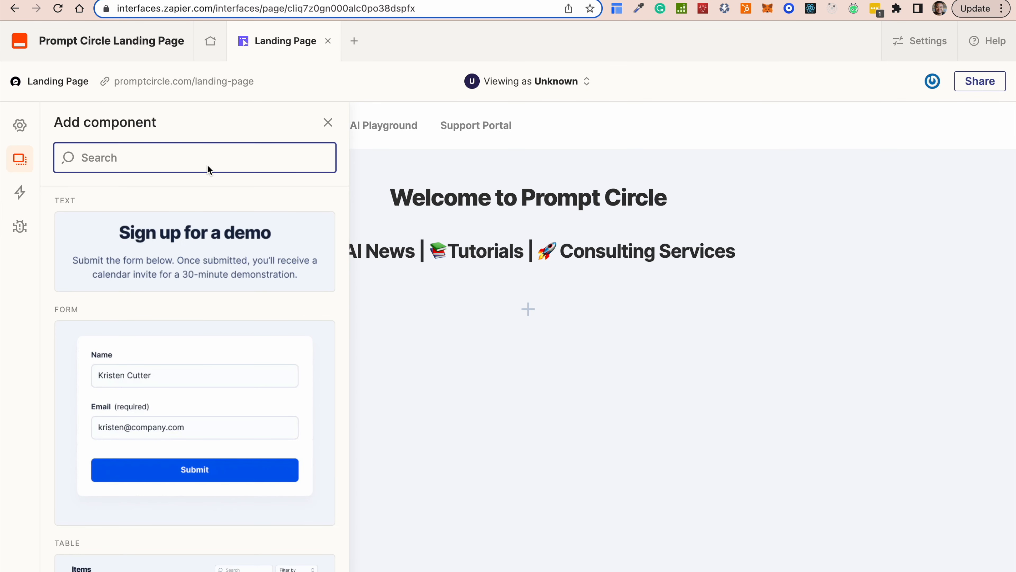
pyautogui.scroll(-15, 148, 375)
pyautogui.scroll(5, 149, 374)
pyautogui.click(147, 302)
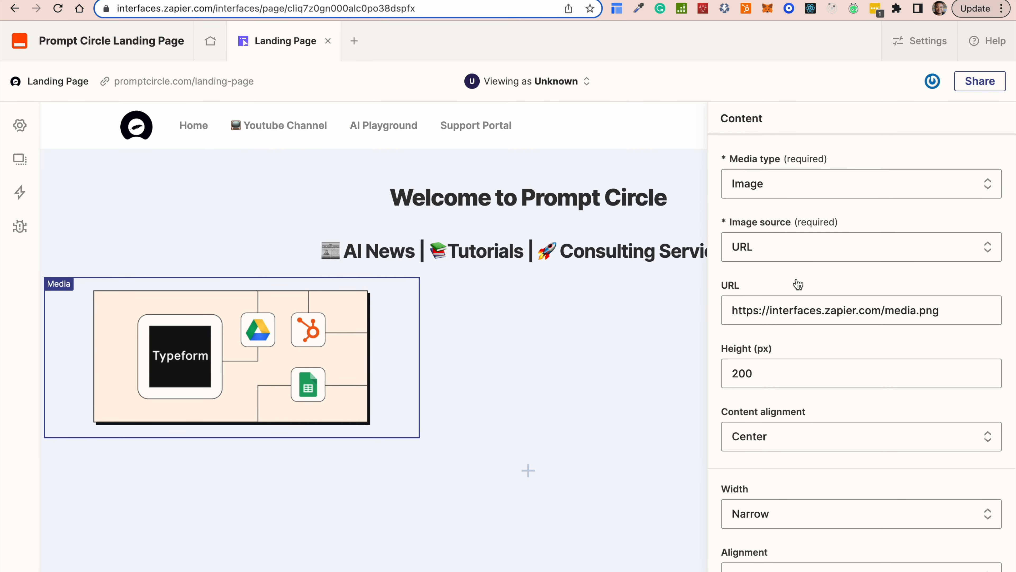
# Set the image source to Upload and upload Home (1).png from Downloads.
pyautogui.click(797, 251)
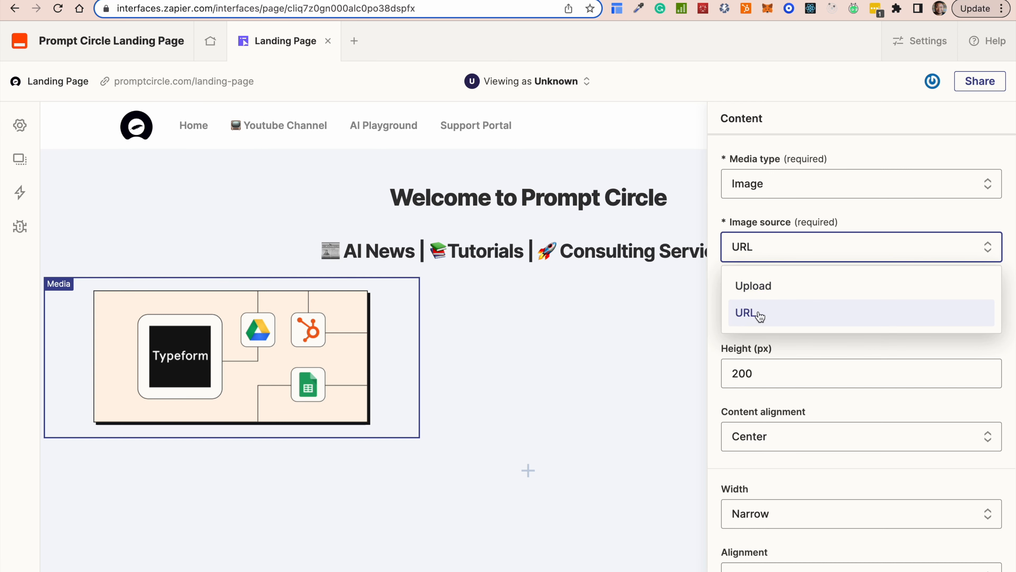
pyautogui.click(772, 286)
pyautogui.click(762, 304)
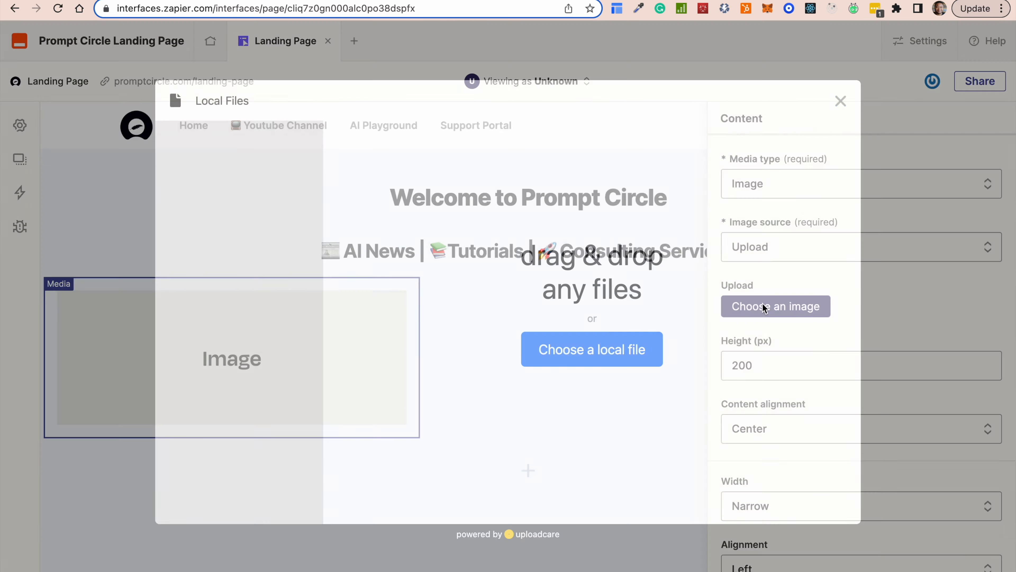
pyautogui.click(594, 351)
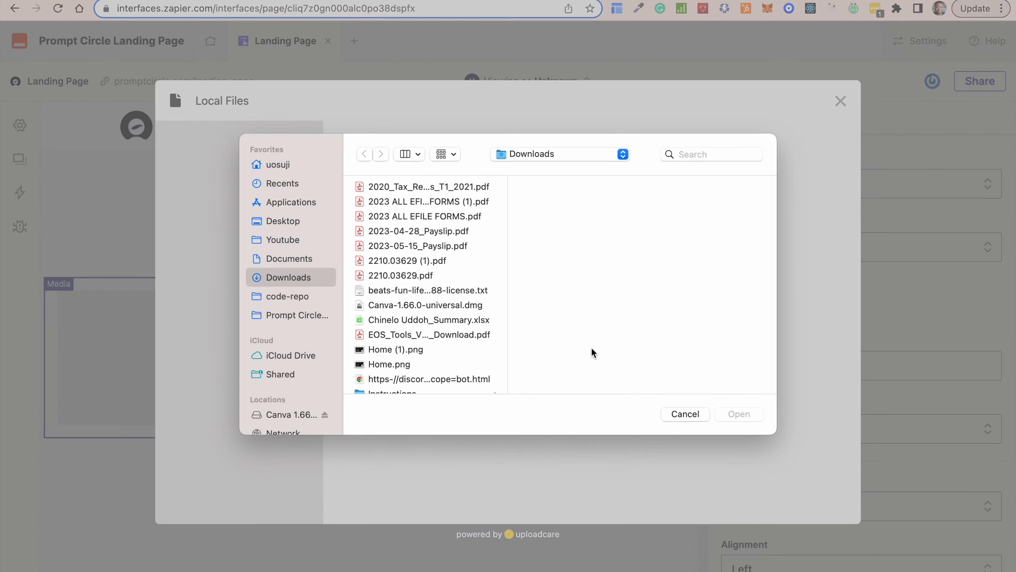
pyautogui.click(394, 352)
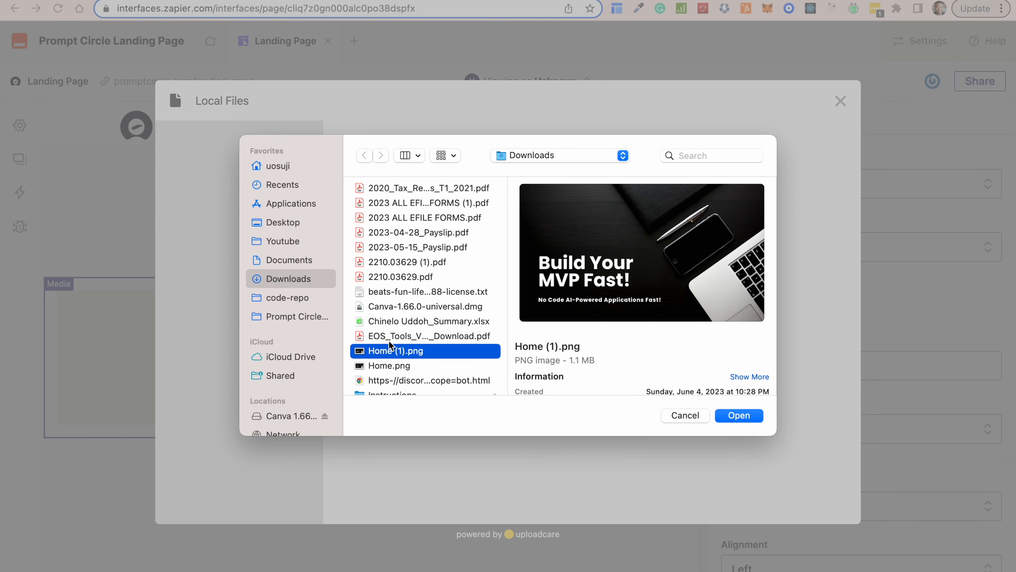
pyautogui.click(740, 416)
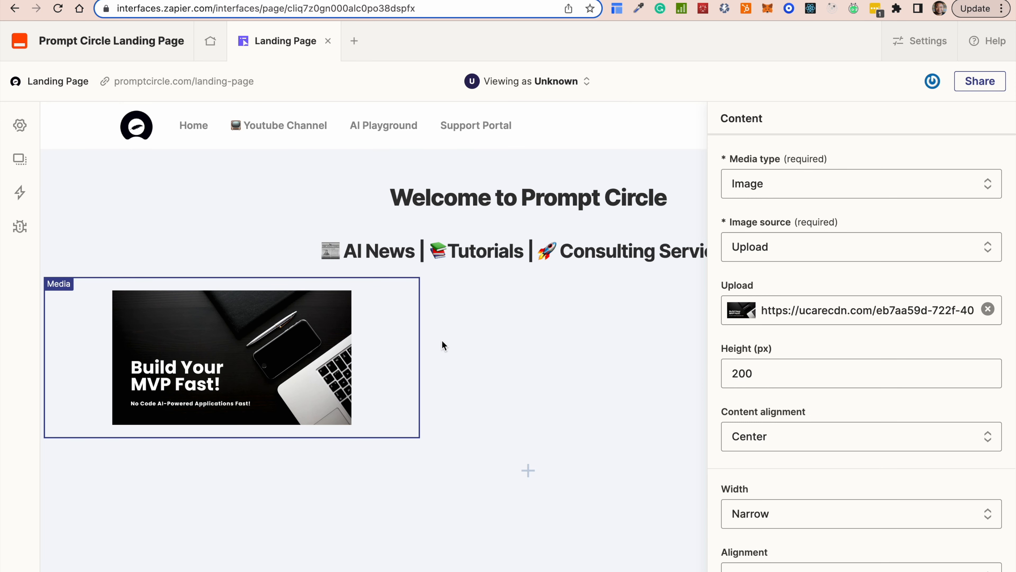
pyautogui.click(822, 374)
# After trying 600, 400 and 1000, set the banner image height to 500 px.
pyautogui.moveTo(779, 373); pyautogui.dragTo(680, 353)
pyautogui.write('600')
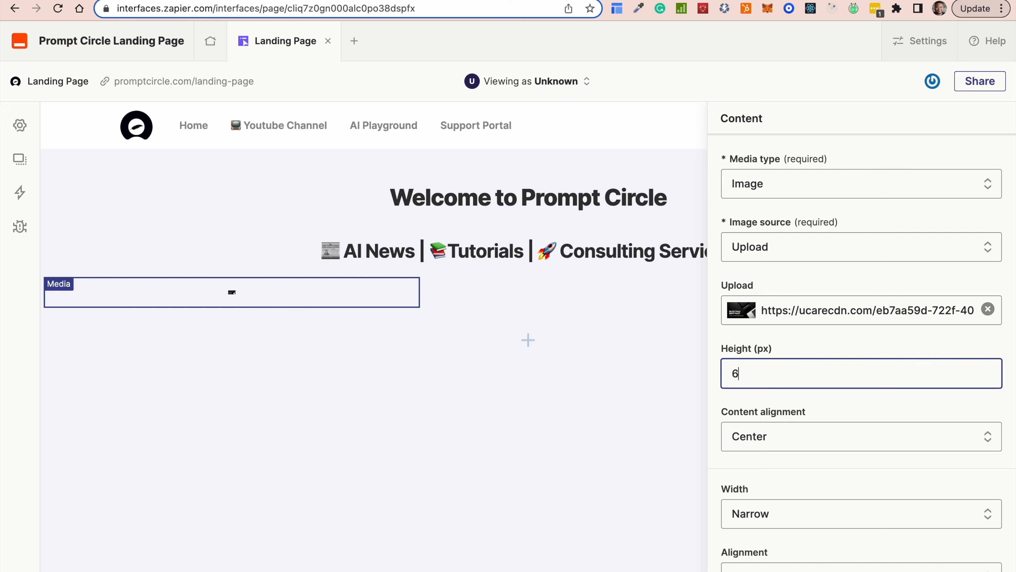
pyautogui.press('BackSpace')
pyautogui.press('BackSpace')
pyautogui.press('BackSpace')
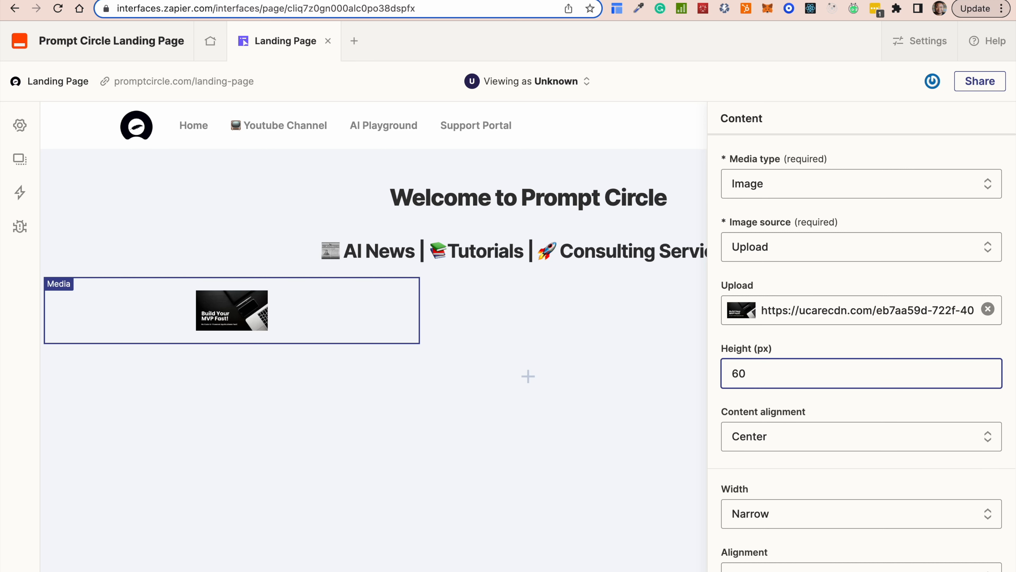
pyautogui.write('400')
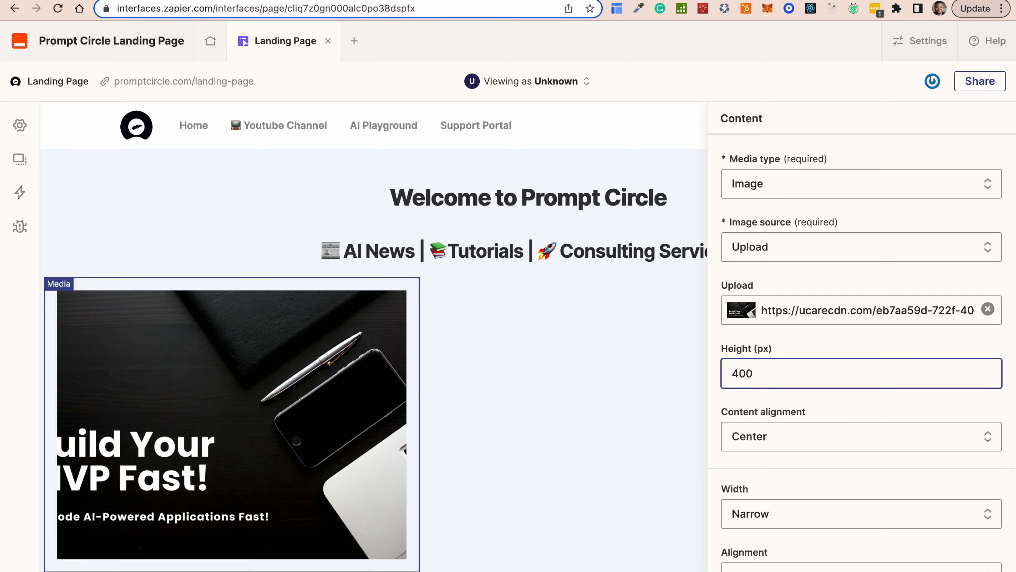
pyautogui.press('BackSpace')
pyautogui.press('BackSpace')
pyautogui.press('BackSpace')
pyautogui.write('1000')
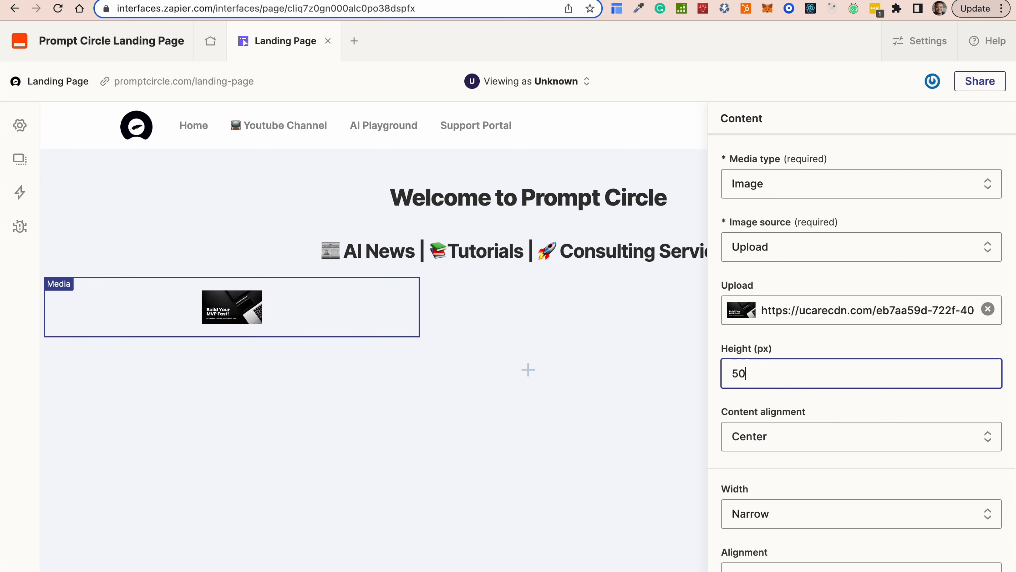
pyautogui.press('BackSpace')
pyautogui.press('BackSpace')
pyautogui.press('BackSpace')
pyautogui.press('BackSpace')
pyautogui.write('500')
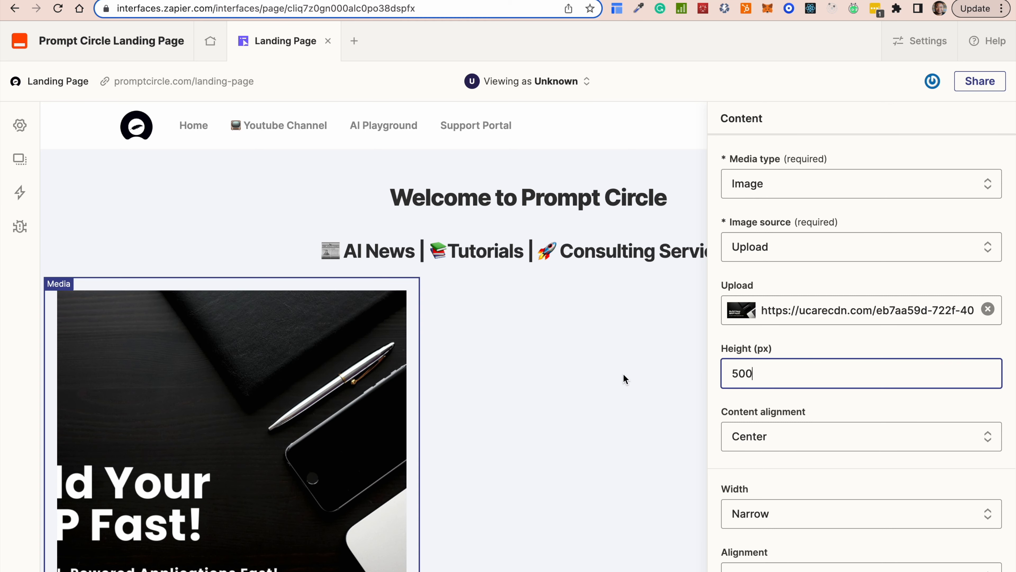
pyautogui.click(625, 378)
# Make the banner Wide with Center content alignment and centred block alignment.
pyautogui.click(375, 400)
pyautogui.scroll(-2, 460, 392)
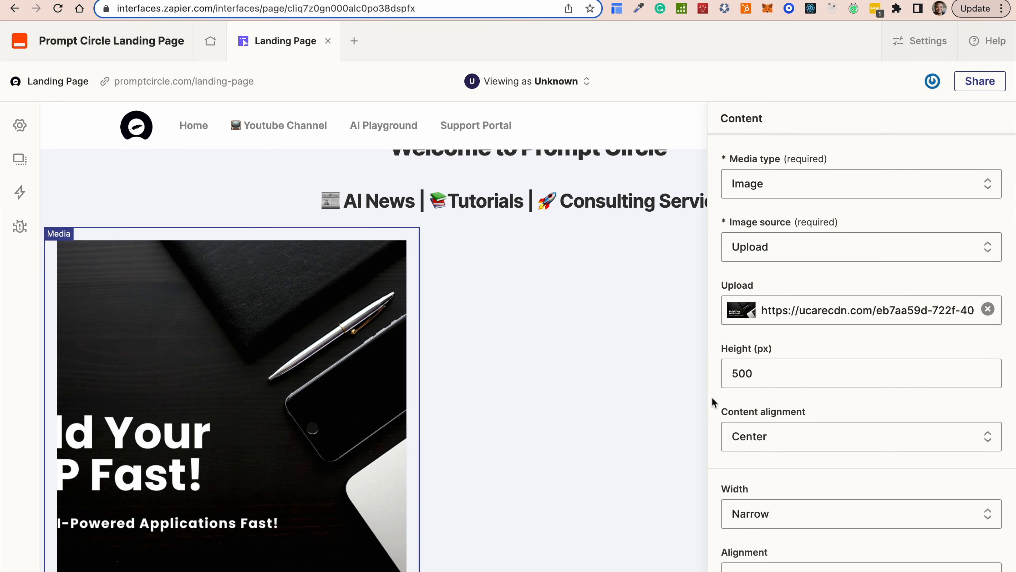
pyautogui.scroll(-2, 807, 436)
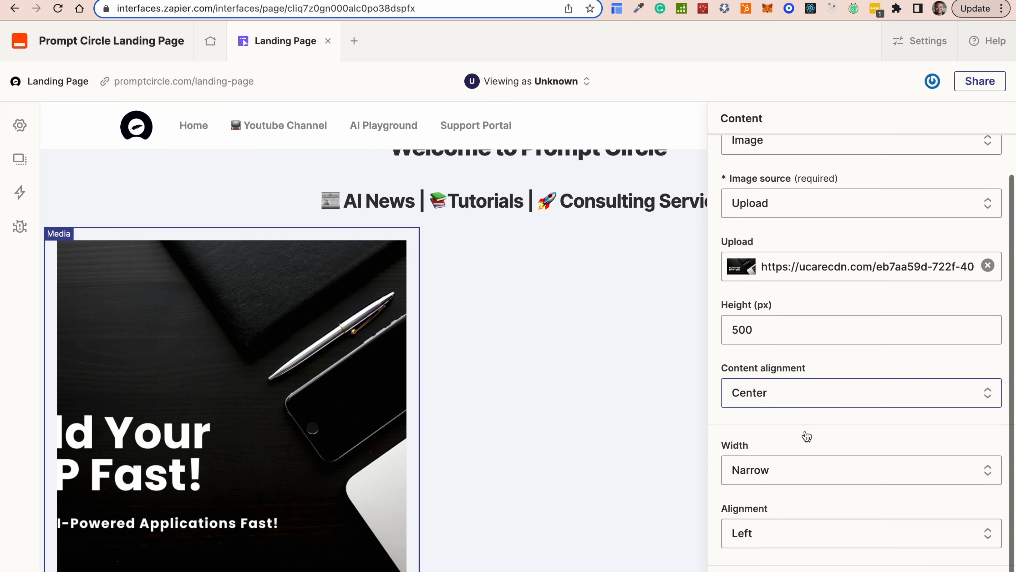
pyautogui.click(803, 385)
pyautogui.click(782, 450)
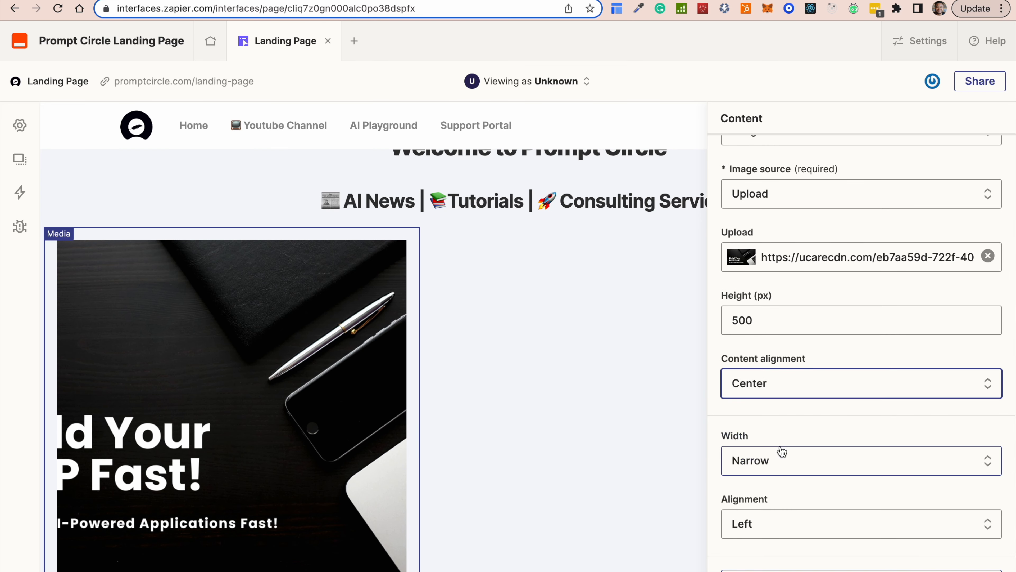
pyautogui.scroll(-1, 809, 397)
pyautogui.click(773, 447)
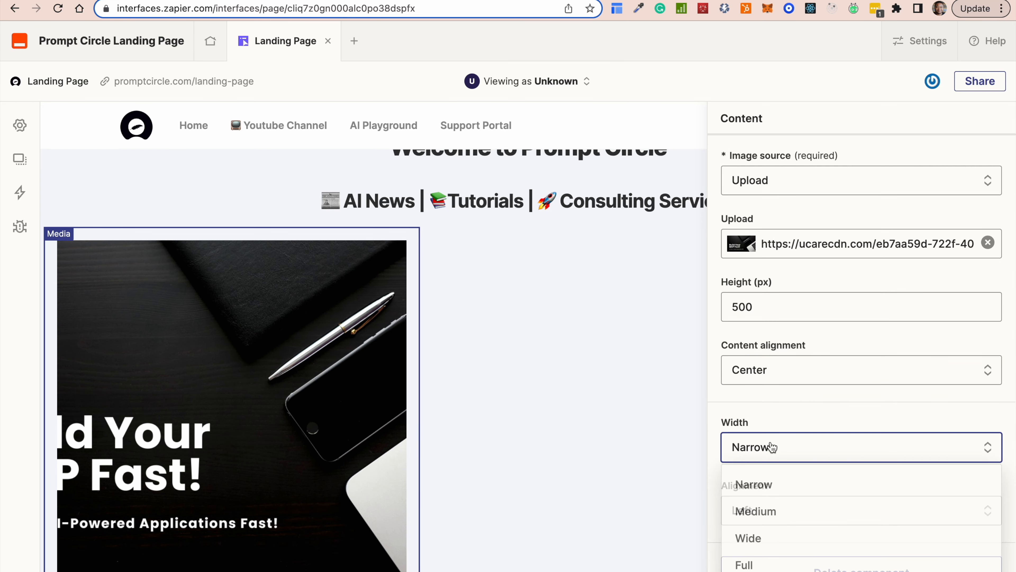
pyautogui.click(760, 542)
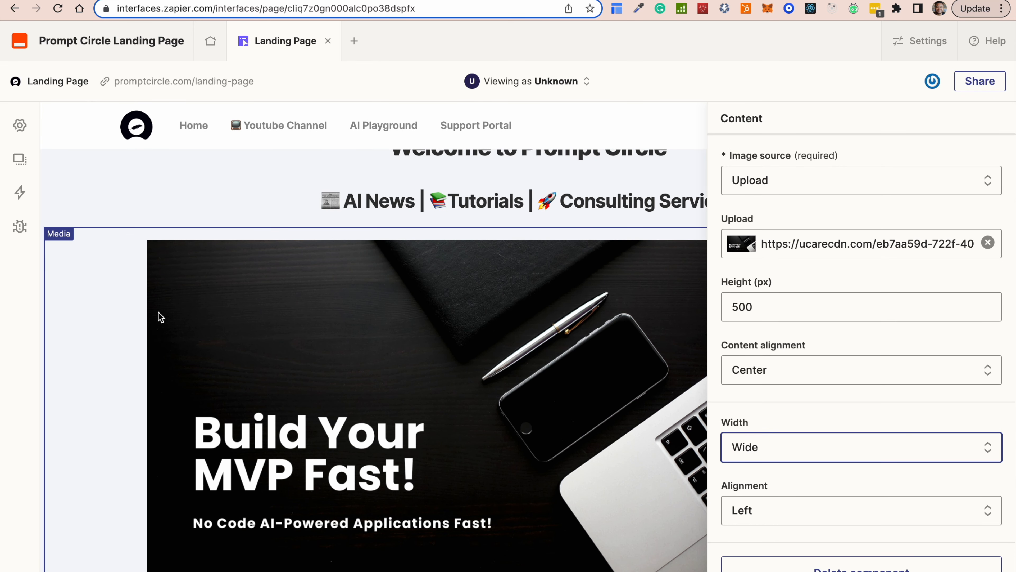
pyautogui.click(816, 513)
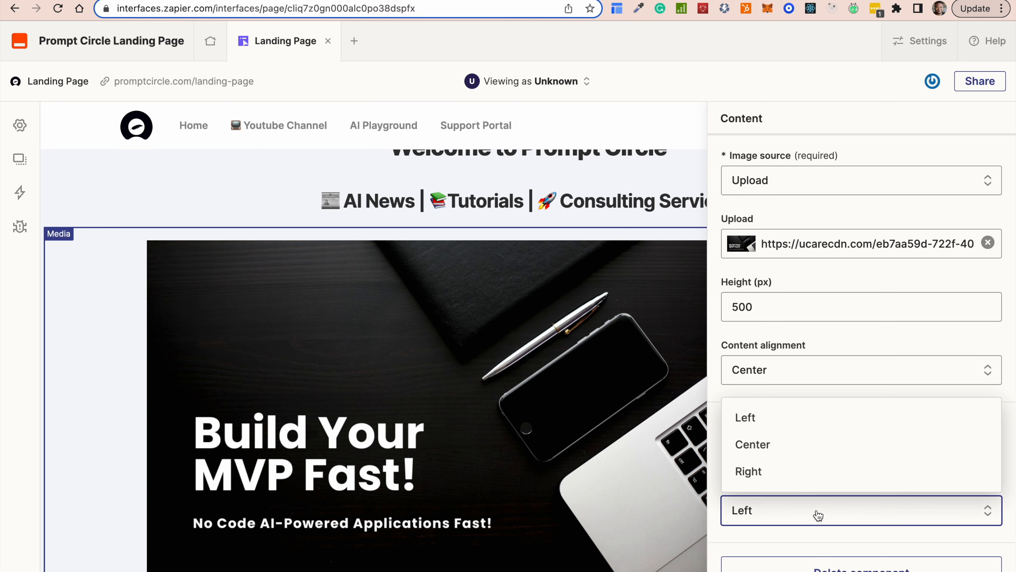
pyautogui.click(772, 453)
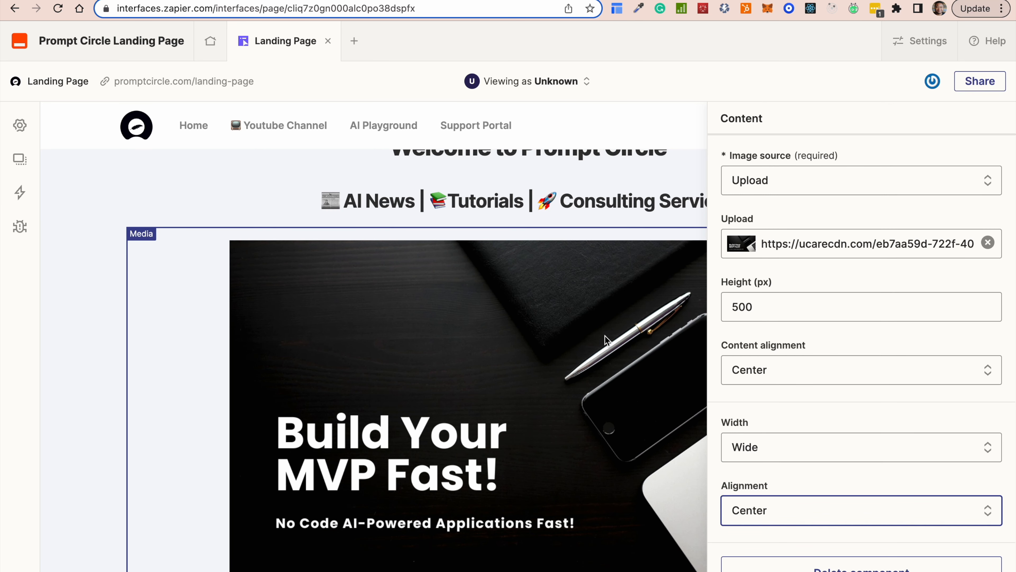
pyautogui.click(705, 169)
pyautogui.scroll(-4, 766, 347)
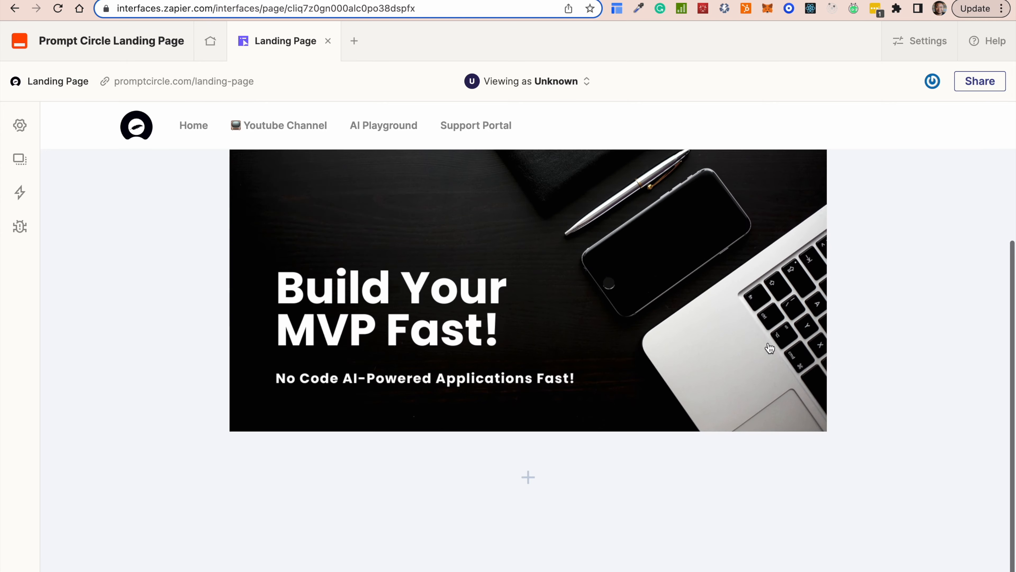
pyautogui.scroll(3, 770, 348)
pyautogui.scroll(2, 768, 347)
pyautogui.scroll(-4, 768, 347)
pyautogui.scroll(2, 770, 347)
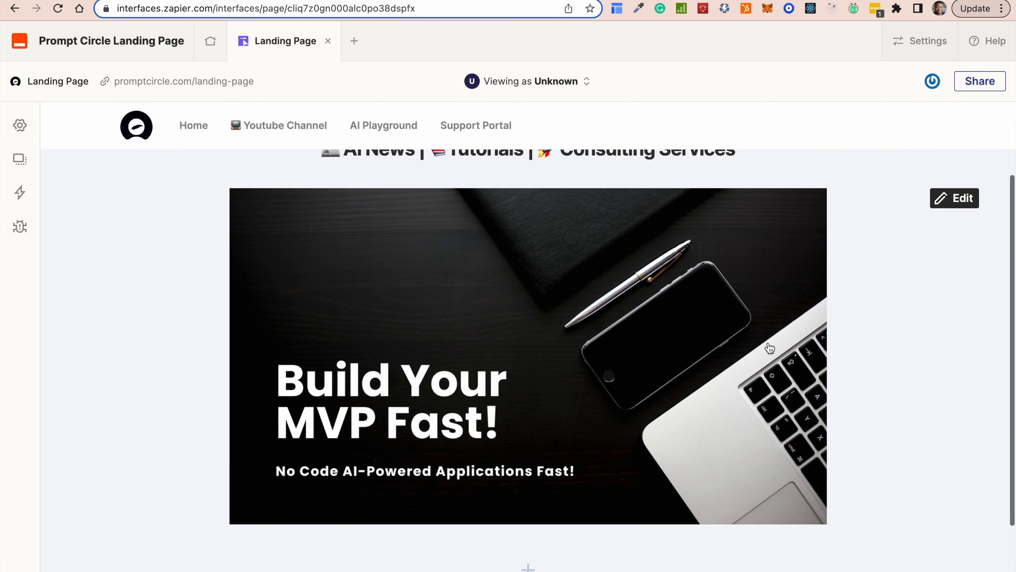
pyautogui.scroll(-5, 770, 347)
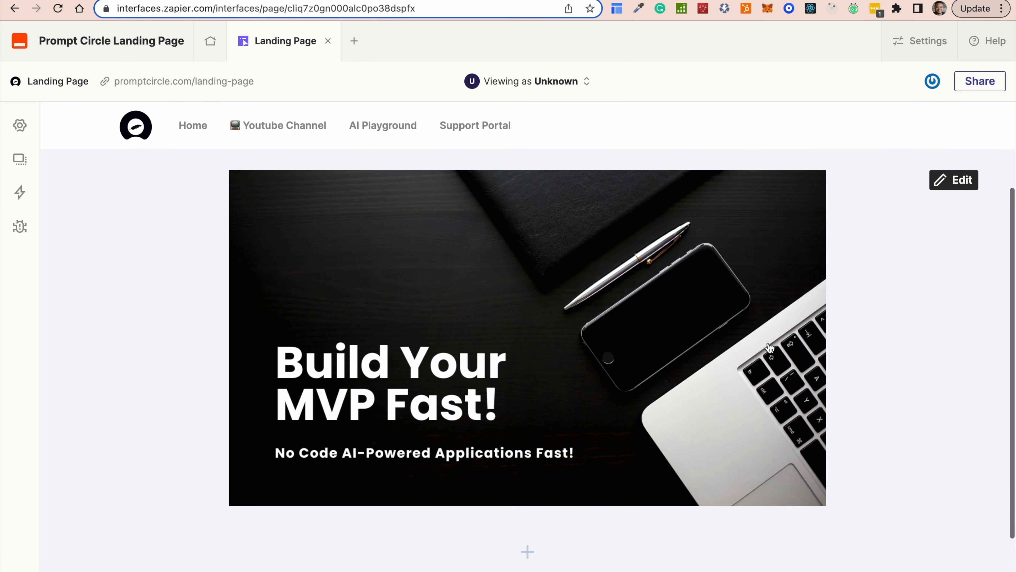
pyautogui.scroll(5, 768, 346)
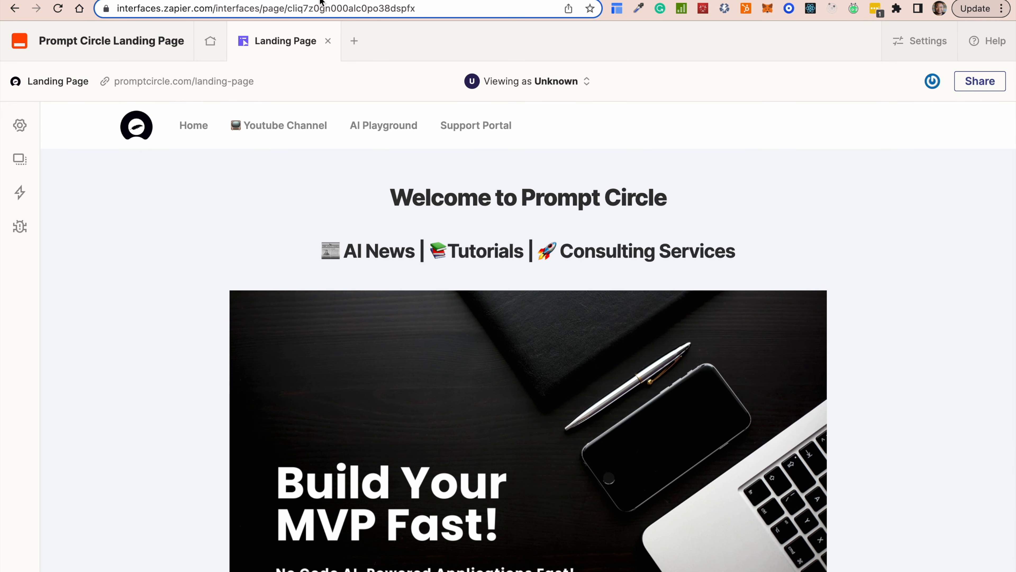
pyautogui.scroll(-4, 698, 285)
pyautogui.scroll(4, 698, 285)
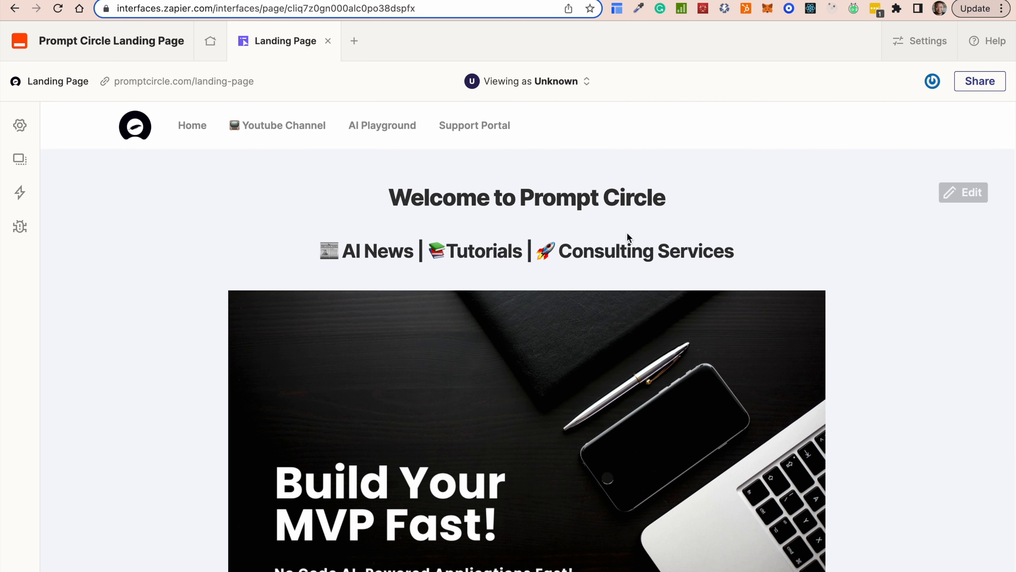
pyautogui.scroll(-4, 627, 237)
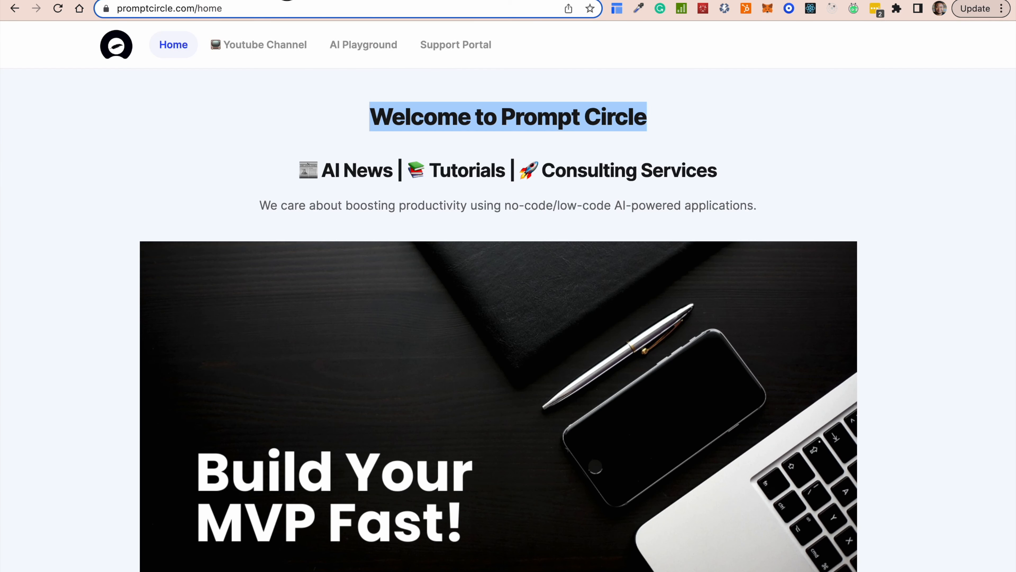
pyautogui.scroll(-10, 476, 329)
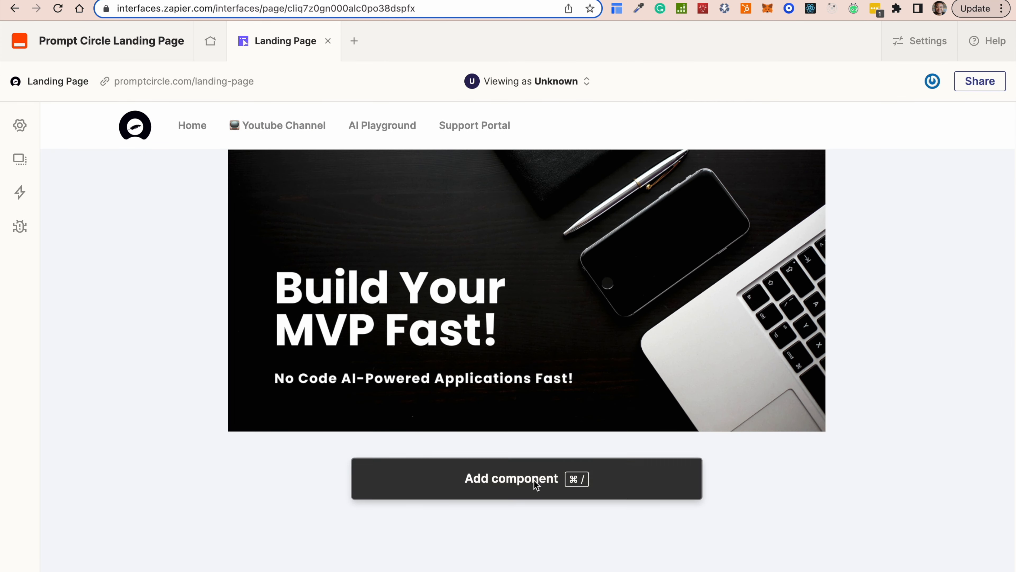
# Add a Divider below the banner and set its width to Narrow.
pyautogui.click(536, 484)
pyautogui.scroll(-10, 232, 446)
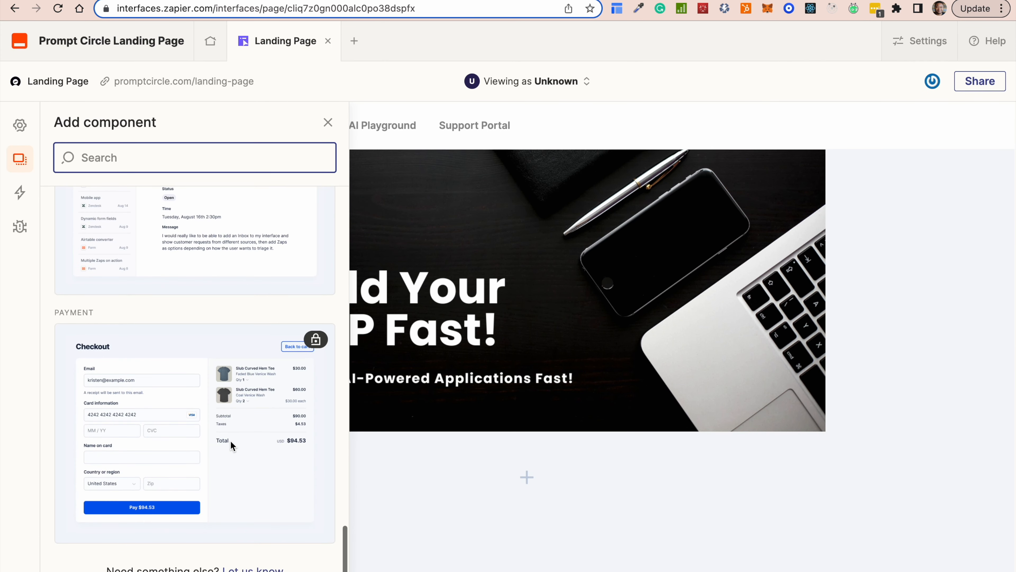
pyautogui.scroll(6, 231, 441)
pyautogui.scroll(3, 230, 445)
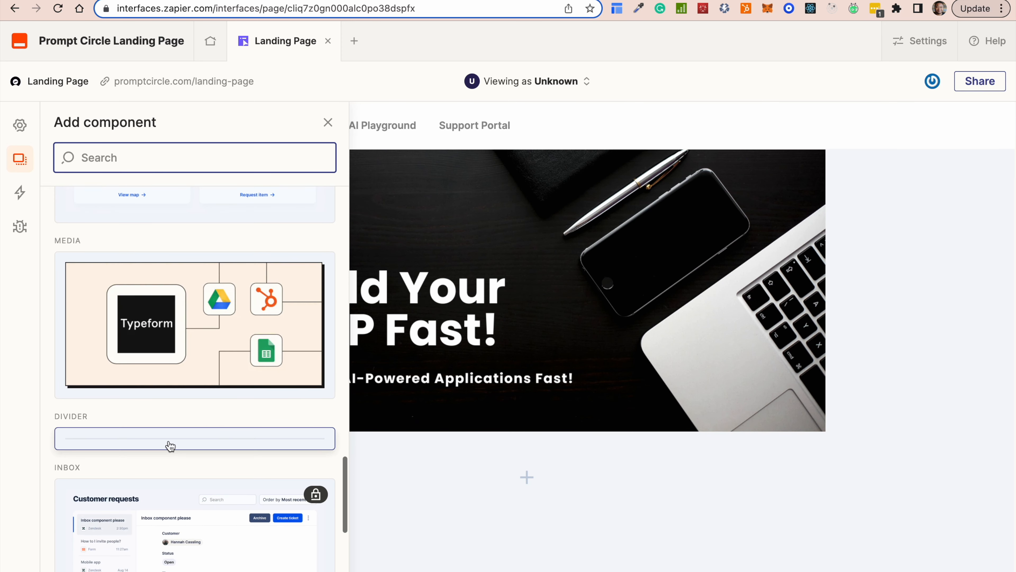
pyautogui.click(164, 439)
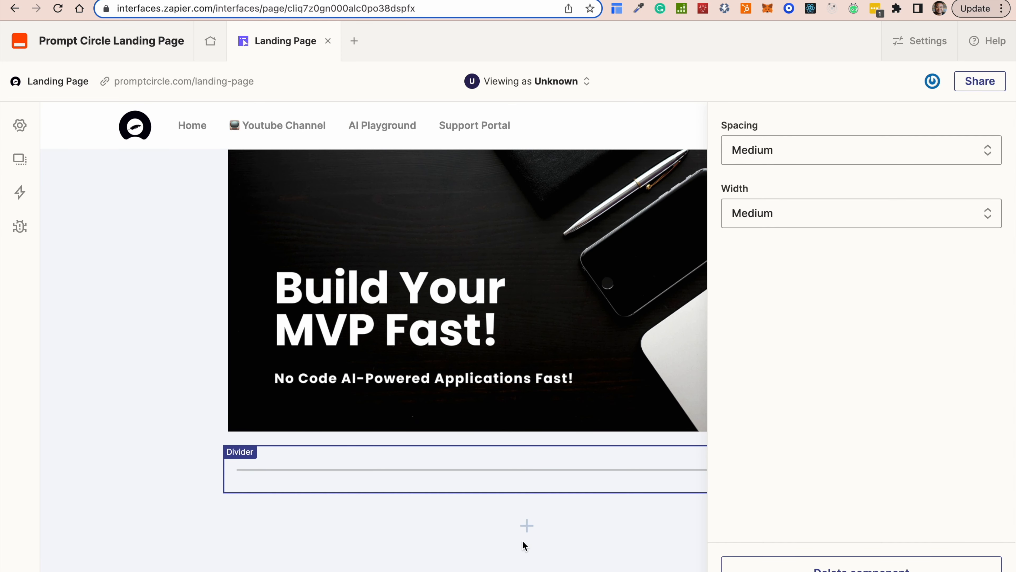
pyautogui.click(822, 221)
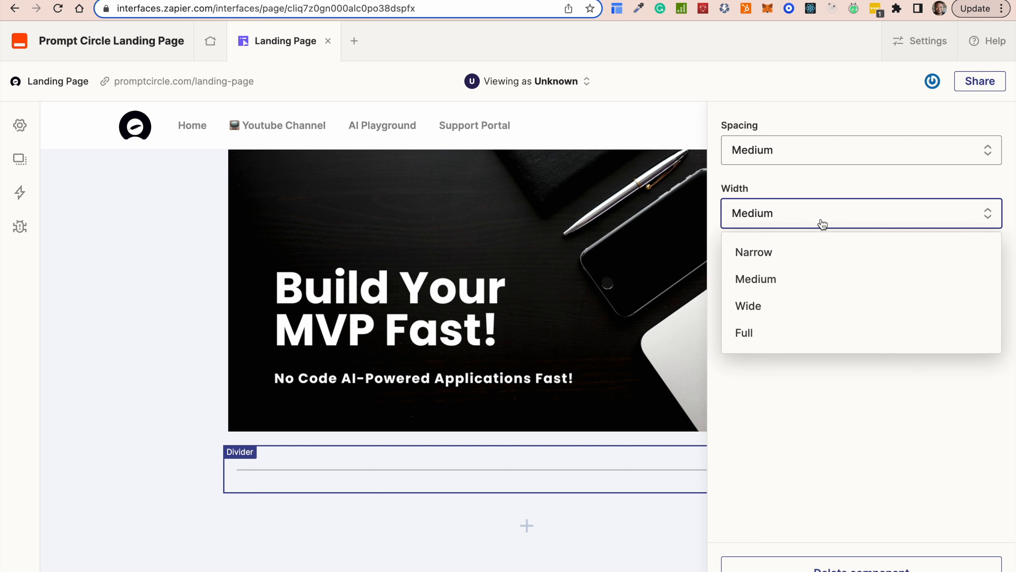
pyautogui.click(792, 251)
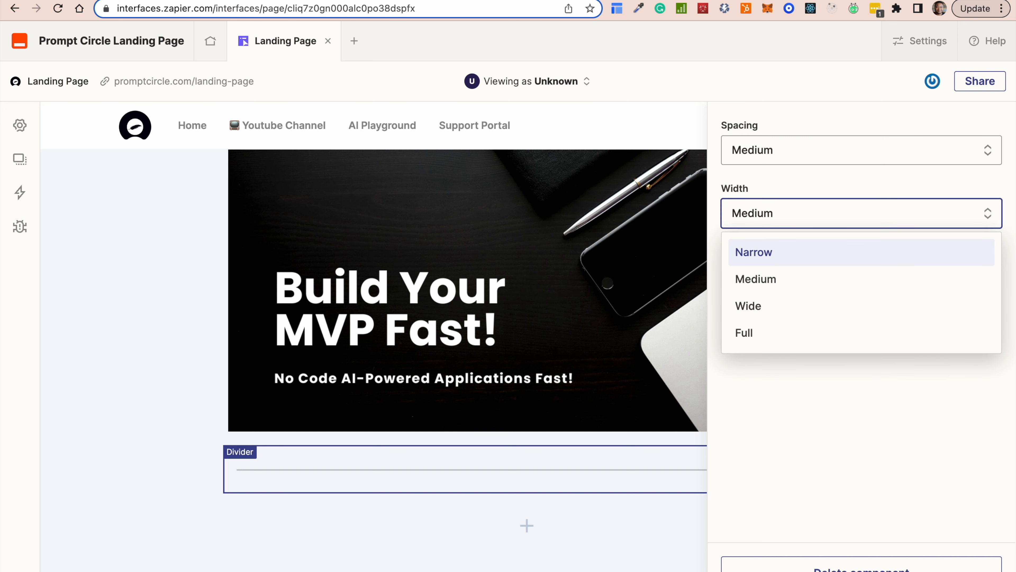
# On promptcircle.com, select the Build Fast! Test Fast heading and paragraph for copying.
pyautogui.click(518, 564)
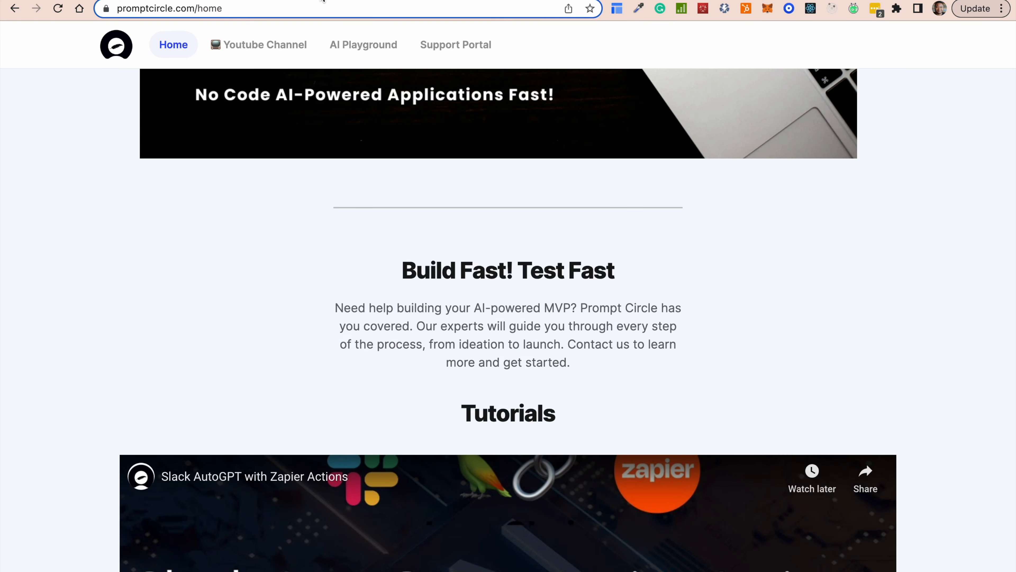
pyautogui.scroll(-2, 482, 299)
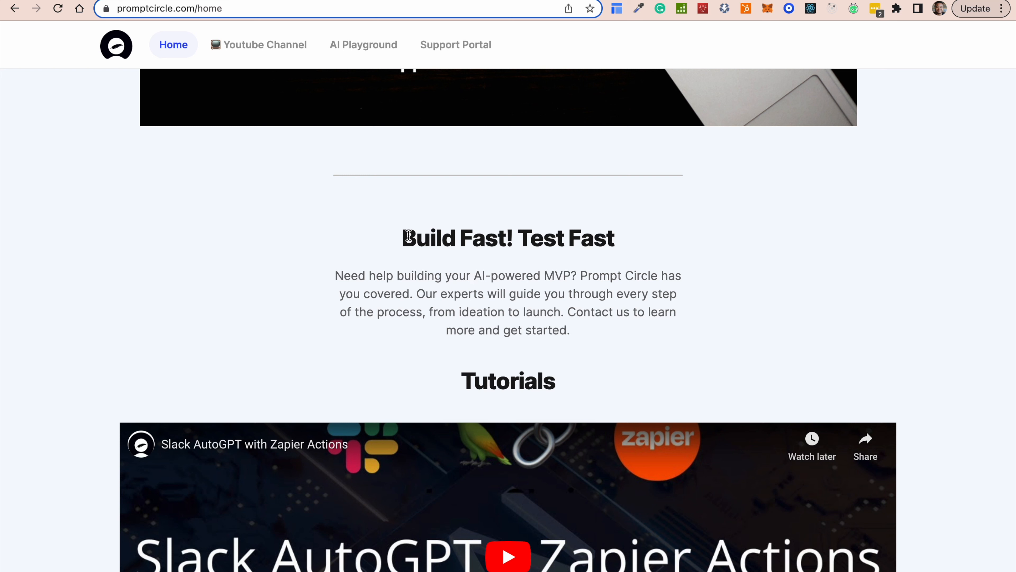
pyautogui.moveTo(403, 236); pyautogui.dragTo(607, 338)
pyautogui.hotkey('ctrl', 'c')
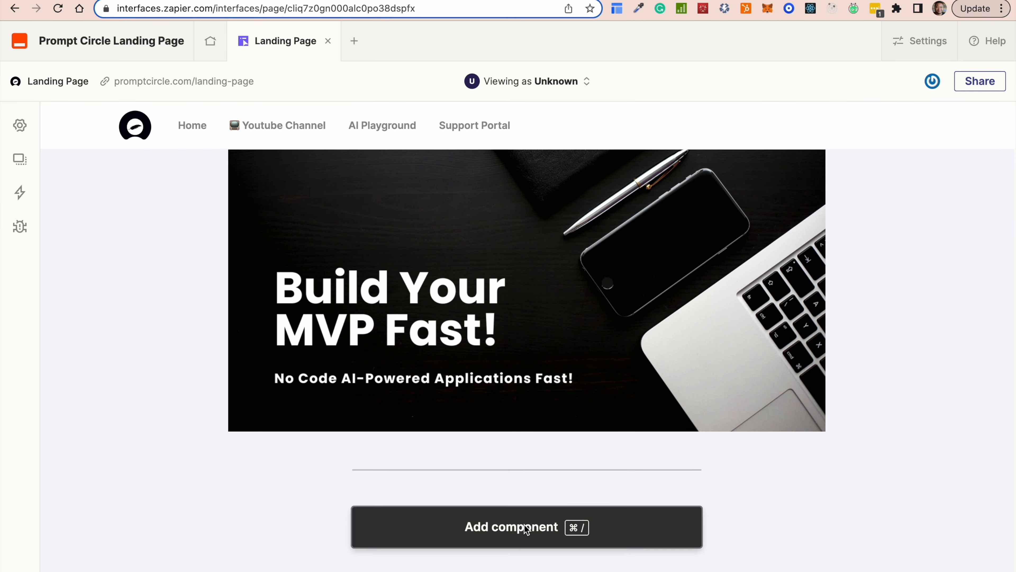
# Add a Text block below the divider with the pasted Build Fast! Test Fast header and paragraph.
pyautogui.click(526, 527)
pyautogui.scroll(-3, 206, 385)
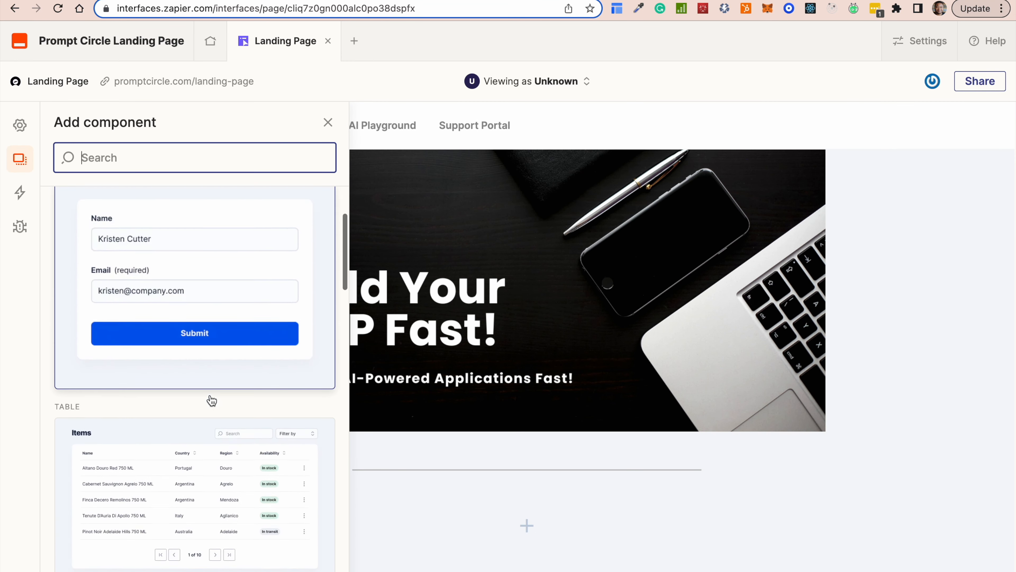
pyautogui.scroll(3, 211, 400)
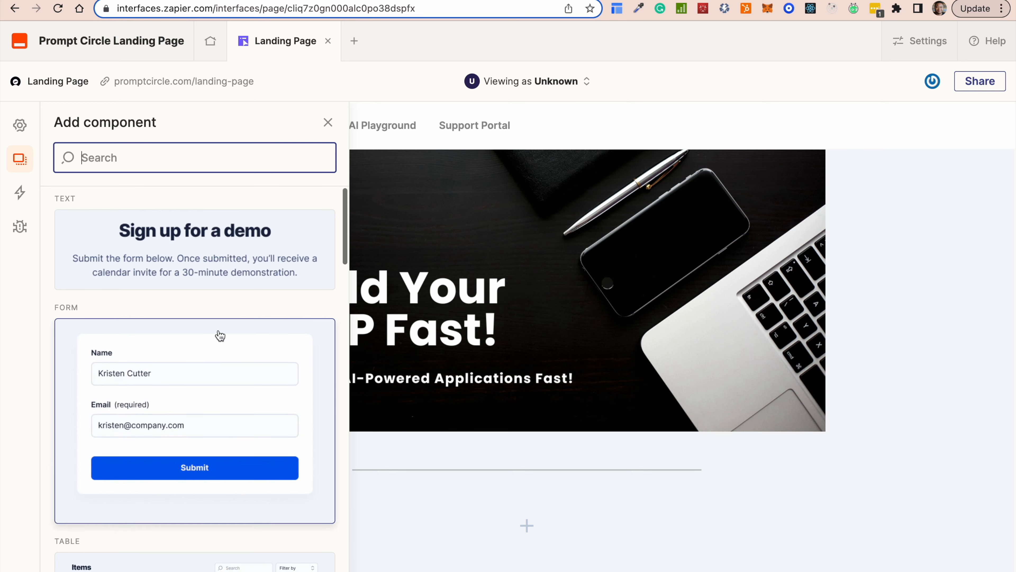
pyautogui.click(220, 221)
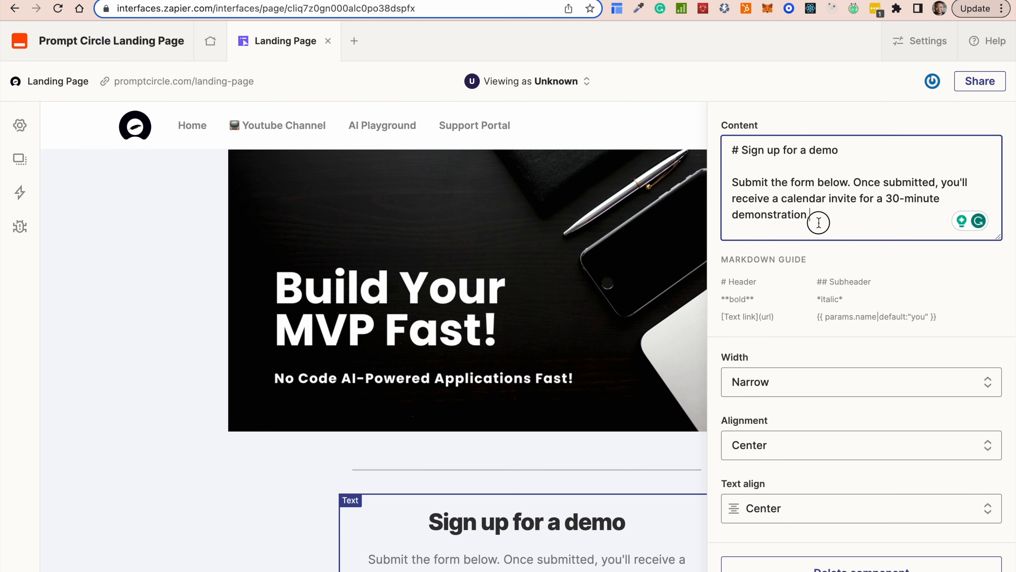
pyautogui.moveTo(816, 220); pyautogui.dragTo(704, 107)
pyautogui.hotkey('ctrl', 'v')
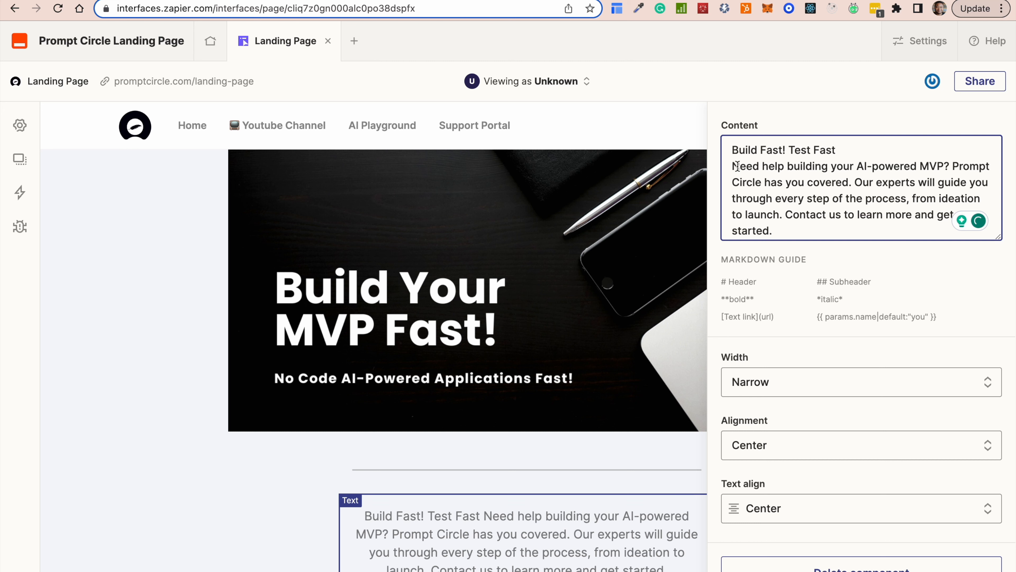
pyautogui.write('# ')
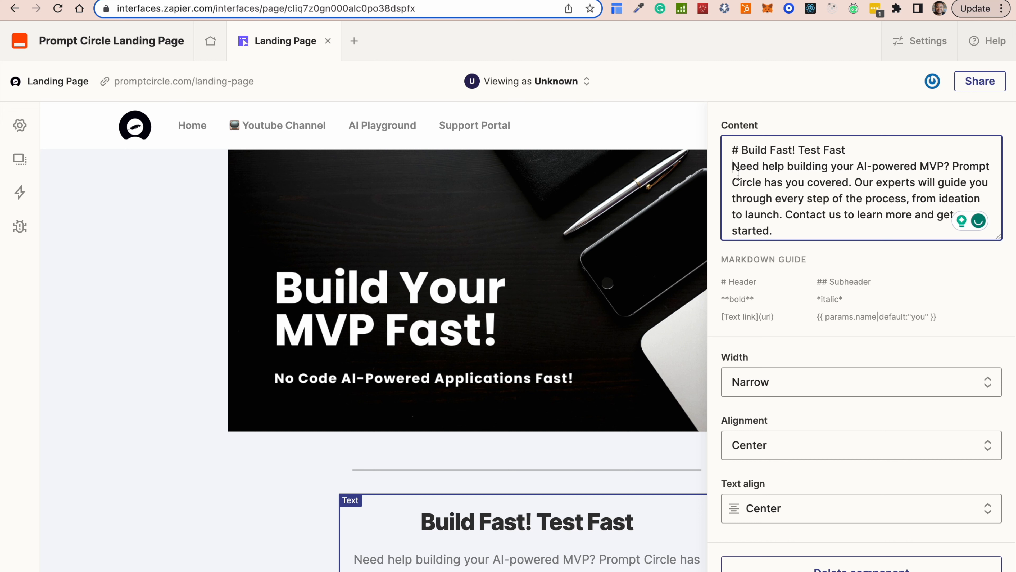
pyautogui.write('##')
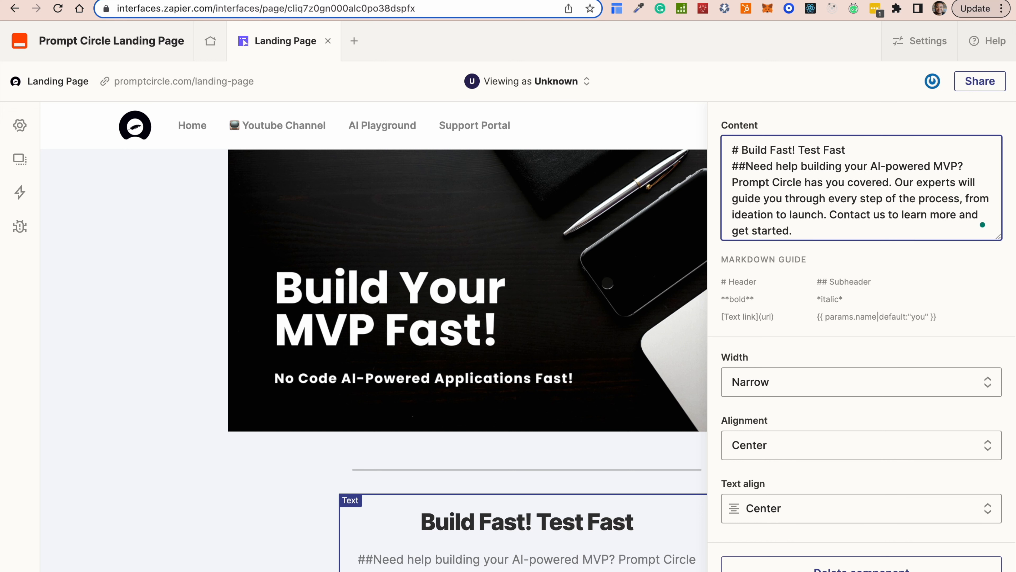
pyautogui.press('BackSpace')
pyautogui.press('BackSpace')
pyautogui.press('BackSpace')
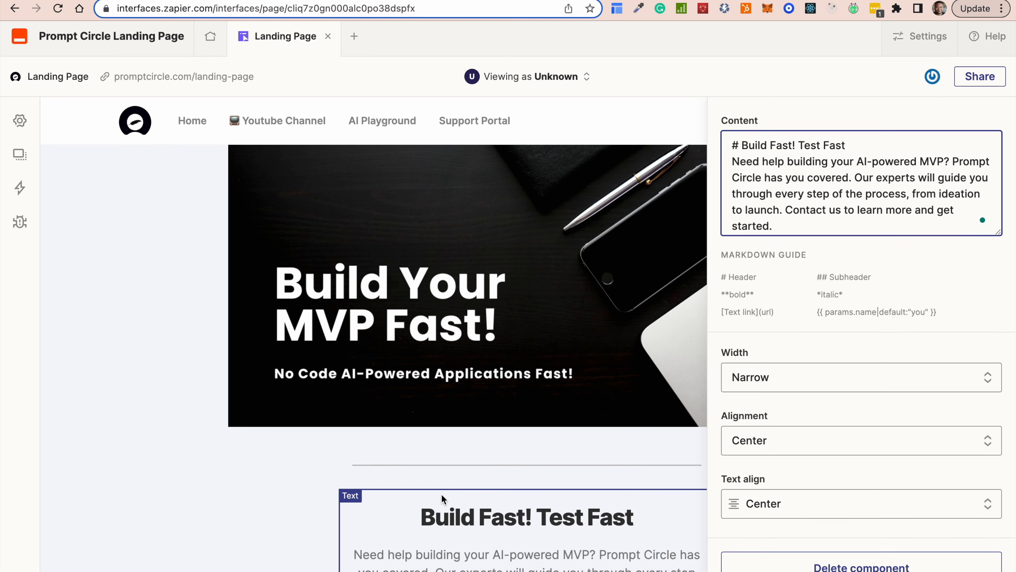
# After trying Wide and Medium, set the Build Fast text block's width to Narrow.
pyautogui.click(799, 386)
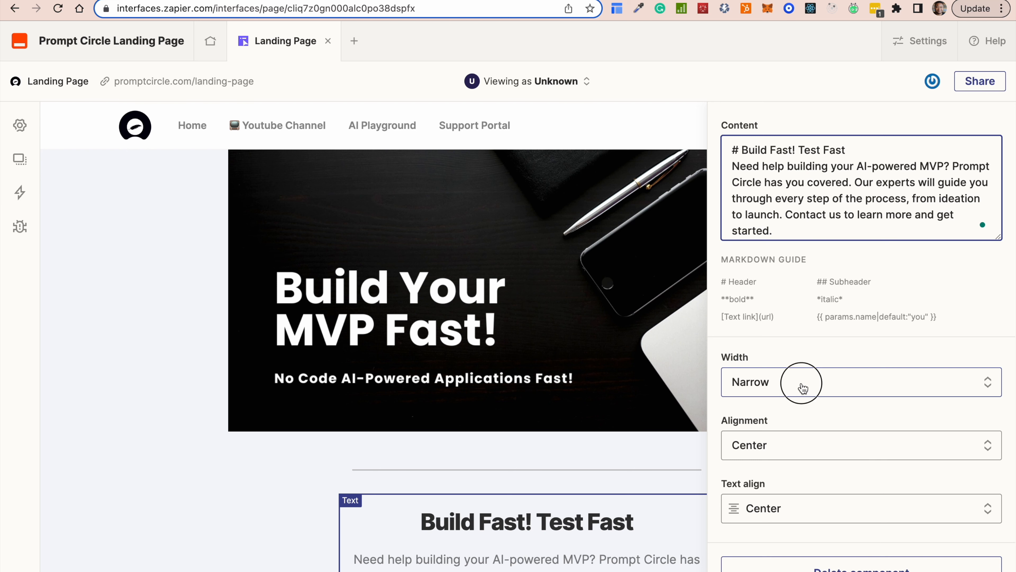
pyautogui.click(764, 476)
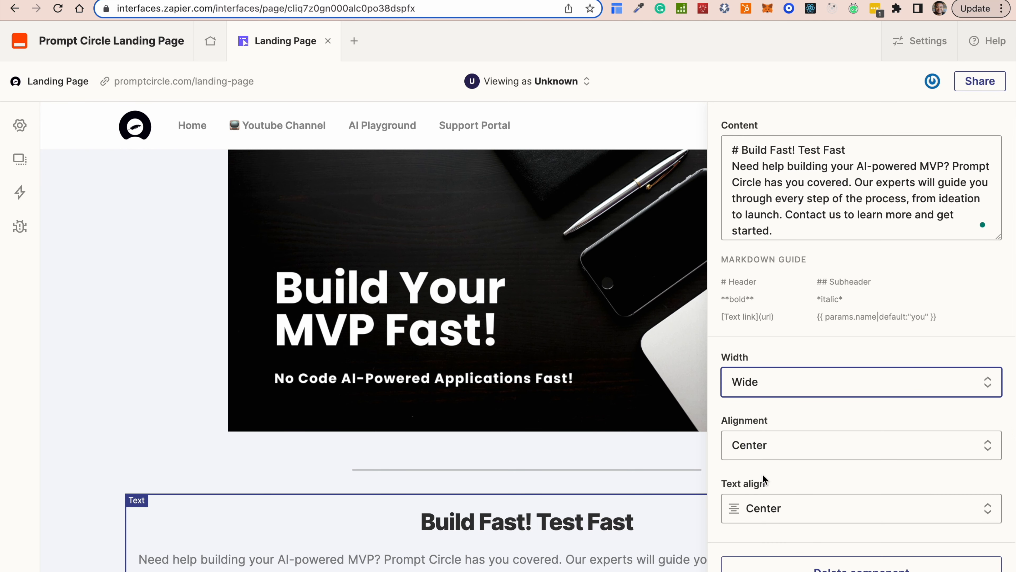
pyautogui.click(776, 383)
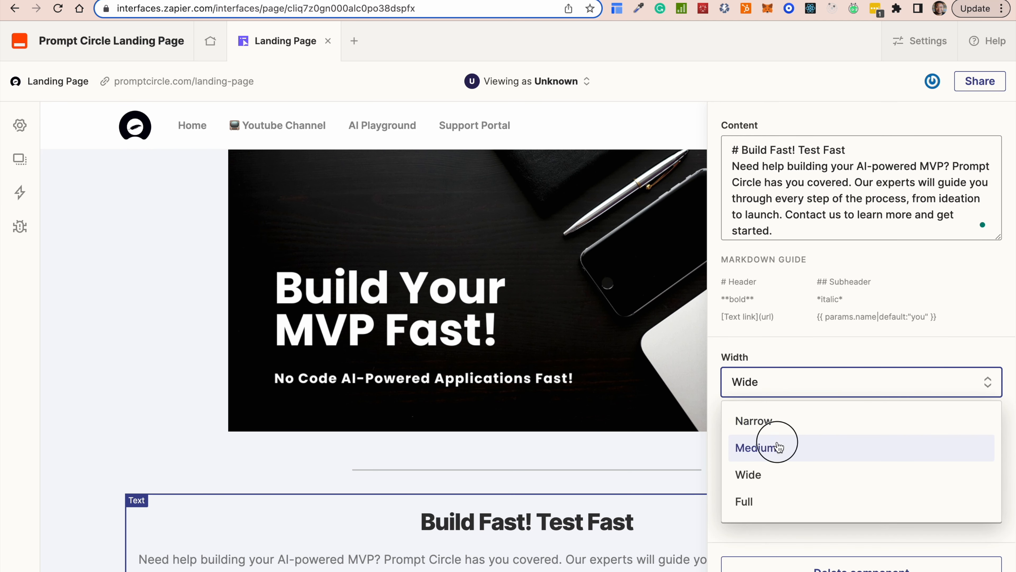
pyautogui.click(777, 448)
pyautogui.click(778, 385)
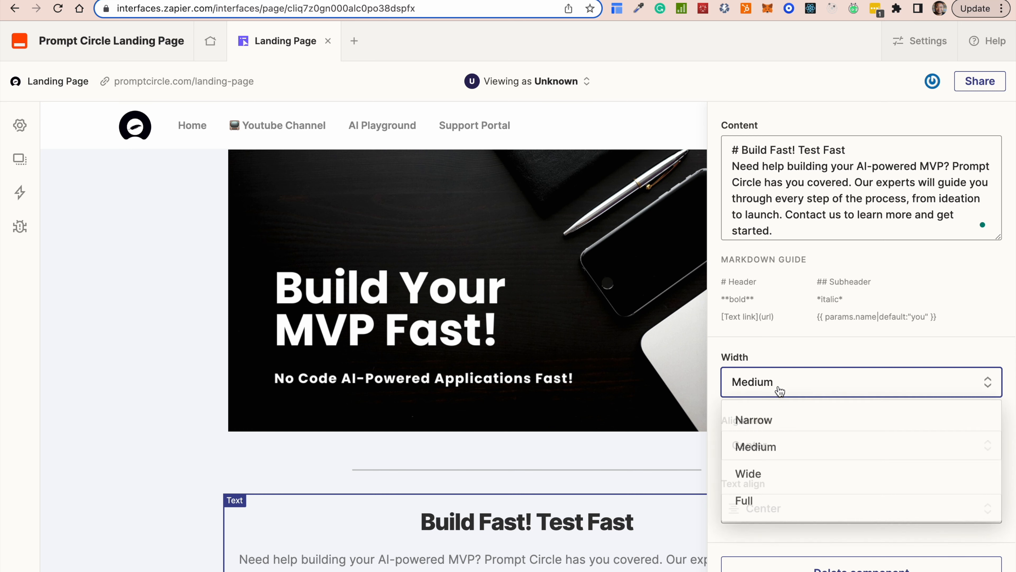
pyautogui.click(769, 418)
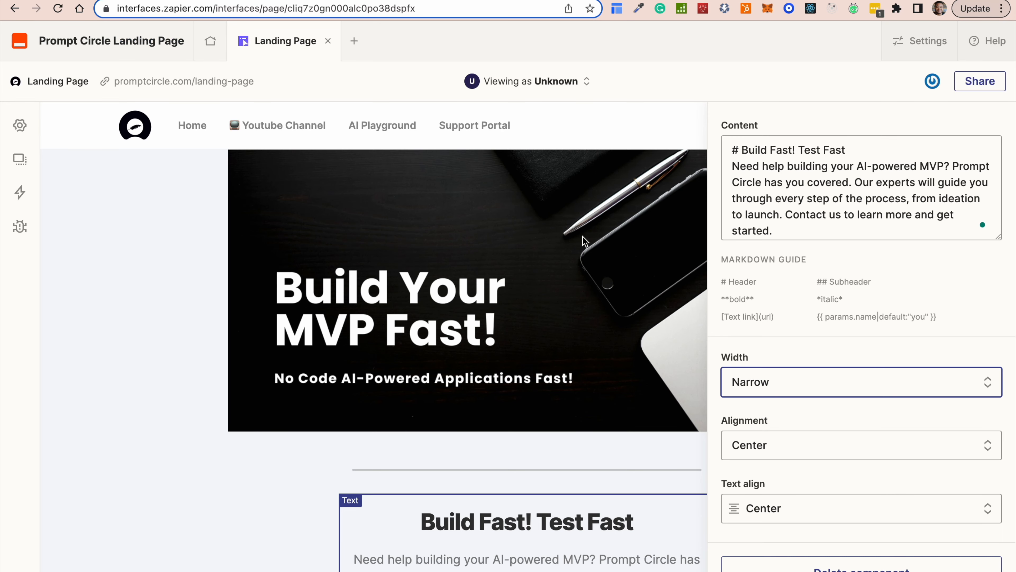
pyautogui.click(619, 456)
# Add a second Divider below the Build Fast text and set its width to Narrow.
pyautogui.scroll(-3, 742, 438)
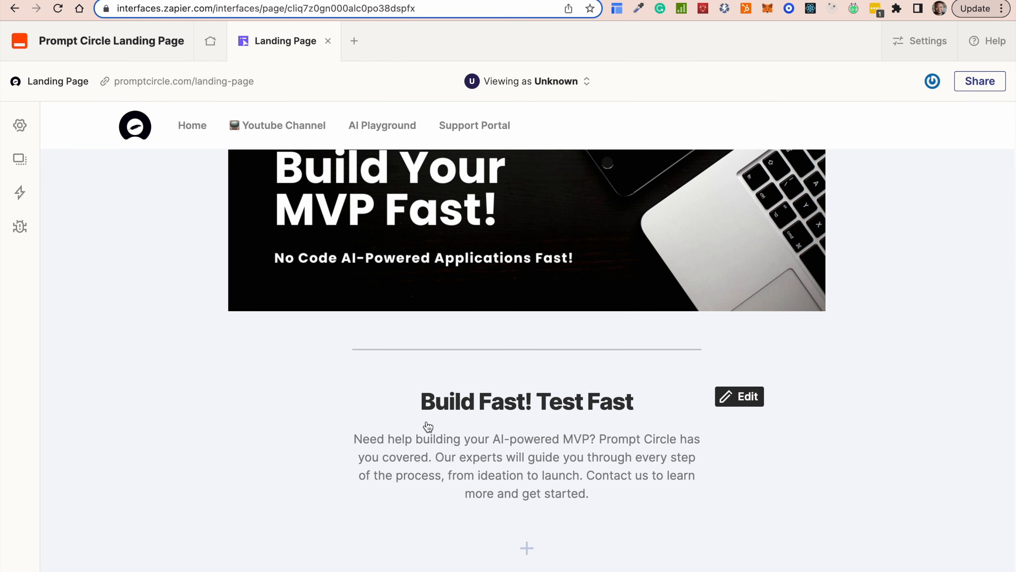
pyautogui.click(528, 549)
pyautogui.scroll(-15, 226, 428)
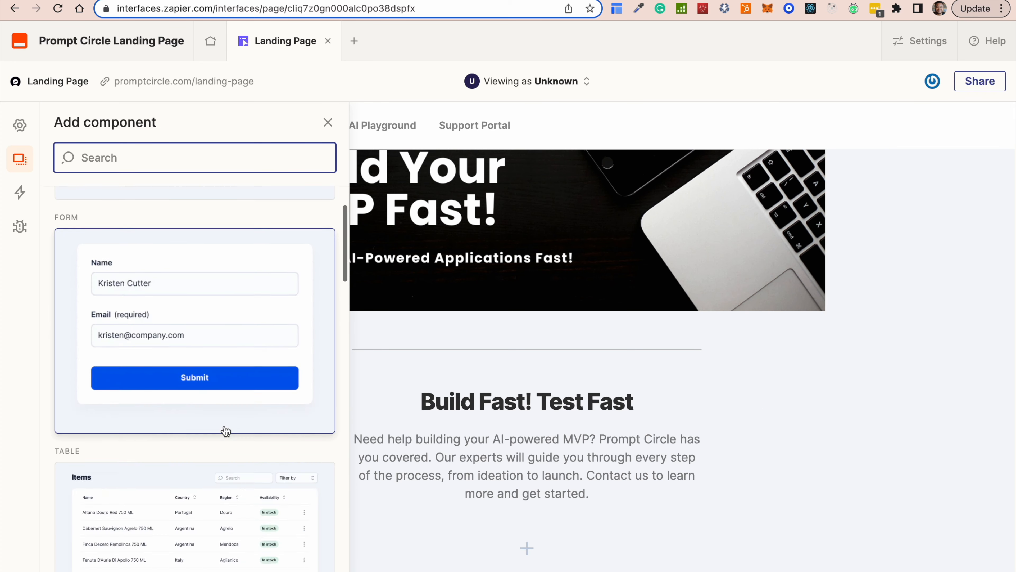
pyautogui.scroll(-5, 226, 430)
pyautogui.scroll(8, 224, 427)
pyautogui.click(137, 340)
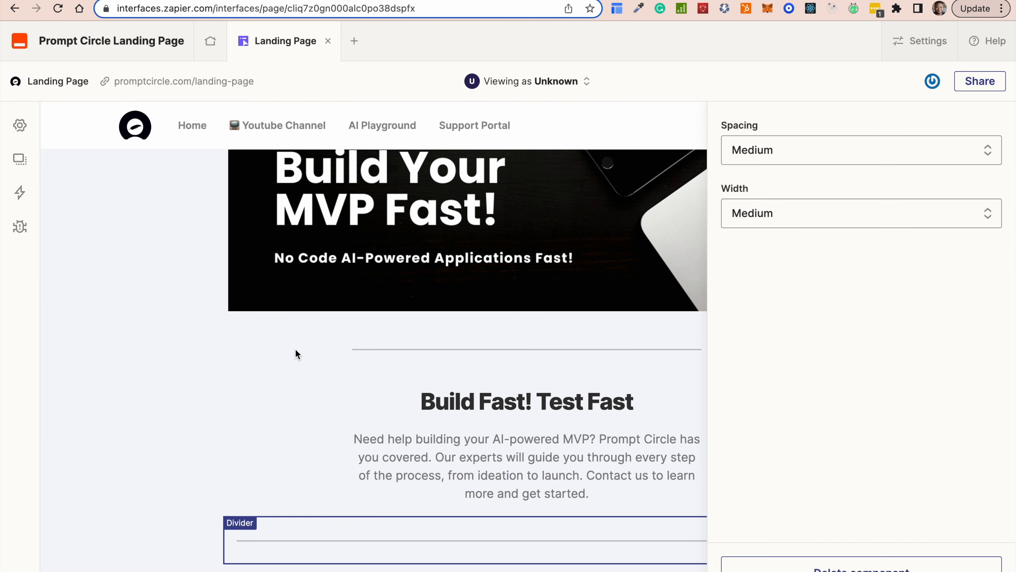
pyautogui.click(824, 214)
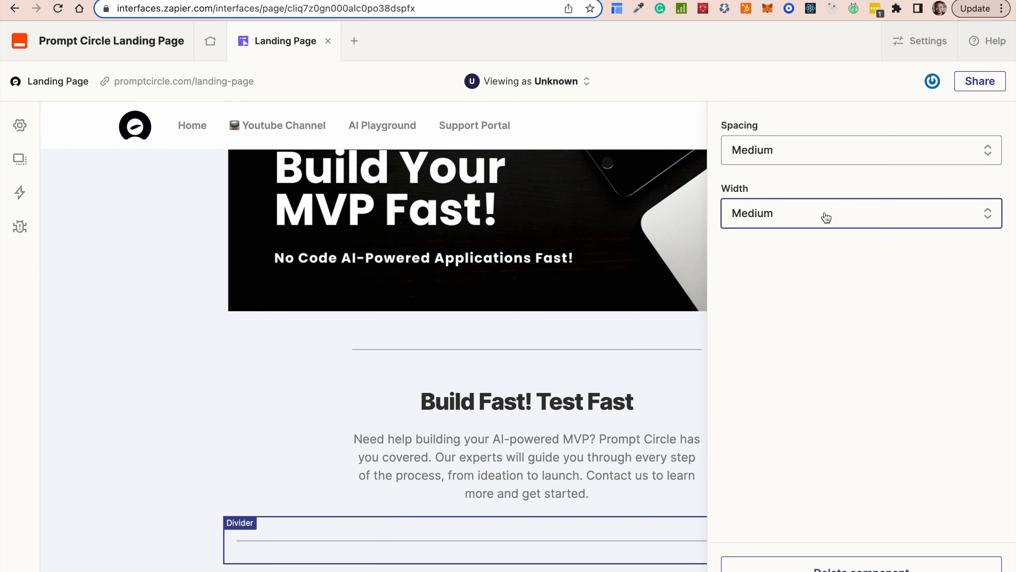
pyautogui.click(765, 255)
pyautogui.click(243, 388)
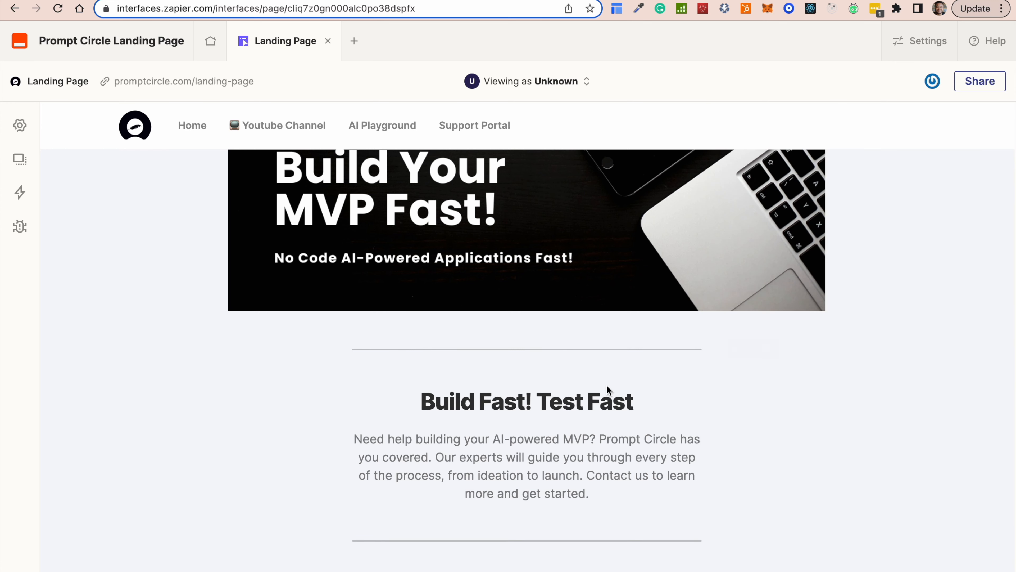
pyautogui.scroll(-2, 608, 390)
pyautogui.click(528, 545)
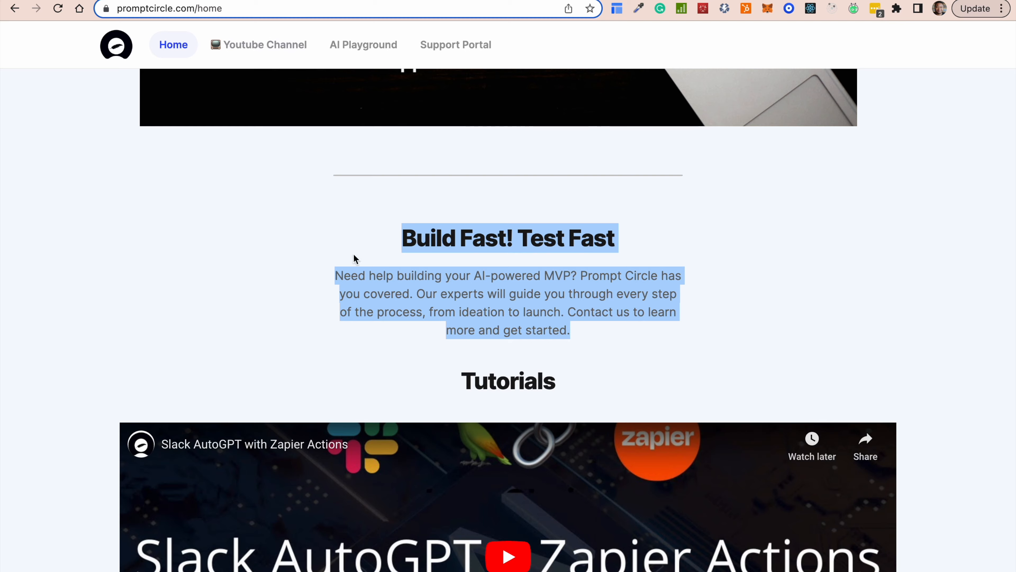
# Copy the Slack AutoGPT with Zapier Actions video's share link from YouTube's Share dialog.
pyautogui.scroll(-10, 352, 256)
pyautogui.scroll(6, 363, 340)
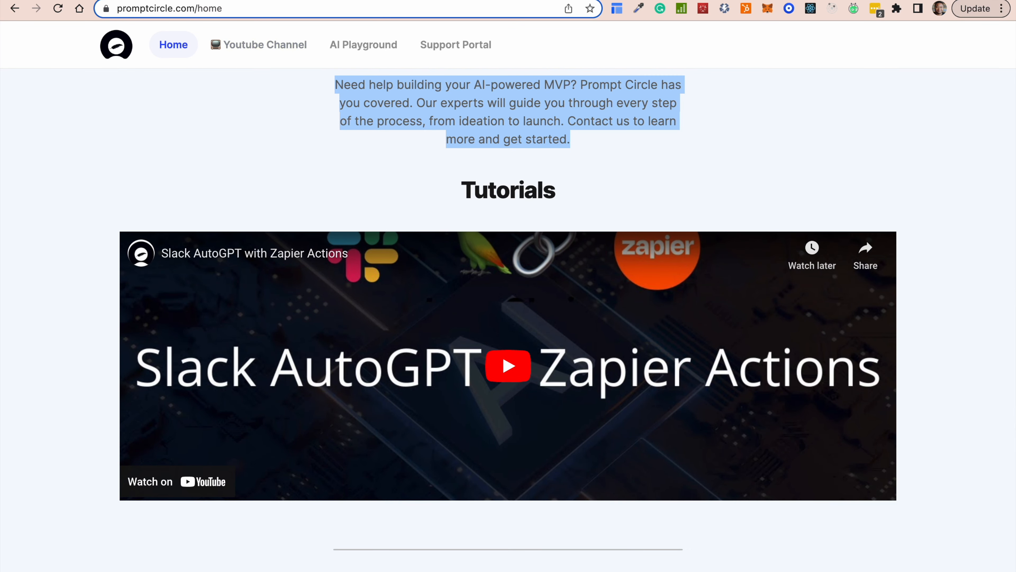
pyautogui.click(864, 250)
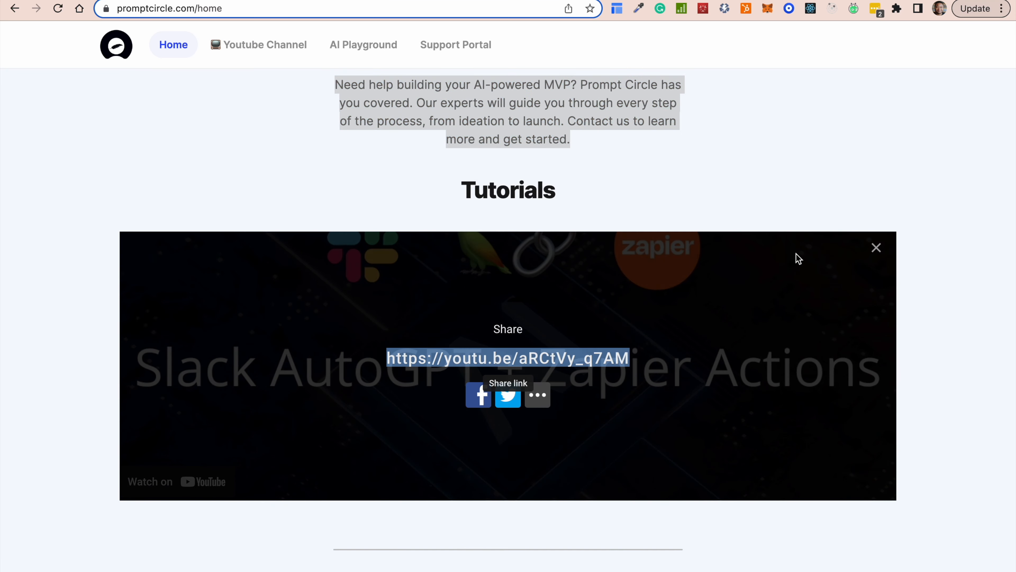
pyautogui.rightClick(532, 363)
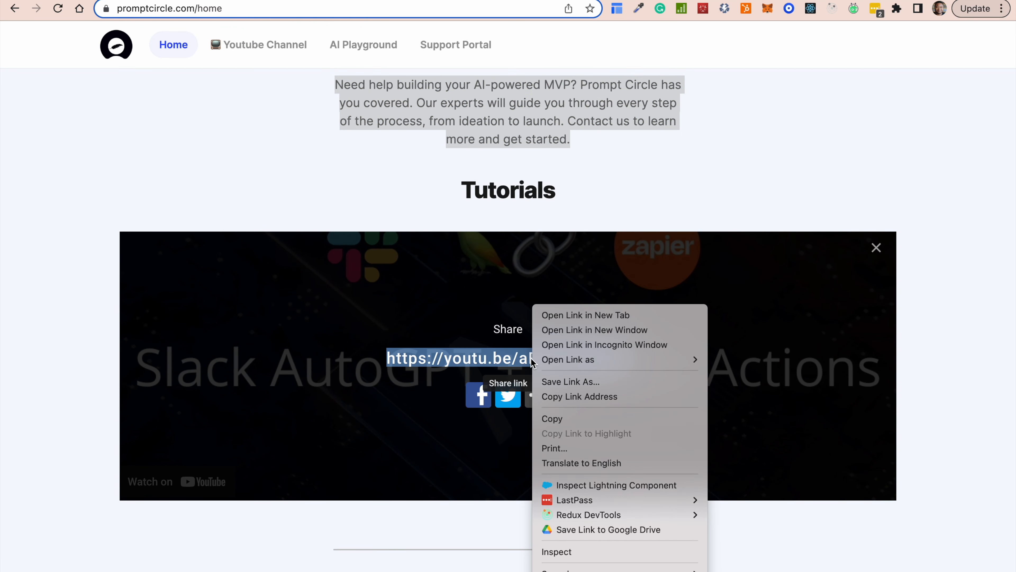
pyautogui.click(590, 395)
# Return to the Landing Page editor with the component list open after the second divider.
pyautogui.click(180, 6)
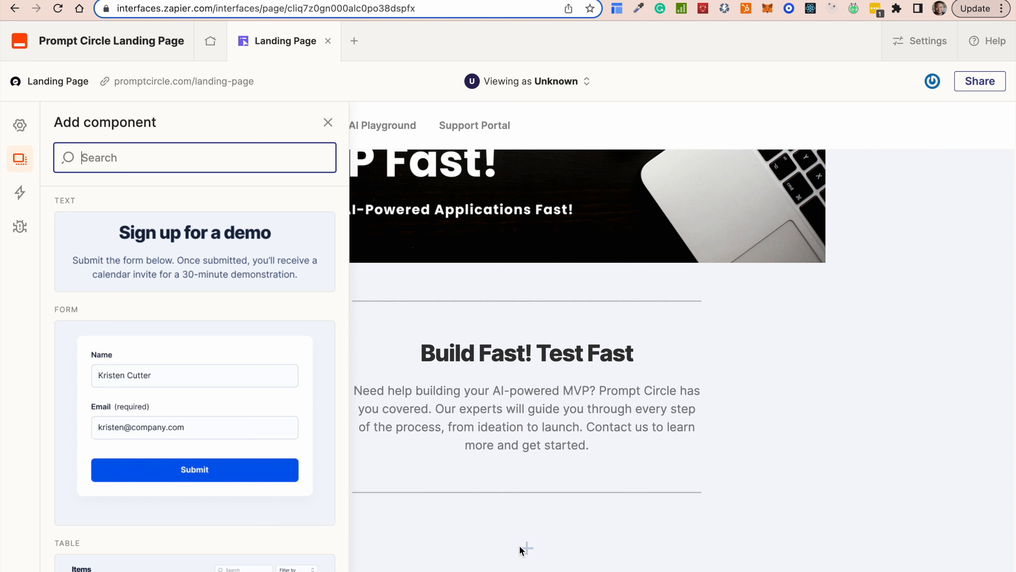
pyautogui.click(528, 547)
pyautogui.click(534, 549)
# Add a Text block below the second divider whose heading reads Tutorials.
pyautogui.scroll(-5, 204, 426)
pyautogui.scroll(5, 224, 241)
pyautogui.click(261, 265)
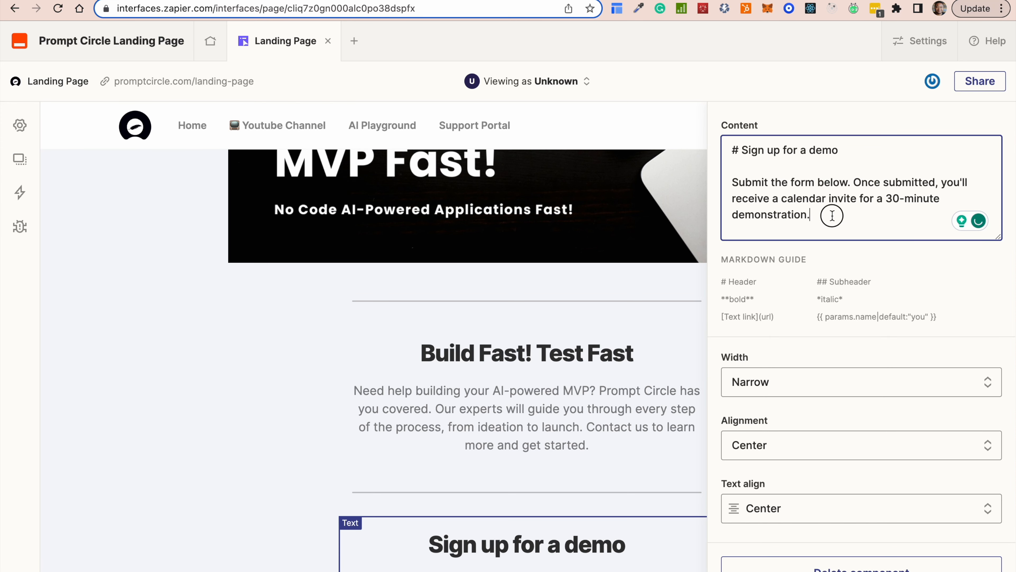
pyautogui.moveTo(812, 216); pyautogui.dragTo(742, 148)
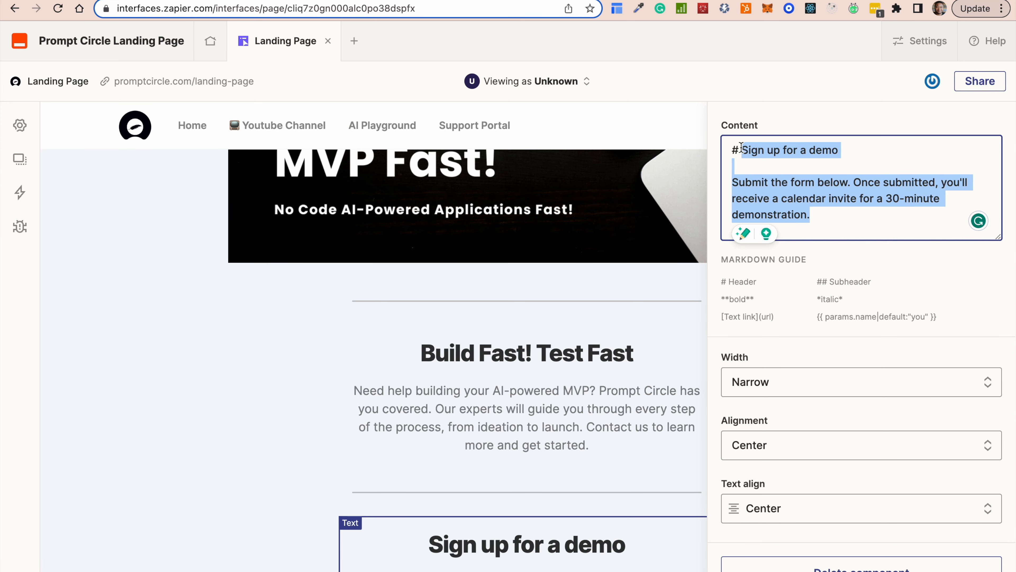
pyautogui.write('Tuto')
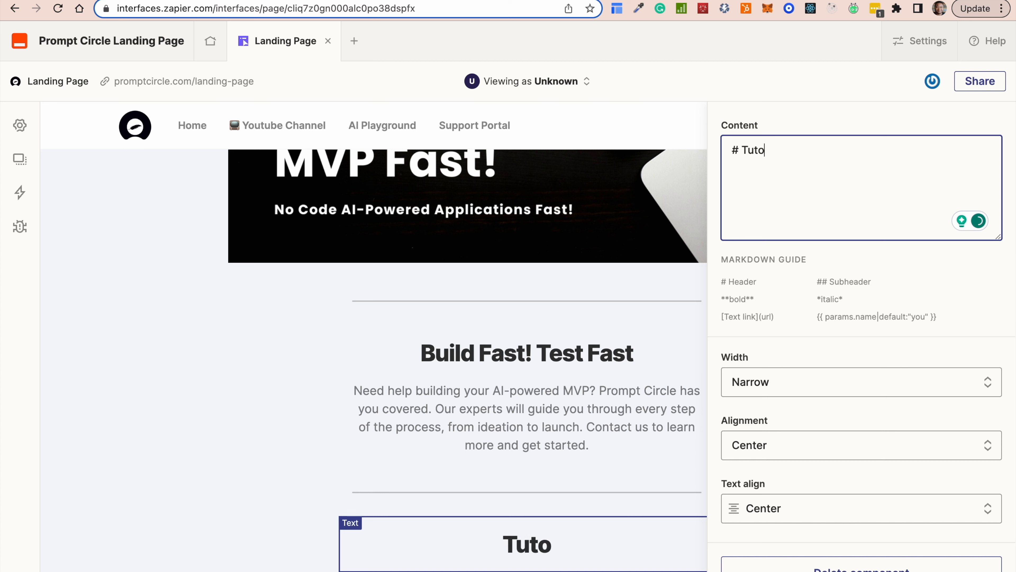
pyautogui.write('rial')
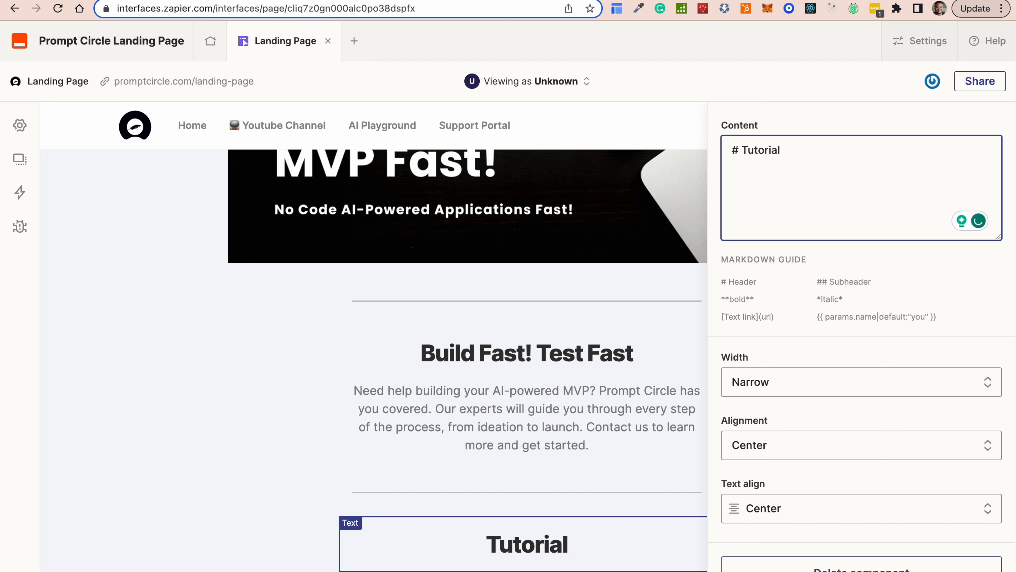
pyautogui.write('s')
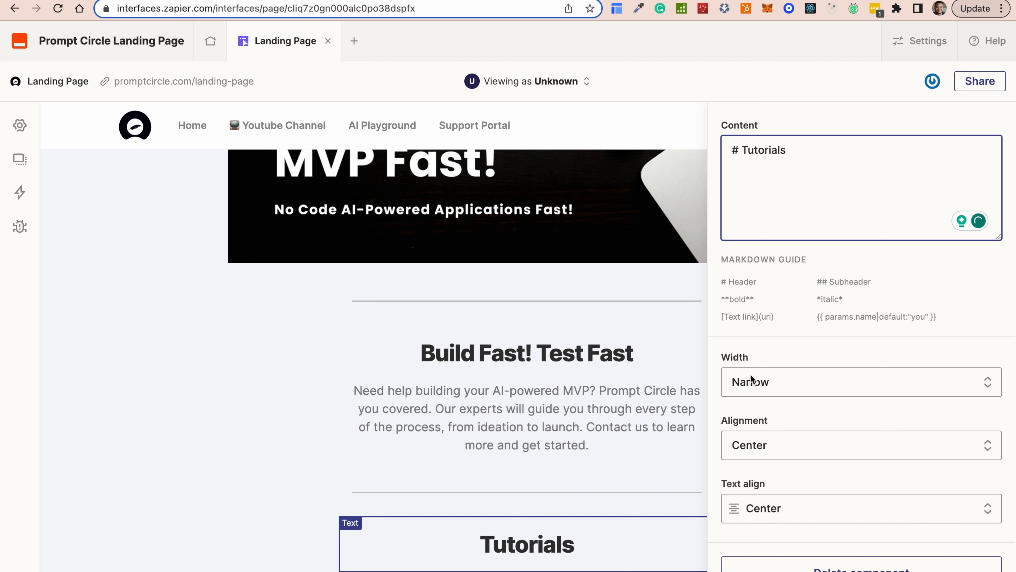
pyautogui.click(141, 399)
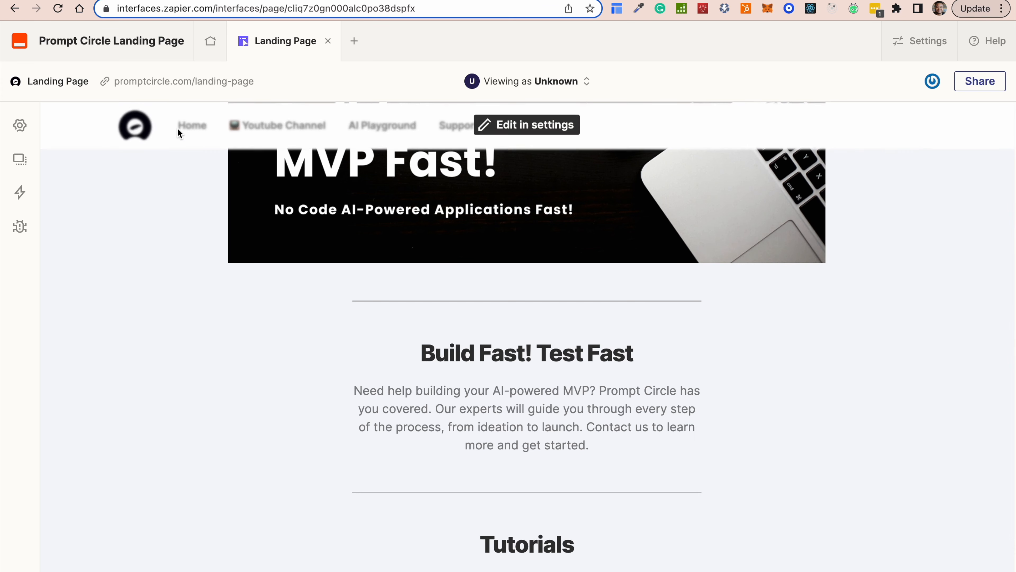
pyautogui.scroll(-2, 435, 513)
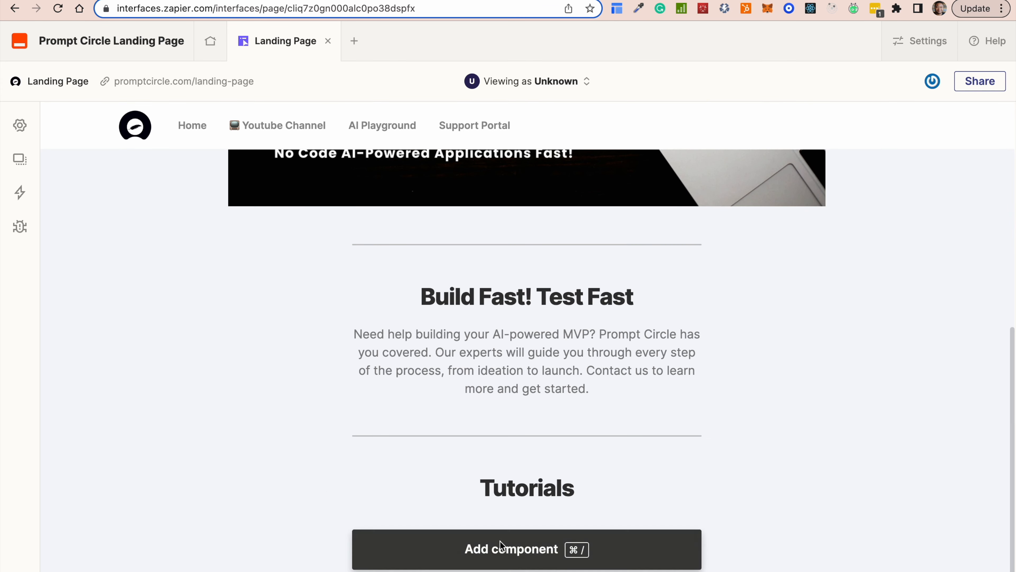
# Add a Video Media block under Tutorials with the pasted Slack AutoGPT YouTube link.
pyautogui.click(500, 541)
pyautogui.scroll(-15, 218, 430)
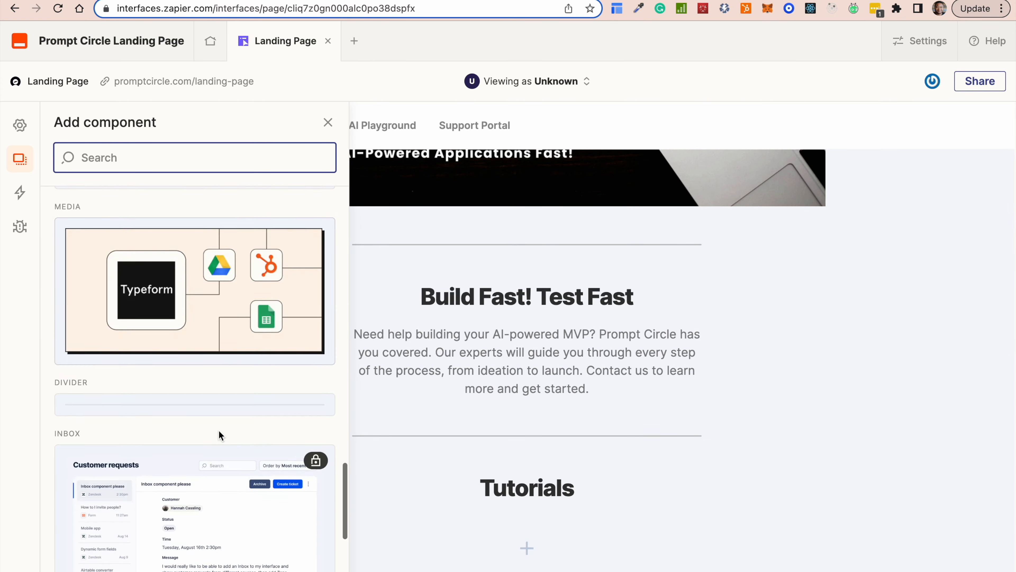
pyautogui.scroll(5, 219, 432)
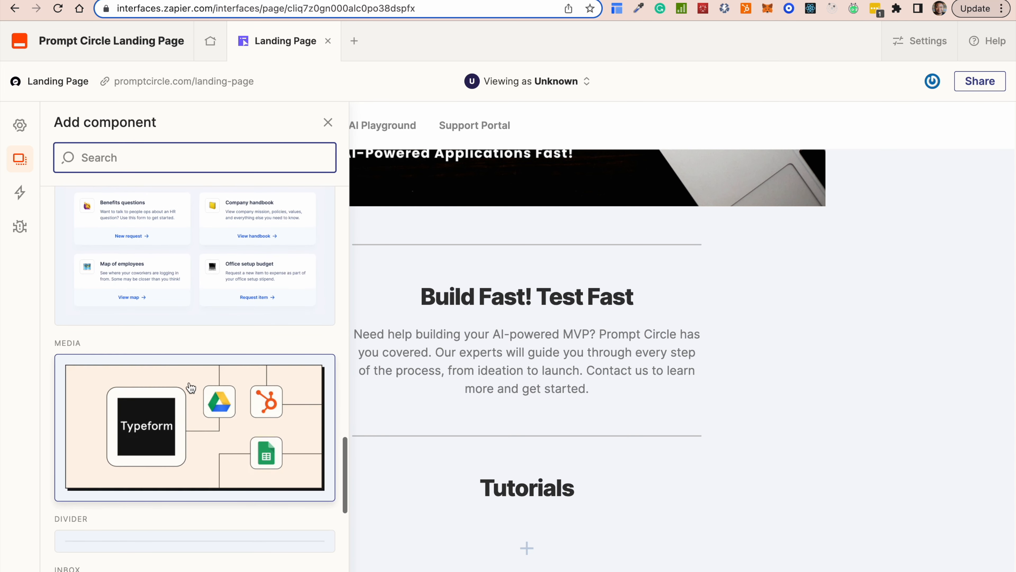
pyautogui.click(190, 385)
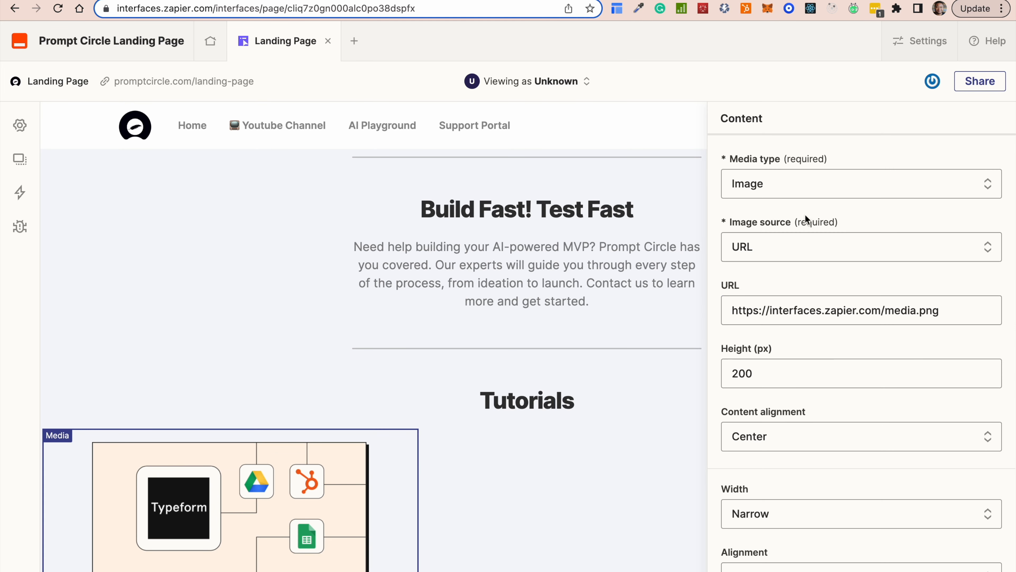
pyautogui.click(799, 185)
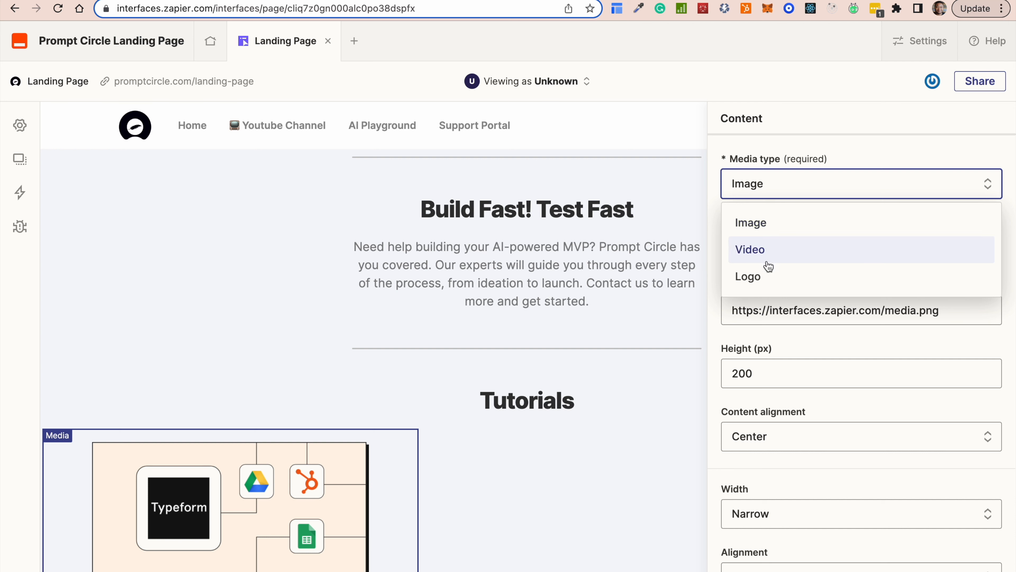
pyautogui.click(764, 251)
pyautogui.click(768, 251)
pyautogui.write('https://youtu.be/aRCtVy_q7AM')
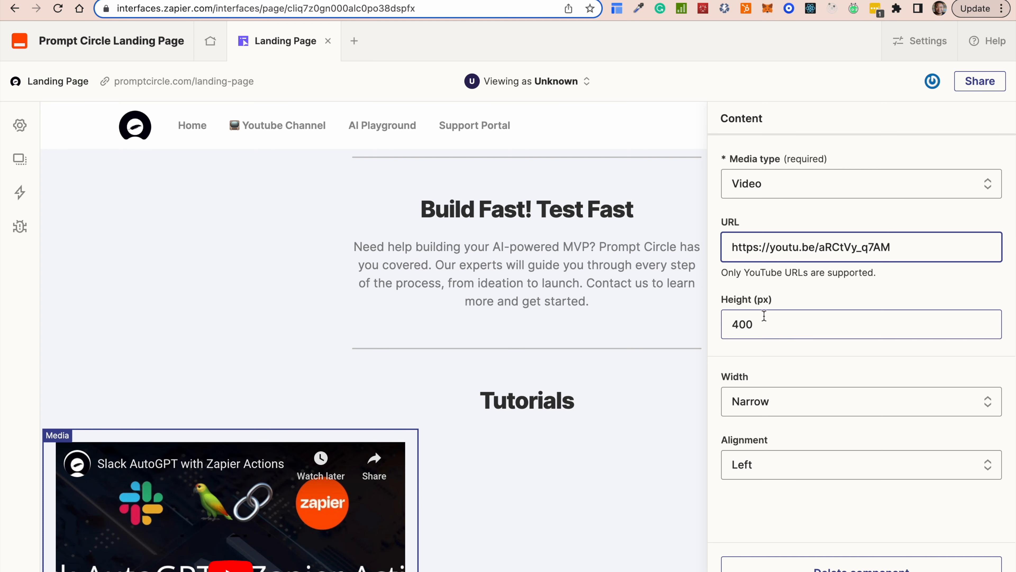
# Size the video to 450 px high and Medium width, centred on the page.
pyautogui.doubleClick(765, 320)
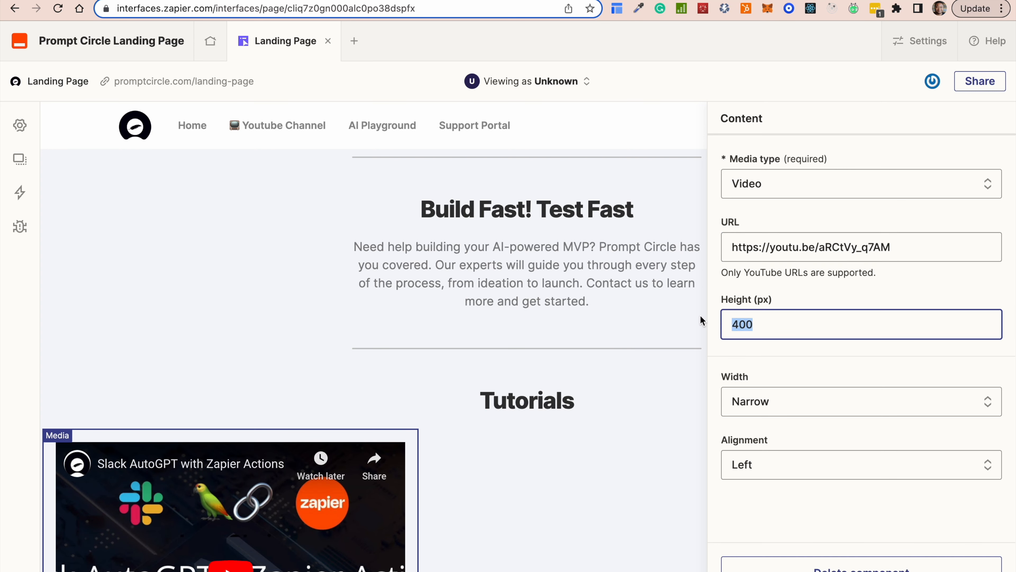
pyautogui.write('450')
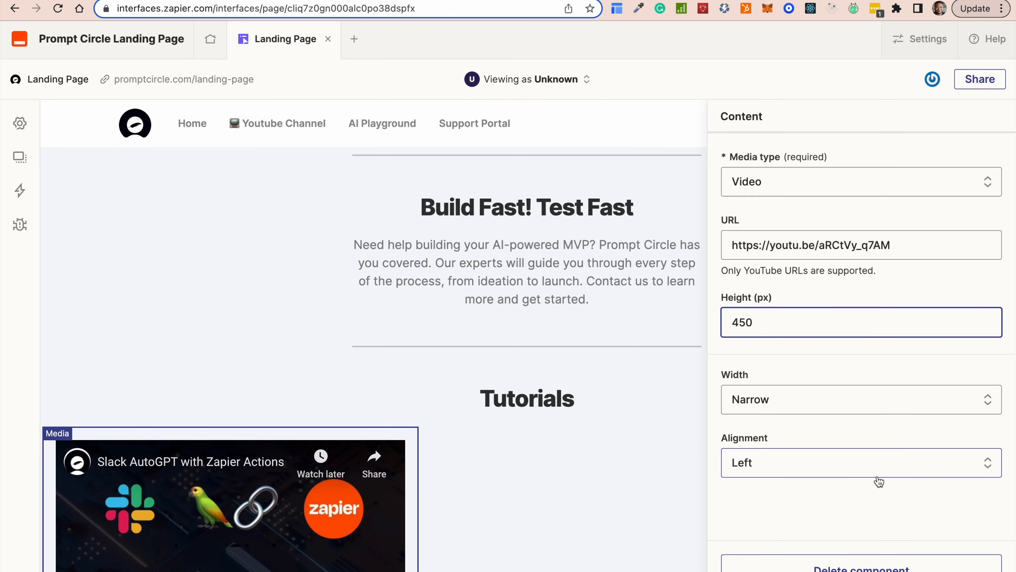
pyautogui.click(812, 405)
pyautogui.click(799, 467)
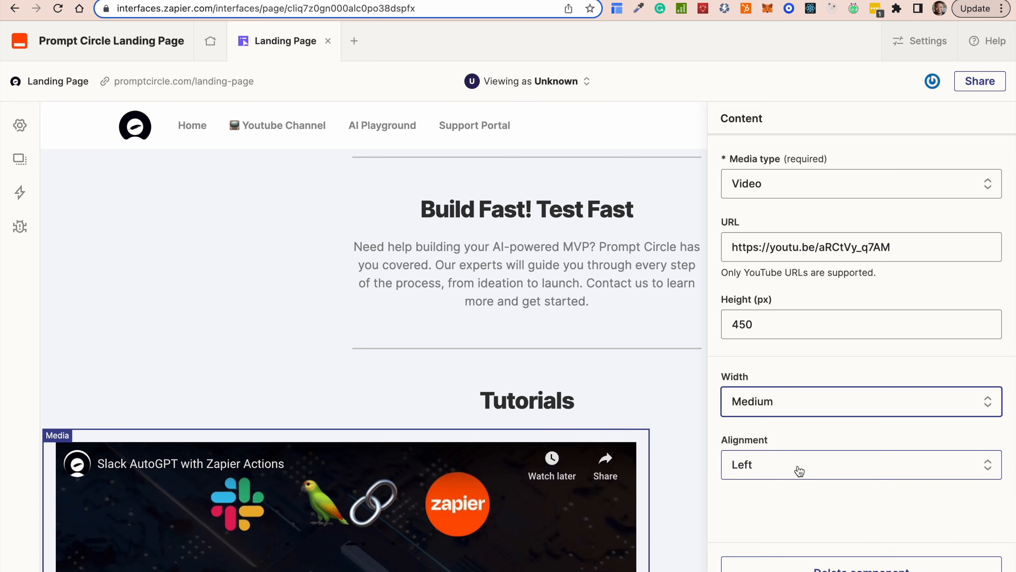
pyautogui.click(789, 469)
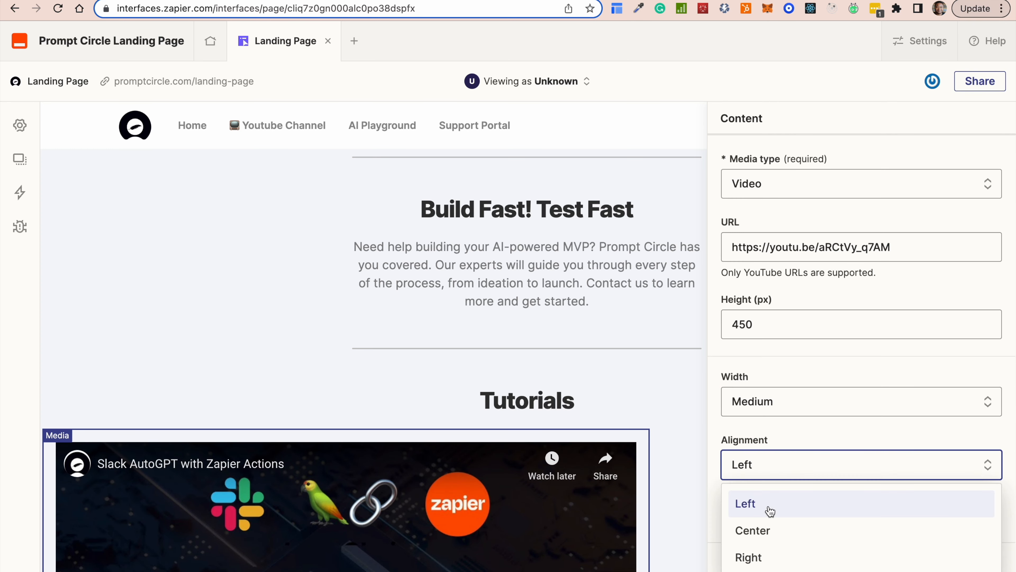
pyautogui.click(766, 533)
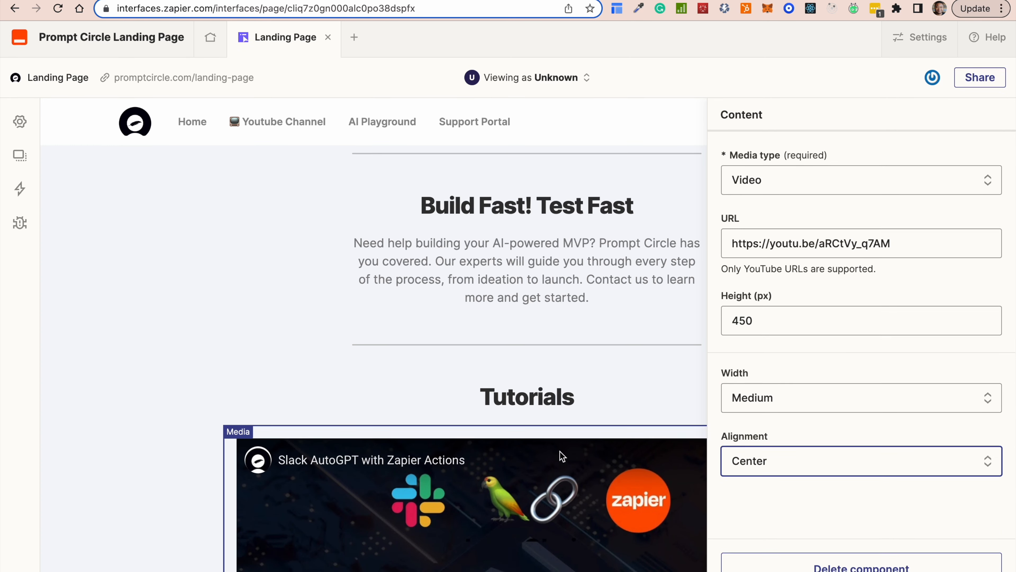
pyautogui.click(617, 386)
pyautogui.scroll(-5, 652, 428)
# Add a divider with Narrow width below the Tutorials video.
pyautogui.scroll(5, 653, 433)
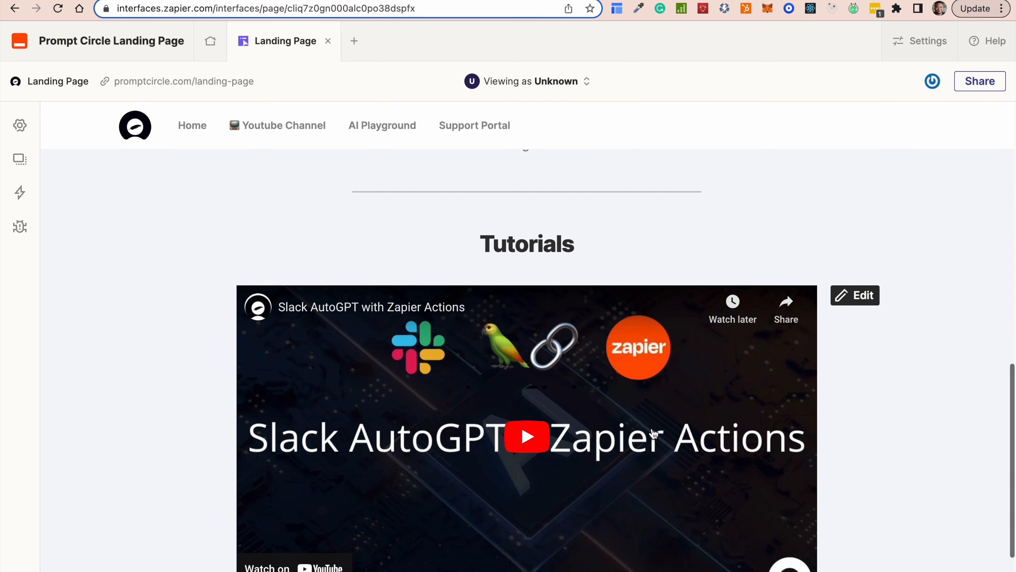
pyautogui.scroll(-5, 654, 431)
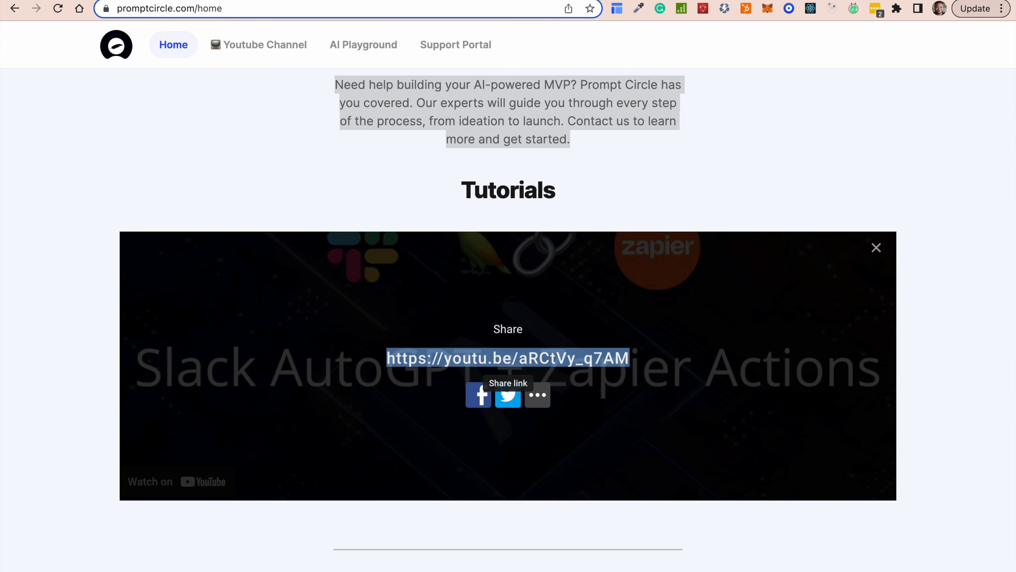
pyautogui.scroll(-1, 463, 266)
pyautogui.scroll(-10, 606, 386)
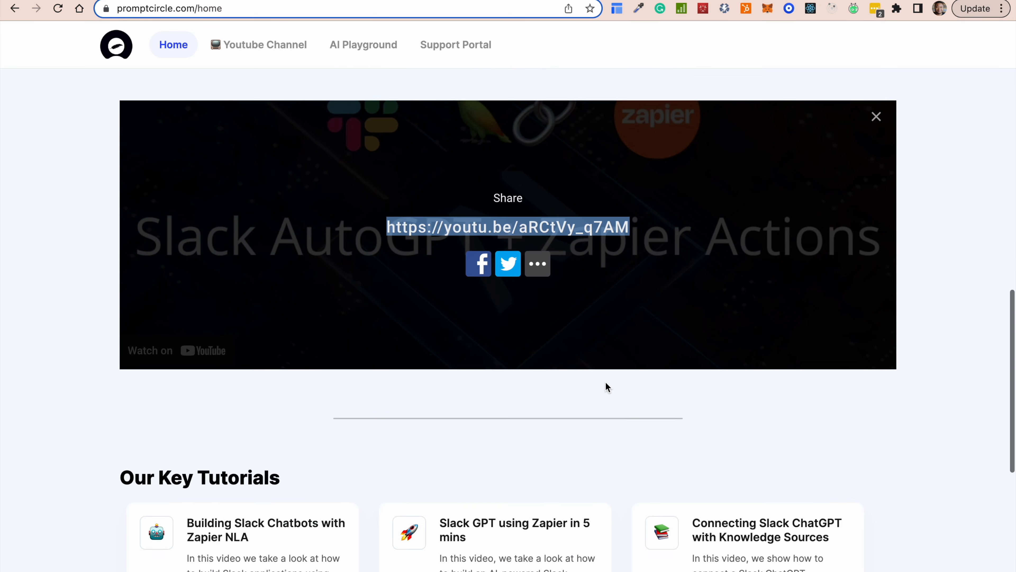
pyautogui.scroll(-1, 606, 386)
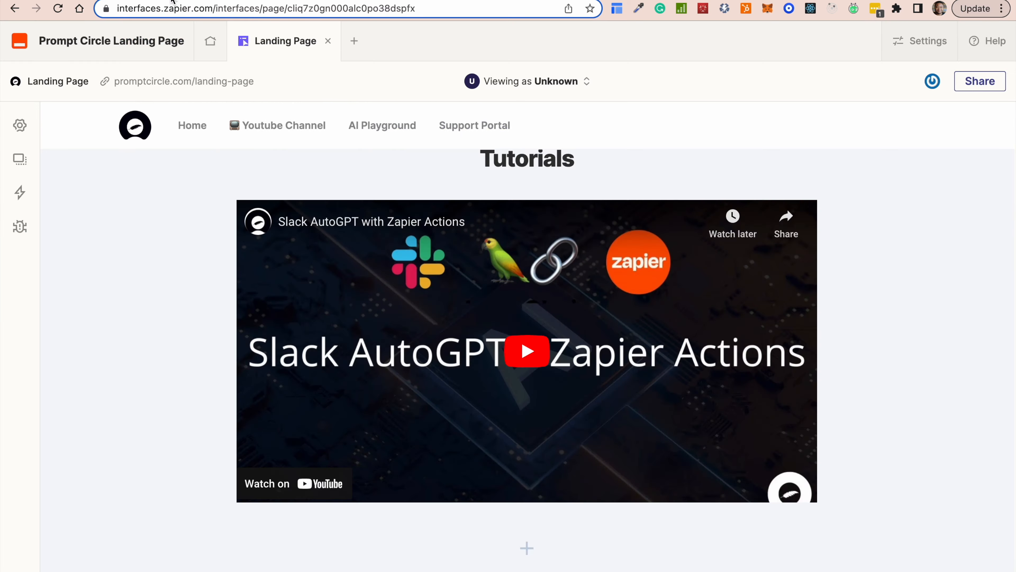
pyautogui.click(503, 541)
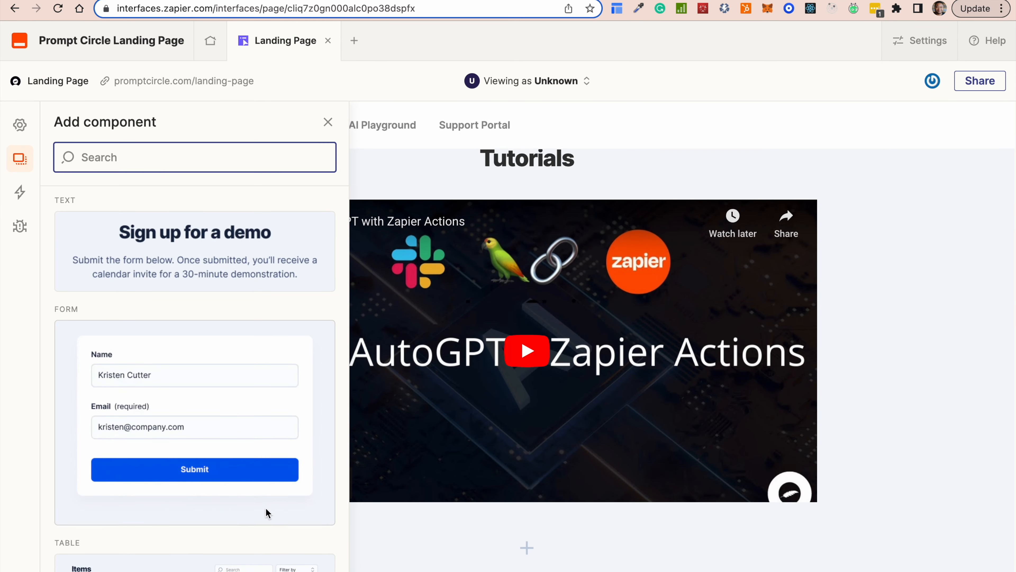
pyautogui.scroll(-8, 235, 511)
pyautogui.scroll(-15, 236, 511)
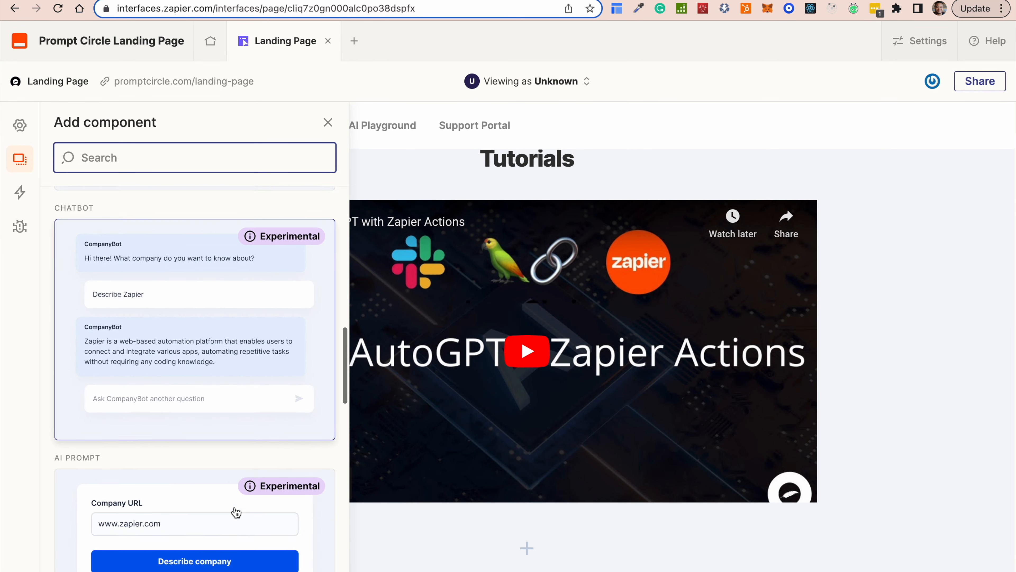
pyautogui.scroll(-3, 236, 512)
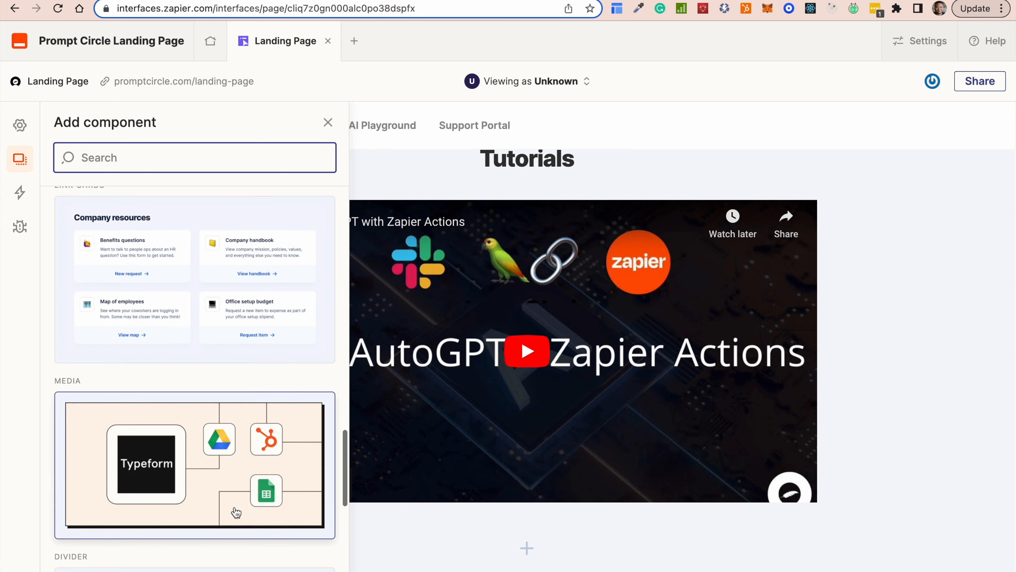
pyautogui.click(136, 562)
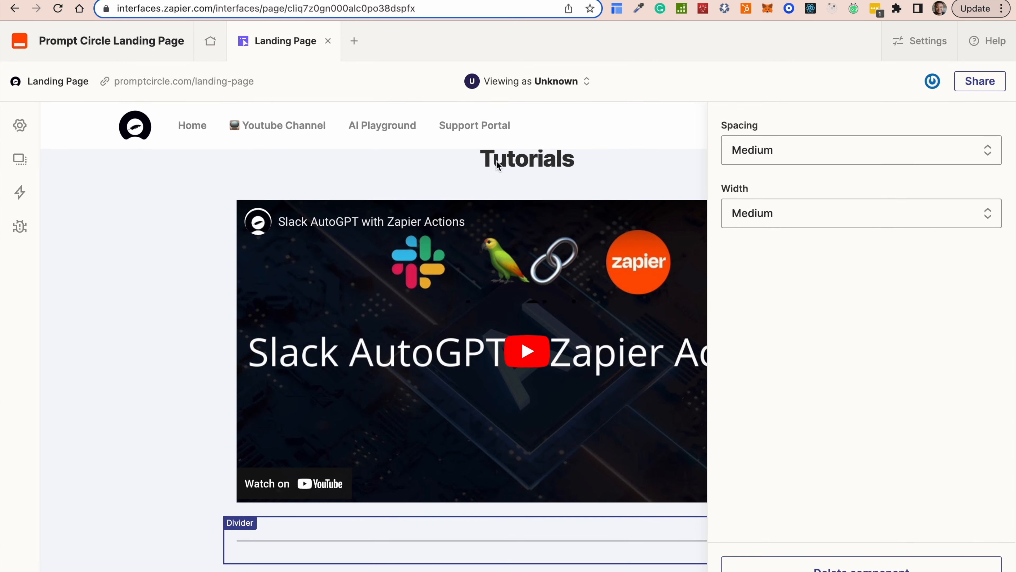
pyautogui.click(845, 222)
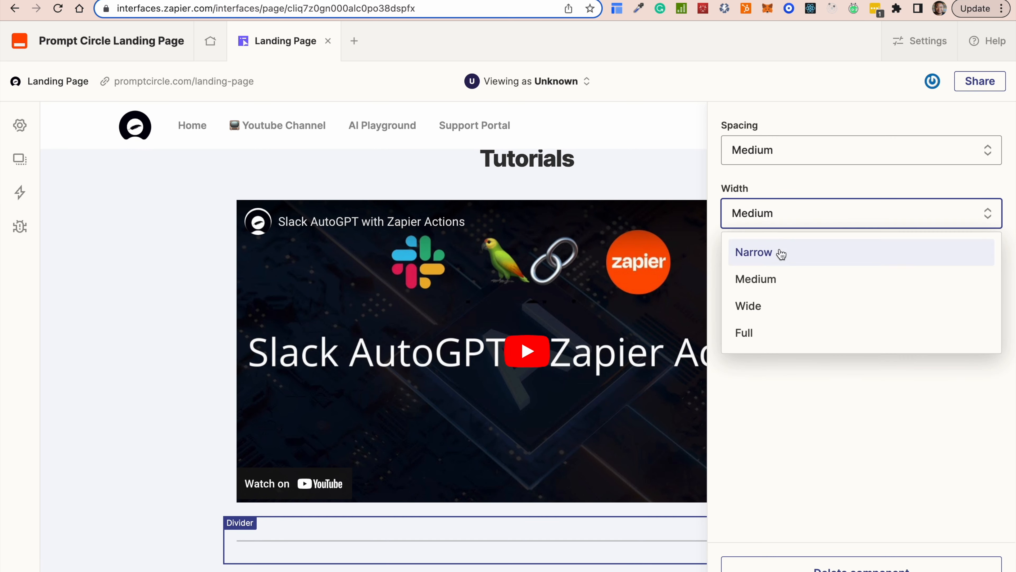
pyautogui.click(776, 264)
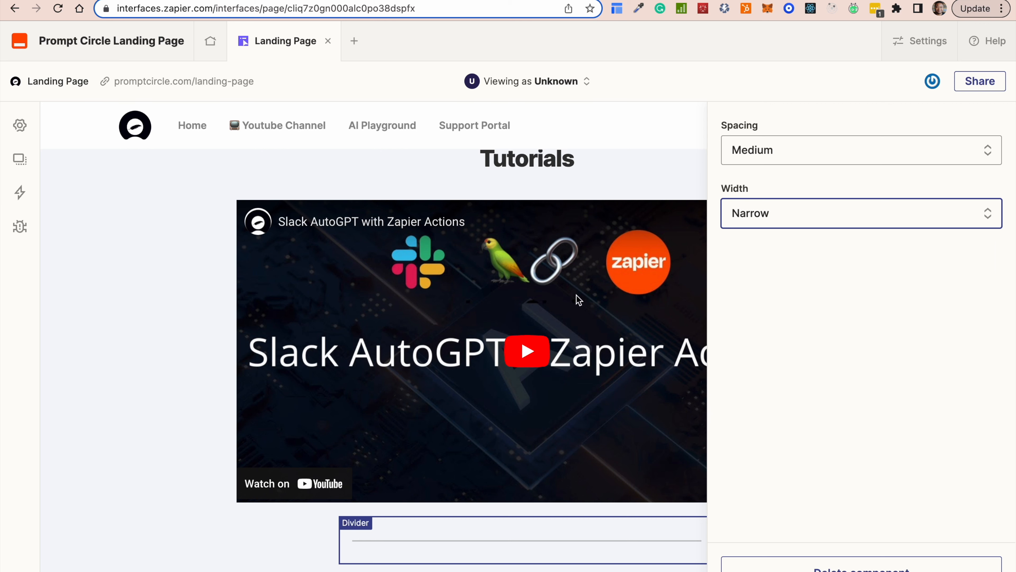
pyautogui.click(210, 510)
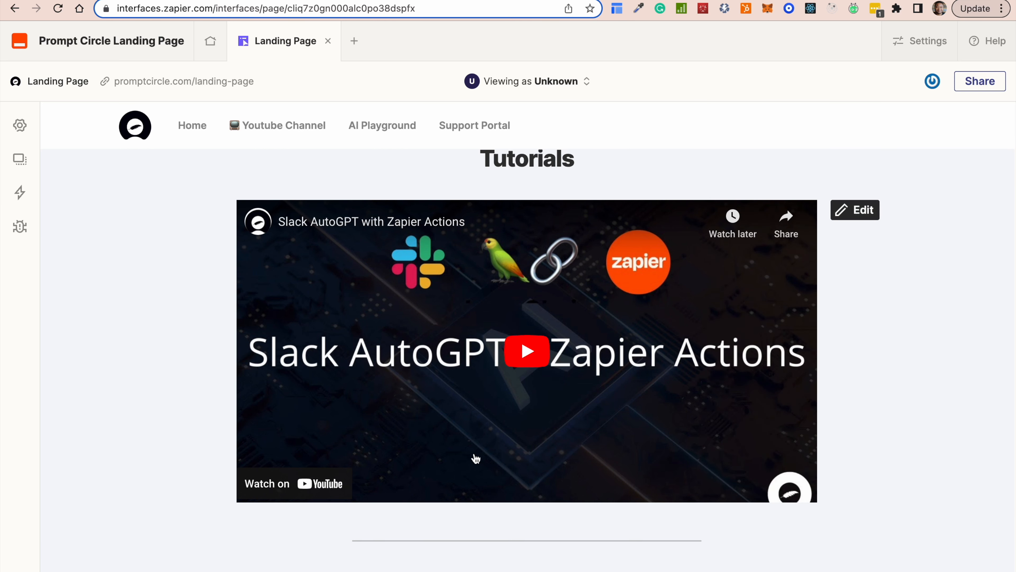
# Switch to the promptcircle.com/home page and scroll to its Our Key Tutorials section.
pyautogui.click(79, 6)
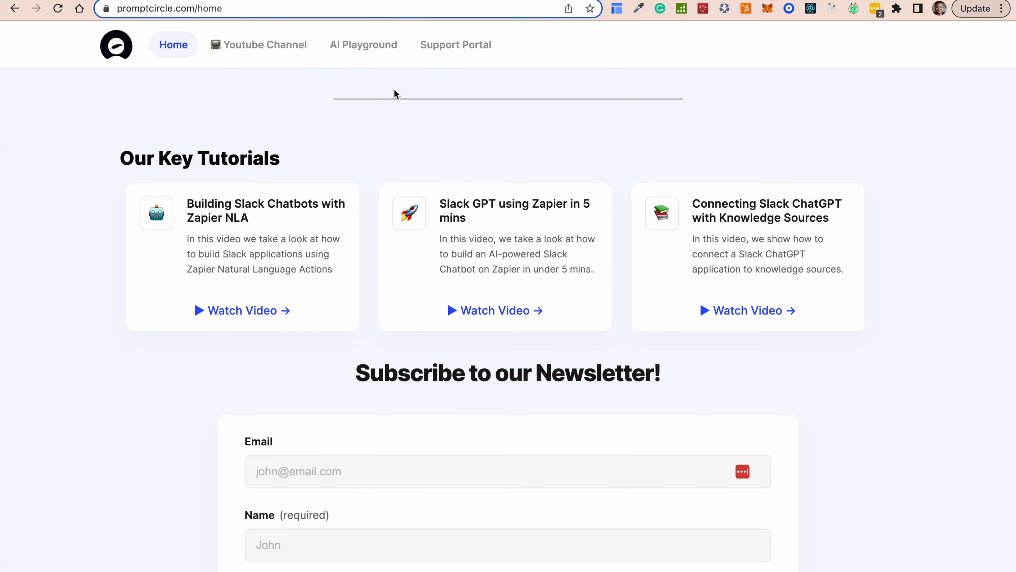
pyautogui.scroll(-3, 524, 381)
pyautogui.scroll(3, 525, 383)
pyautogui.scroll(-3, 524, 386)
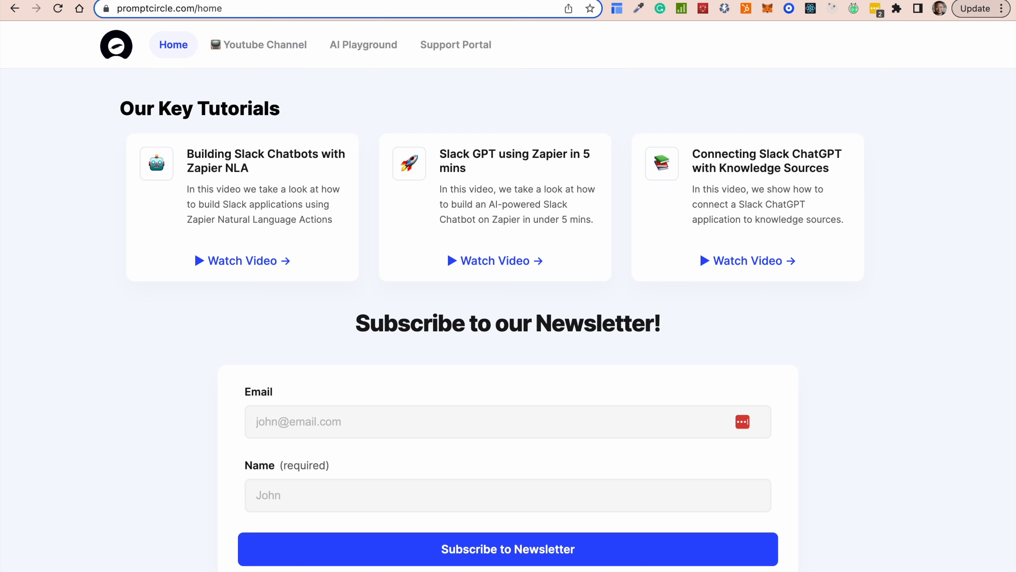
# Insert a Link cards component below the divider in the Landing Page editor.
pyautogui.click(160, 0)
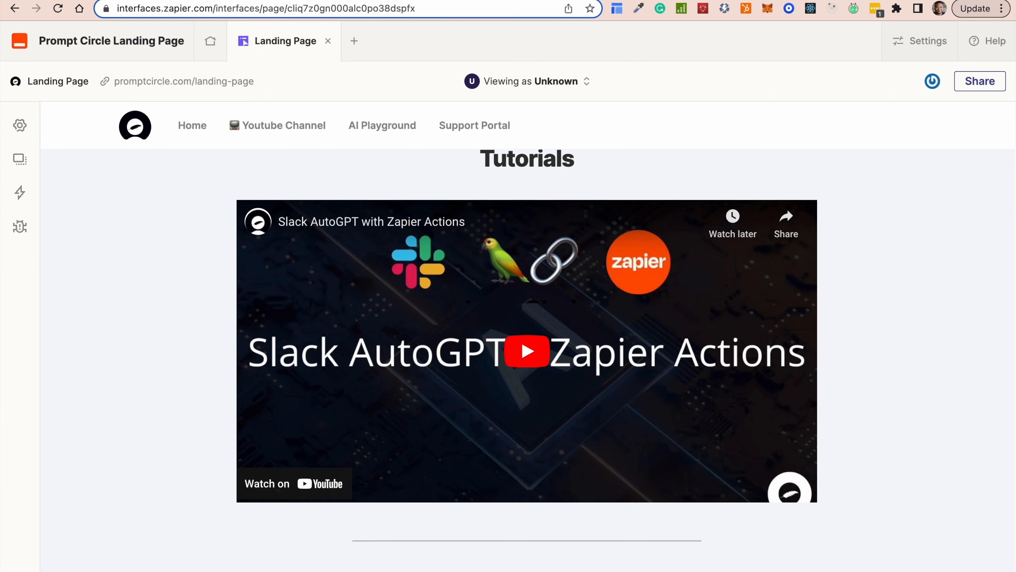
pyautogui.scroll(-2, 402, 328)
pyautogui.click(523, 552)
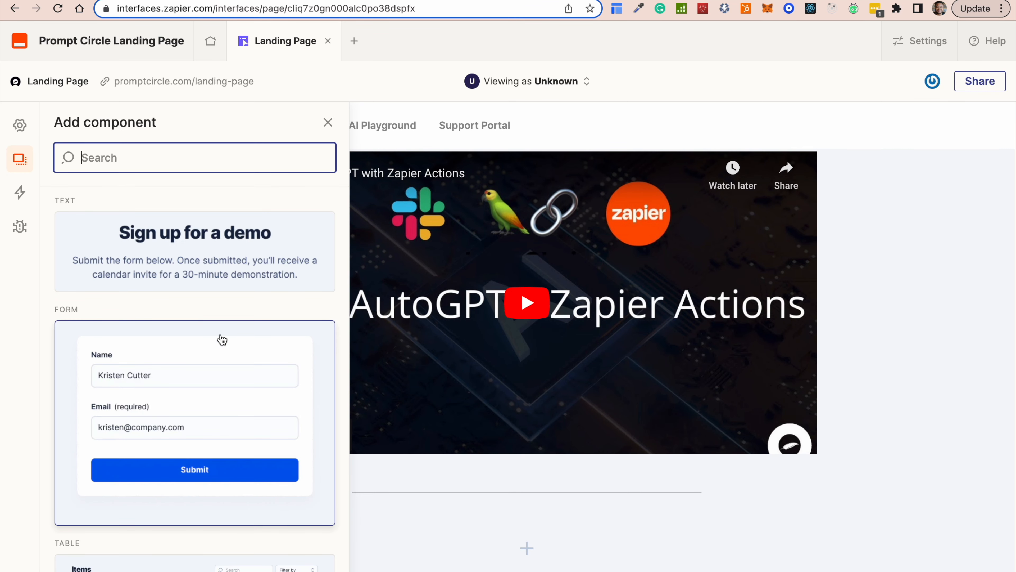
pyautogui.scroll(-7, 200, 492)
pyautogui.scroll(-10, 200, 491)
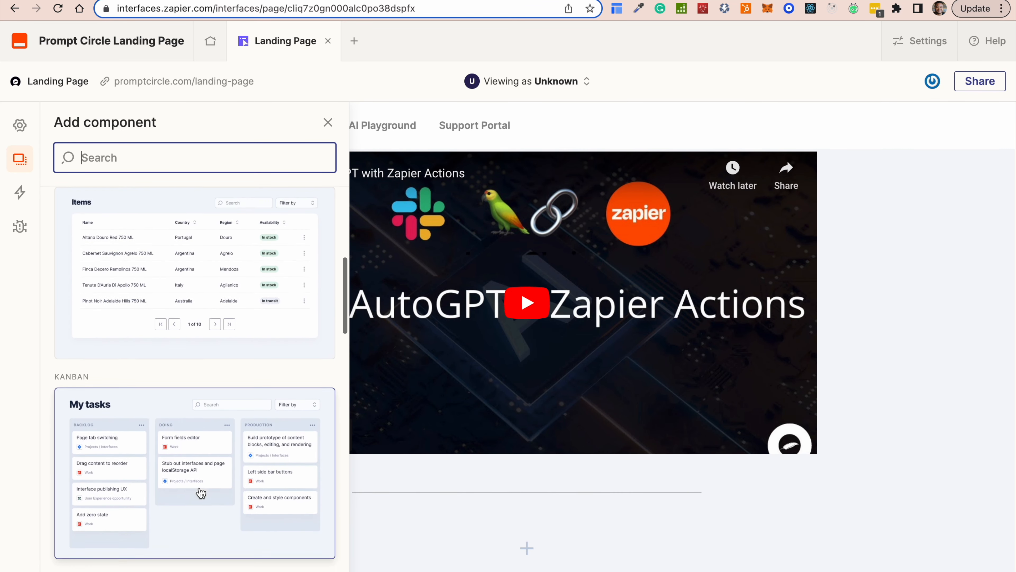
pyautogui.scroll(-5, 200, 491)
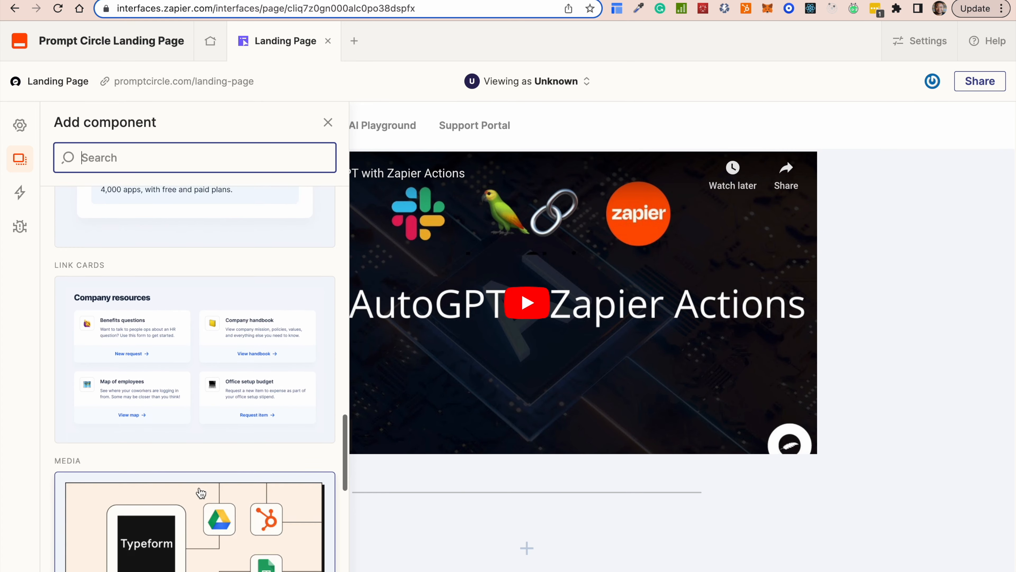
pyautogui.click(196, 320)
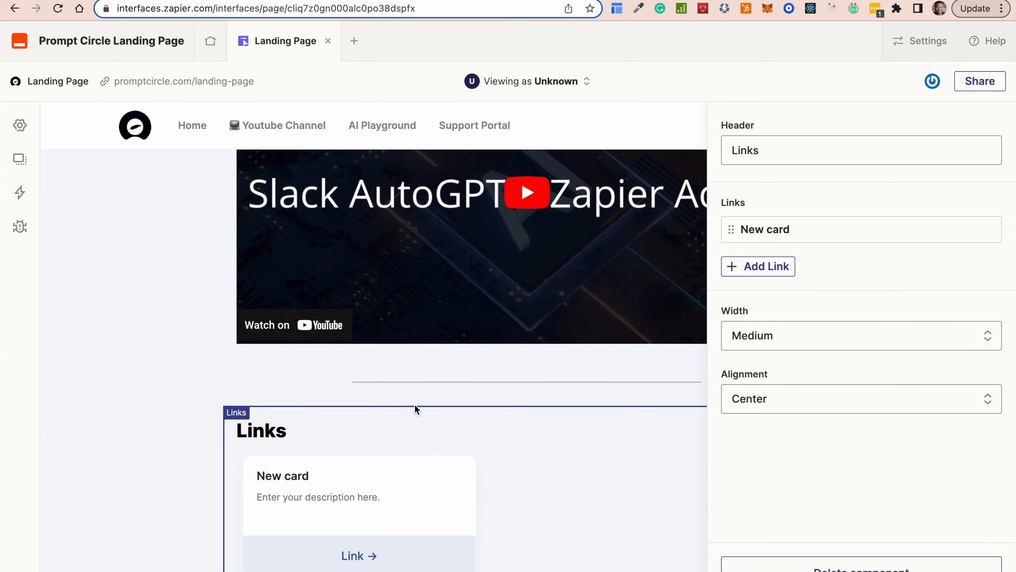
# Replace the Links header with 'Our Key Tutorials', copied from promptcircle.com.
pyautogui.doubleClick(772, 153)
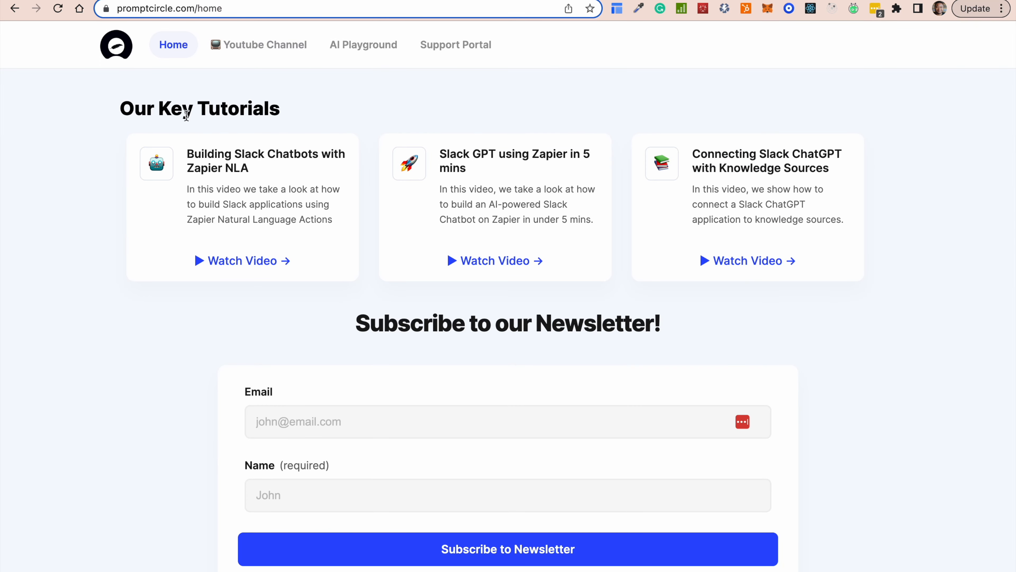
pyautogui.tripleClick(161, 108)
pyautogui.press('super+c')
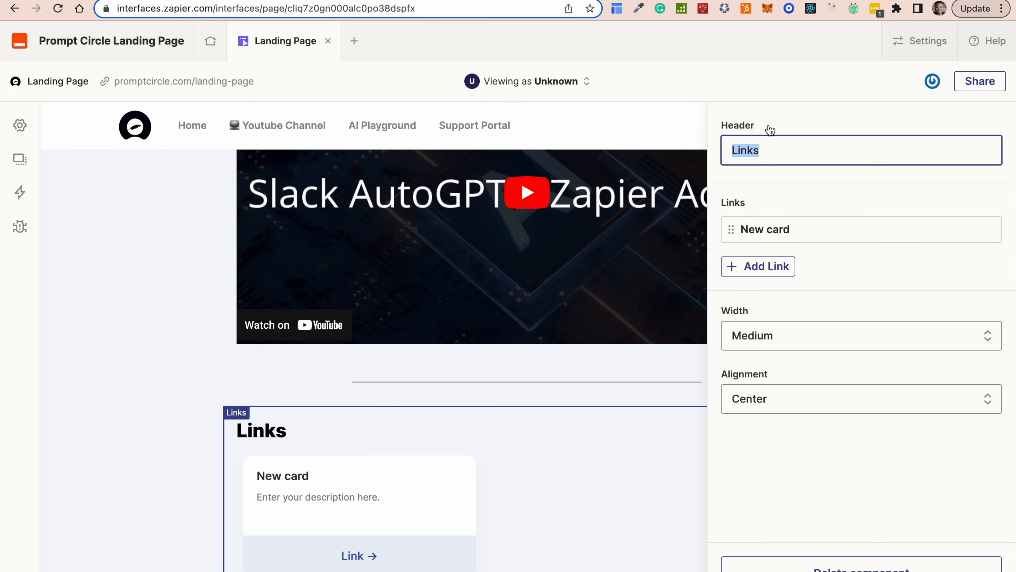
pyautogui.tripleClick(776, 147)
pyautogui.press('super+v')
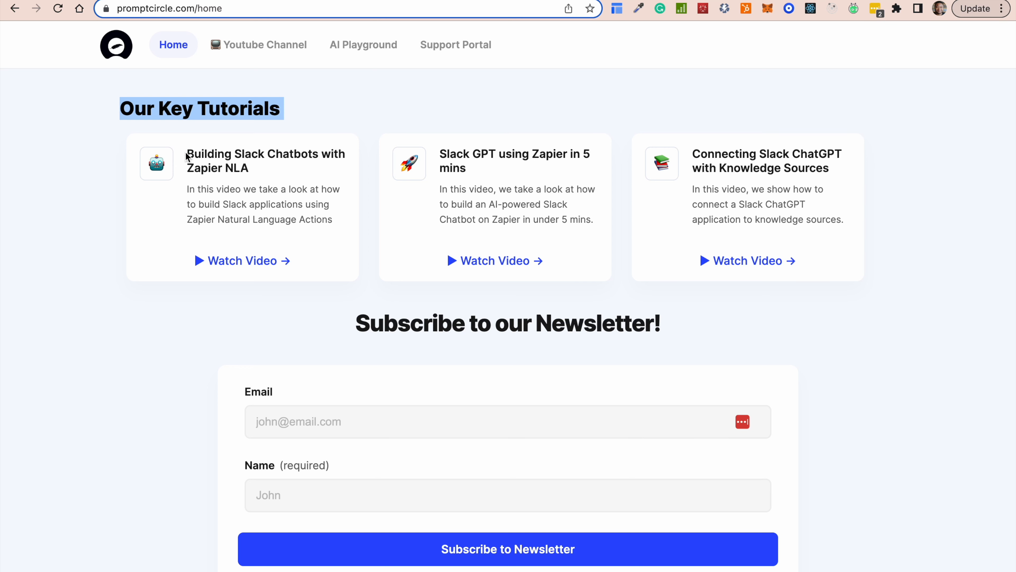
# Copy the first tutorial title and select the placeholder New card's title to replace it.
pyautogui.moveTo(186, 156); pyautogui.dragTo(261, 167)
pyautogui.press('super+c')
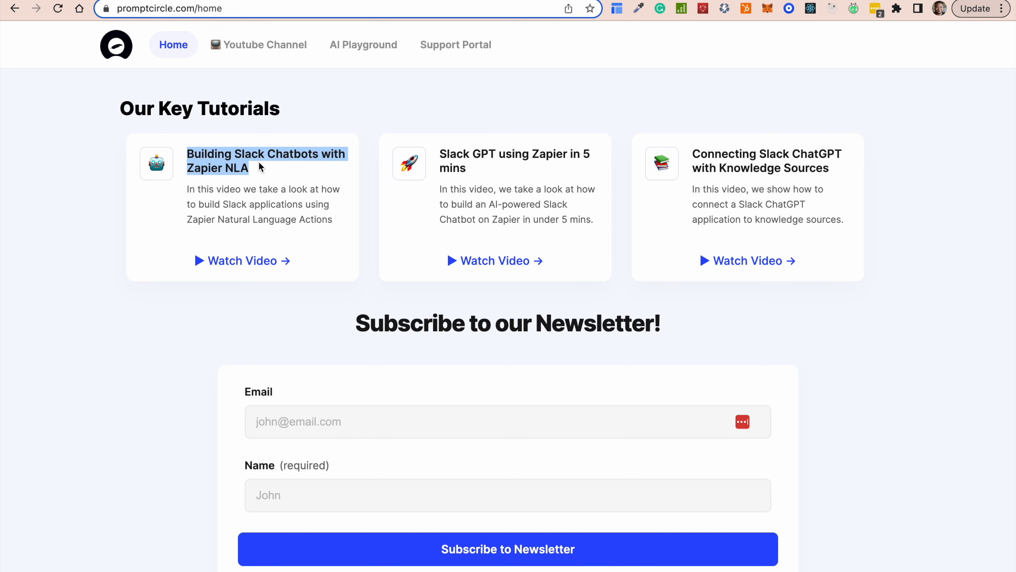
pyautogui.click(175, 10)
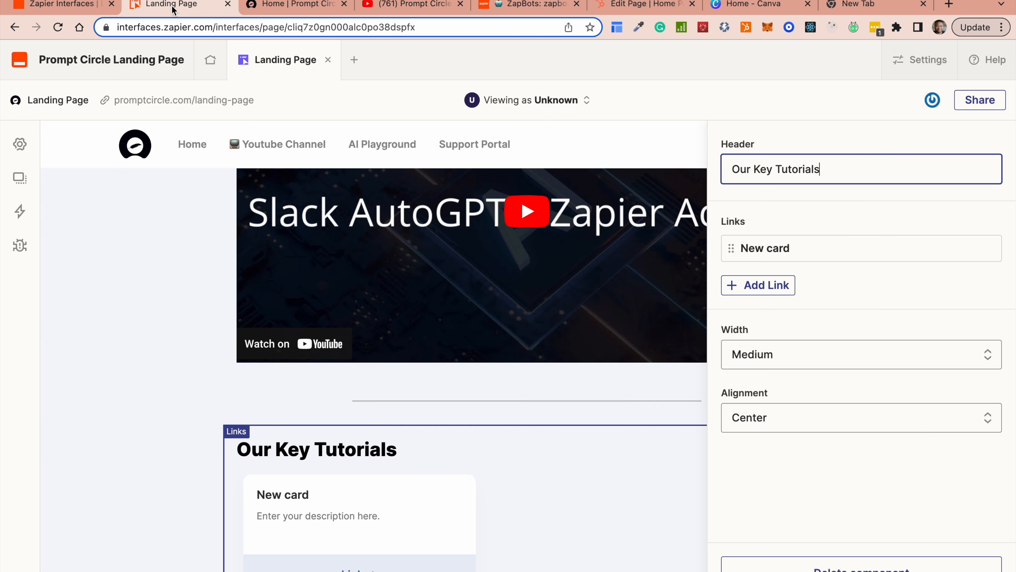
pyautogui.click(456, 544)
pyautogui.moveTo(823, 191); pyautogui.dragTo(684, 188)
# Title the card 'Building Slack Chatbots with Zapier NLA' and paste in its copied description.
pyautogui.press('super+v')
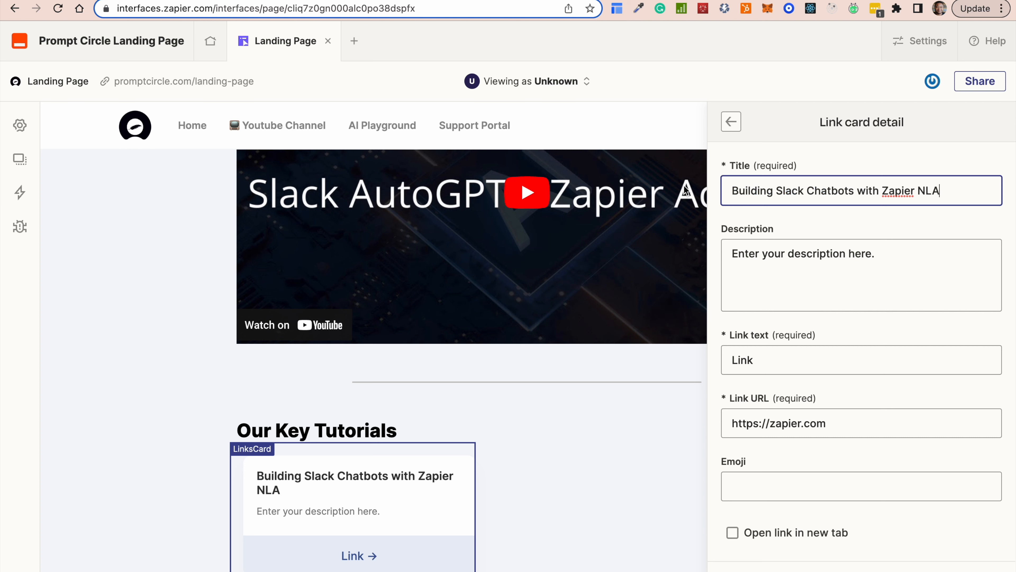
pyautogui.click(794, 261)
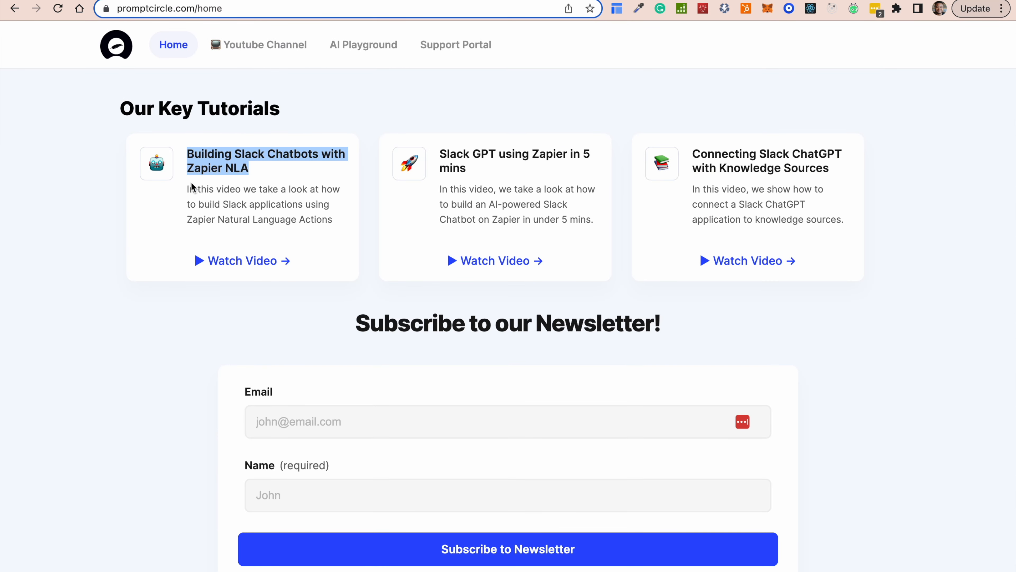
pyautogui.moveTo(186, 188); pyautogui.dragTo(344, 224)
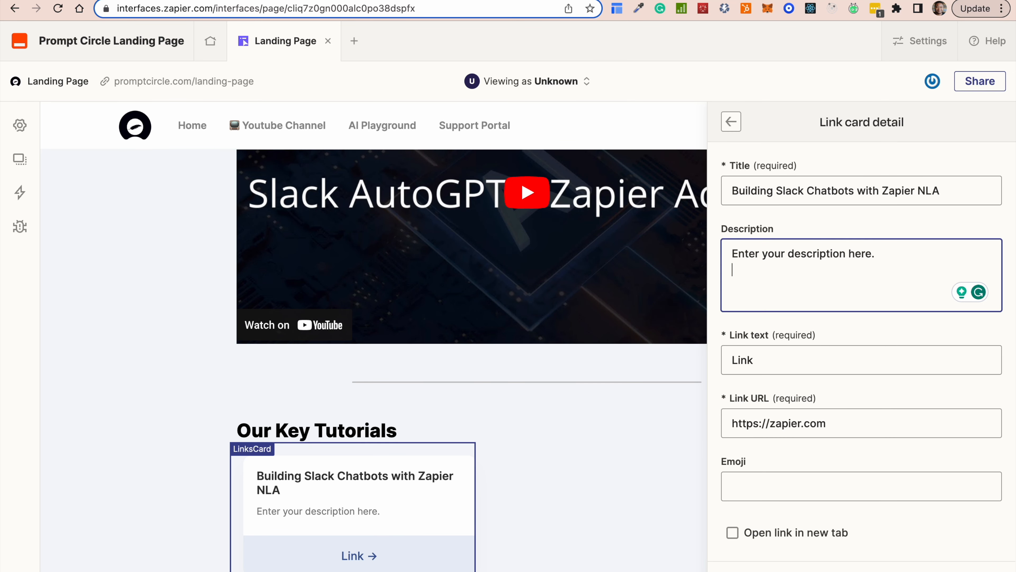
pyautogui.write('In this video we take a look at how to build Slack applications using Zapier Natural Language Actions')
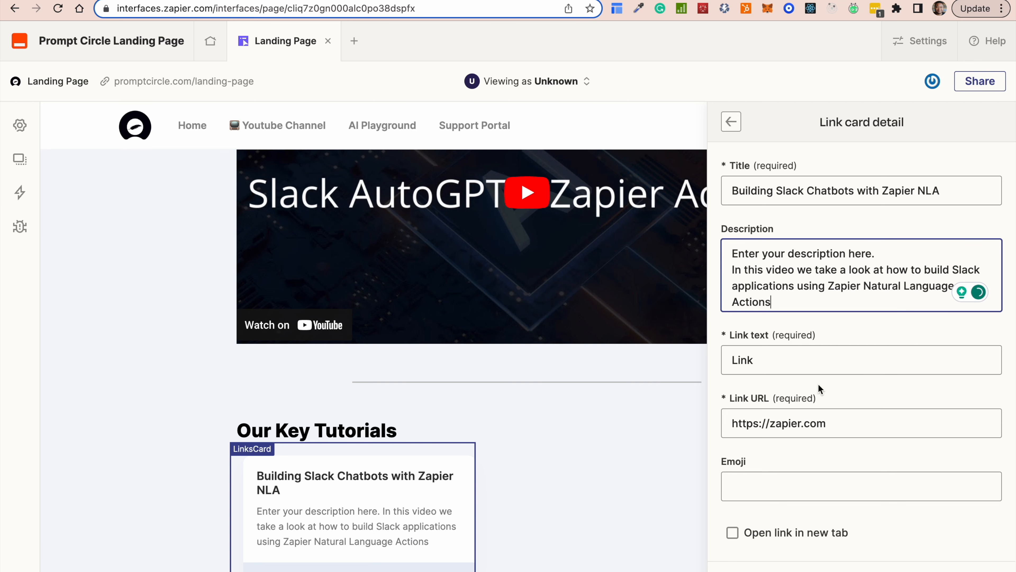
# Replace the card's default link text with 'Watch Video'.
pyautogui.scroll(-3, 800, 384)
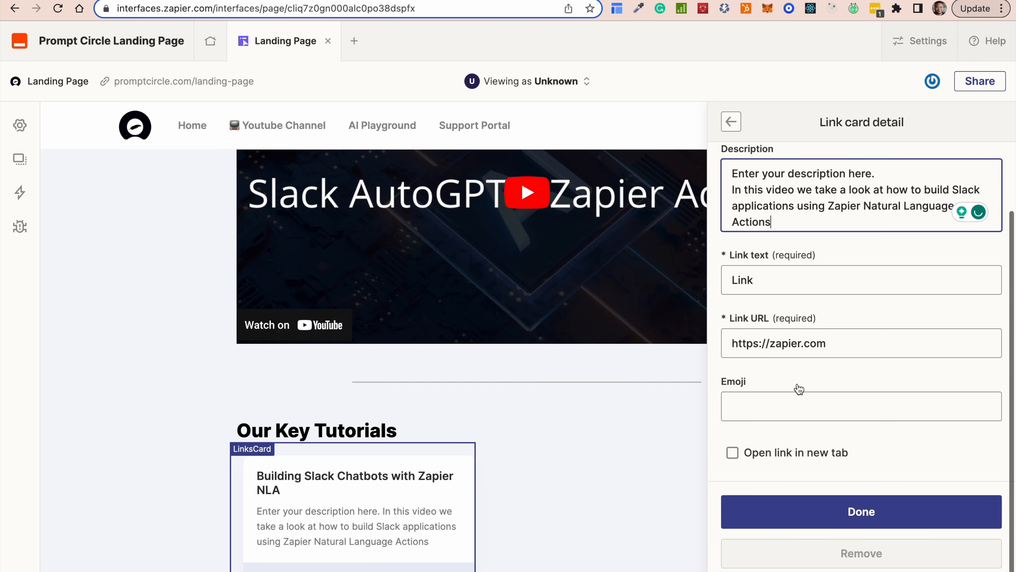
pyautogui.click(848, 345)
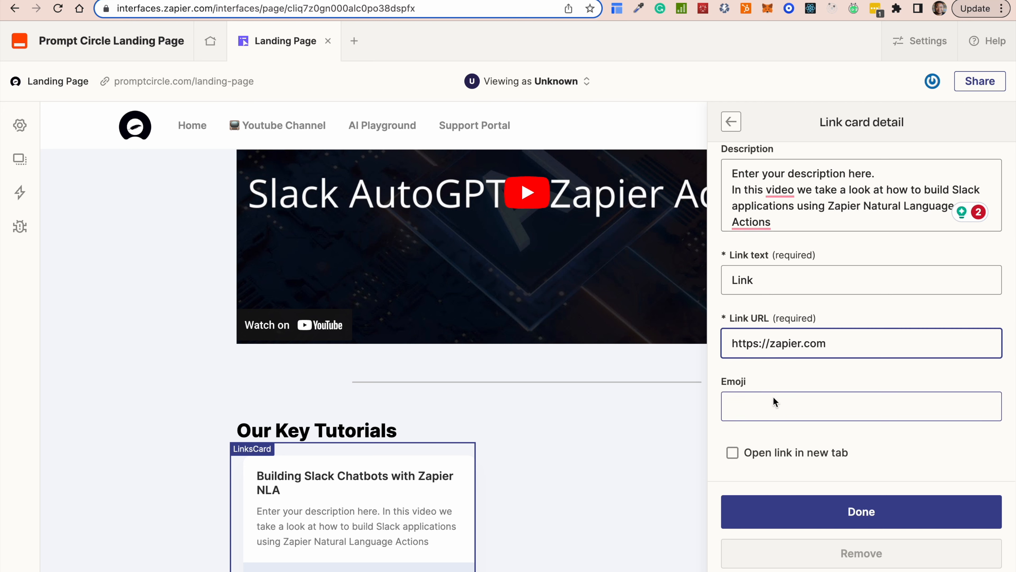
pyautogui.click(774, 279)
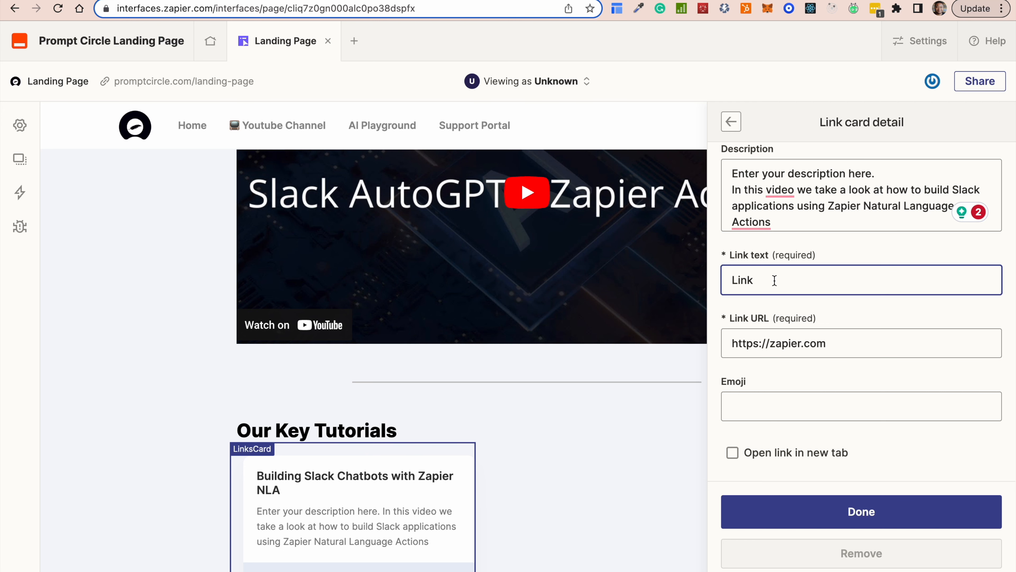
pyautogui.moveTo(761, 282); pyautogui.dragTo(659, 271)
pyautogui.write('Watch Video')
# Insert a ▶ play symbol before Watch Video in the card's link text.
pyautogui.rightClick(730, 277)
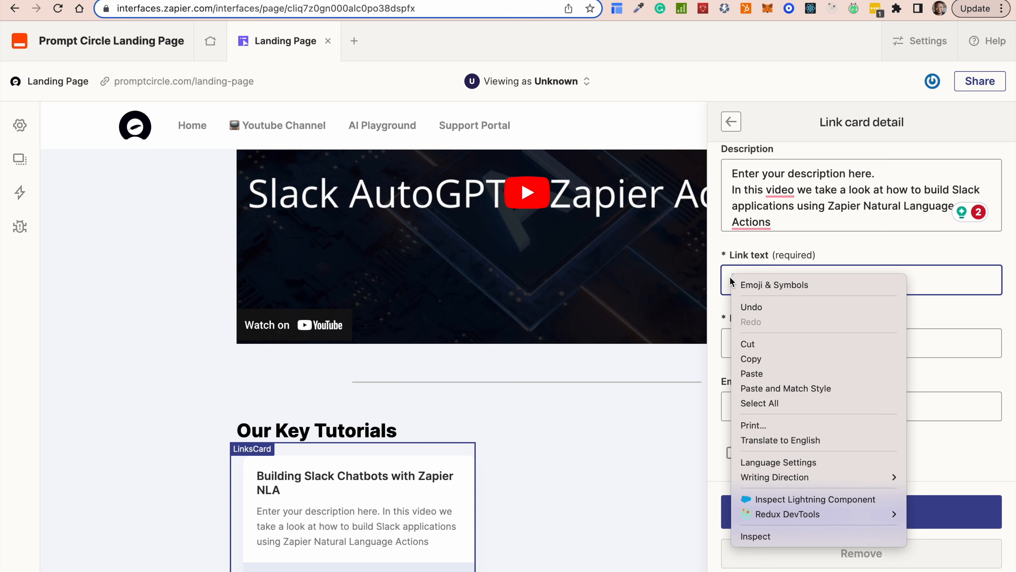
pyautogui.click(753, 286)
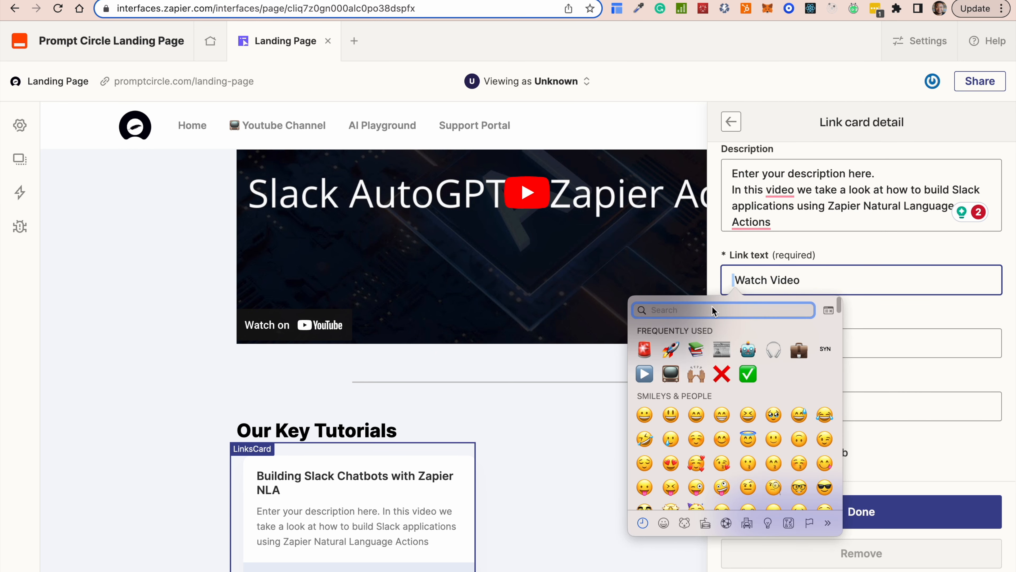
pyautogui.click(644, 374)
pyautogui.write('b')
pyautogui.press('BackSpace')
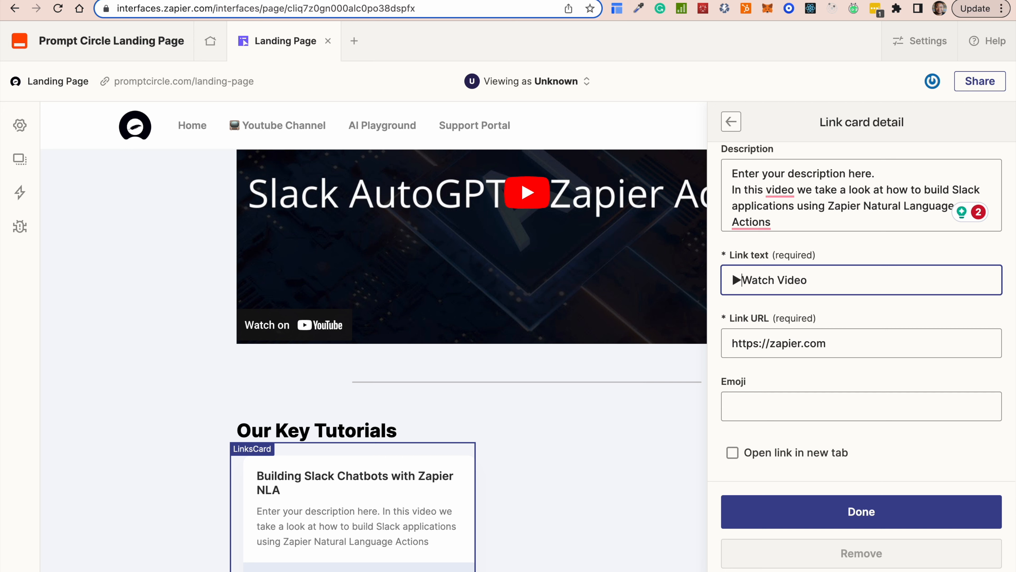
# Give the card a robot emoji and make its link open in a new tab.
pyautogui.click(799, 412)
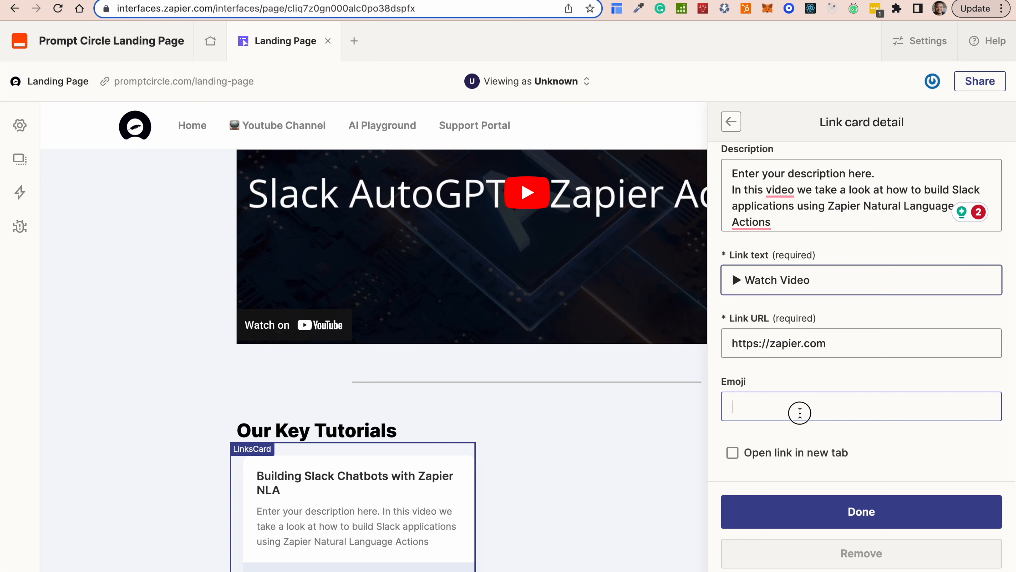
pyautogui.click(766, 244)
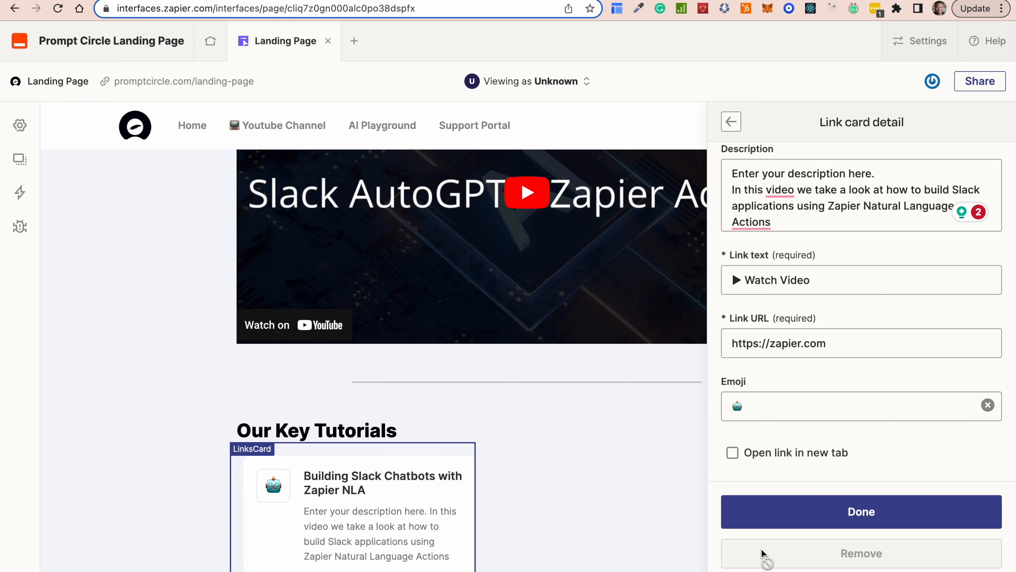
pyautogui.click(734, 457)
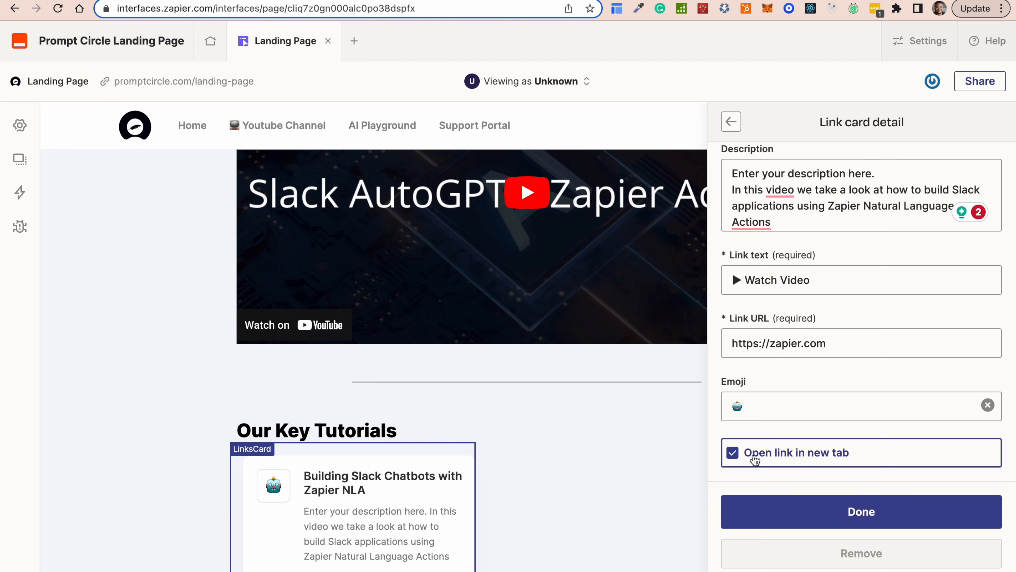
pyautogui.click(862, 513)
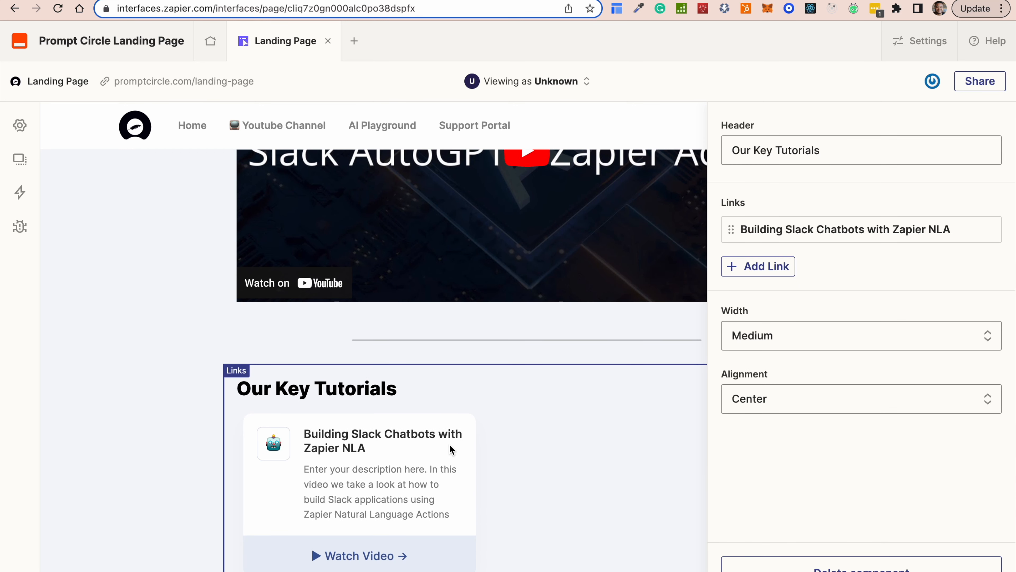
pyautogui.click(582, 465)
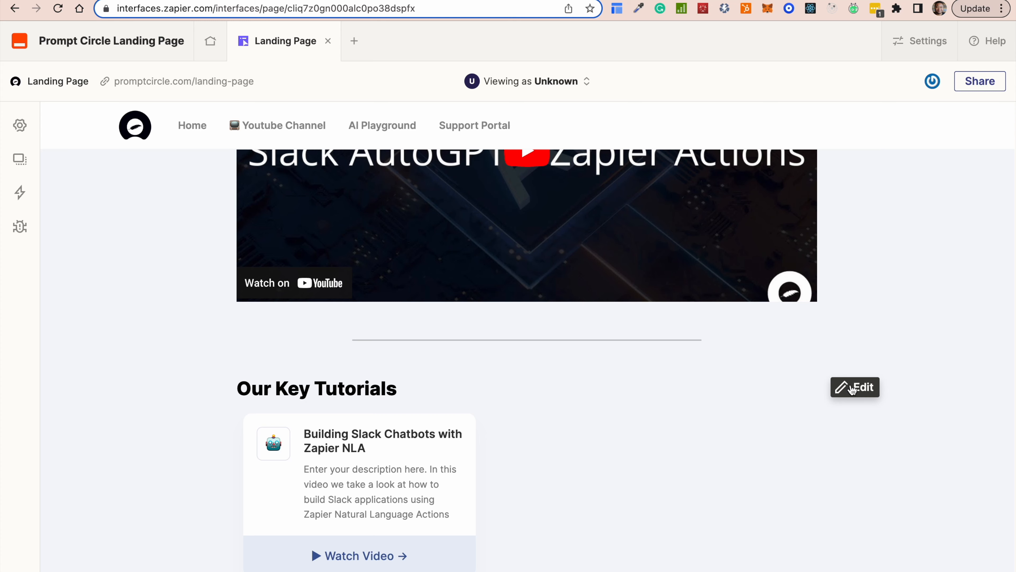
# Open the Our Key Tutorials Links component's settings to add more cards.
pyautogui.click(853, 388)
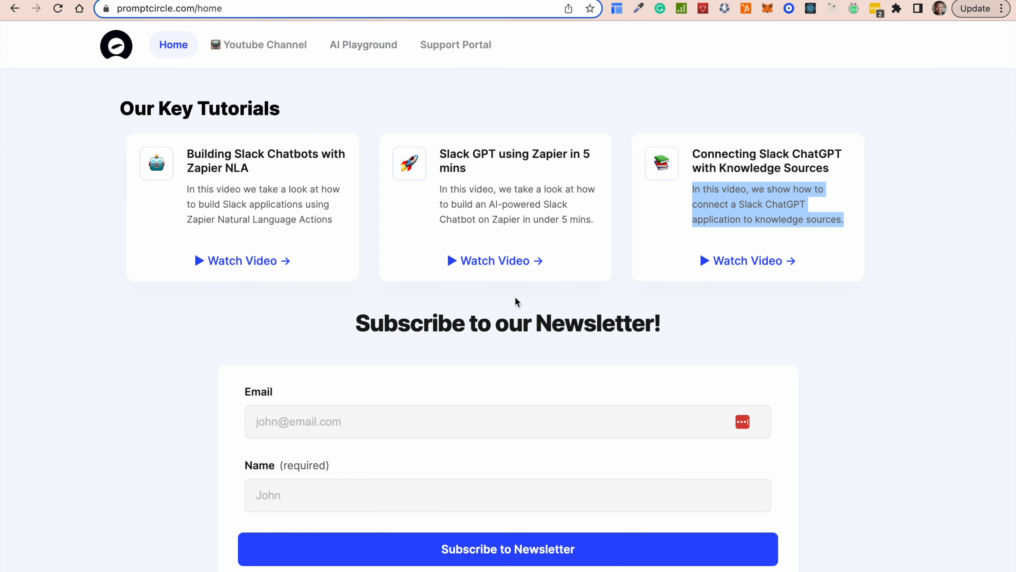
pyautogui.scroll(-2, 516, 302)
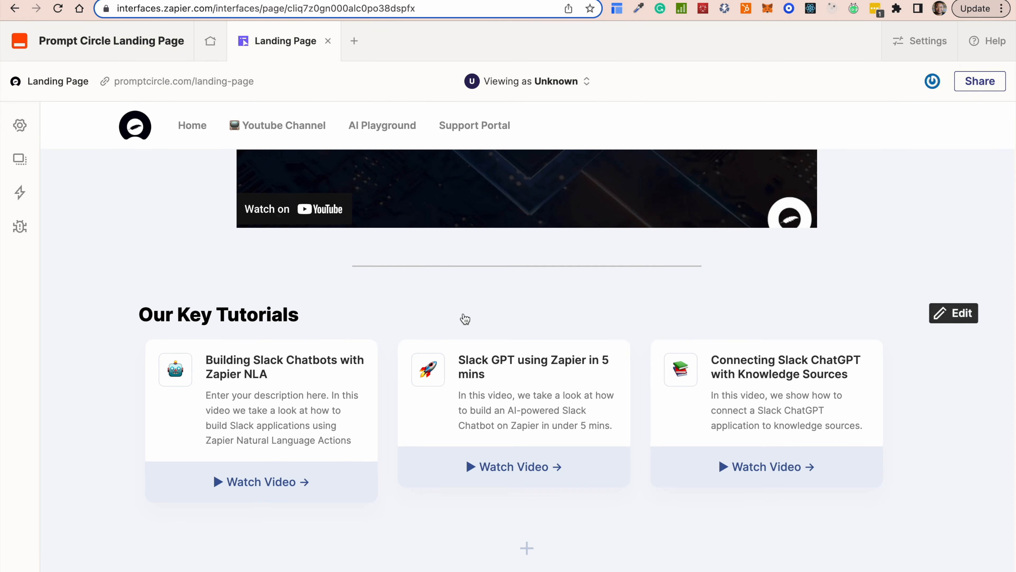
# Add a form component that stores its entries in a new table.
pyautogui.click(529, 548)
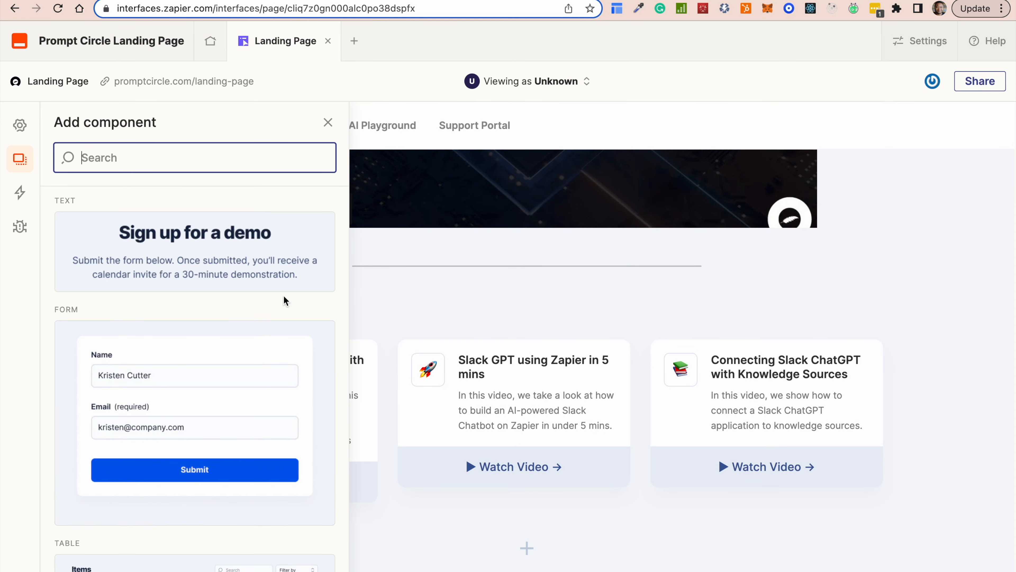
pyautogui.scroll(-3, 220, 512)
pyautogui.scroll(2, 186, 285)
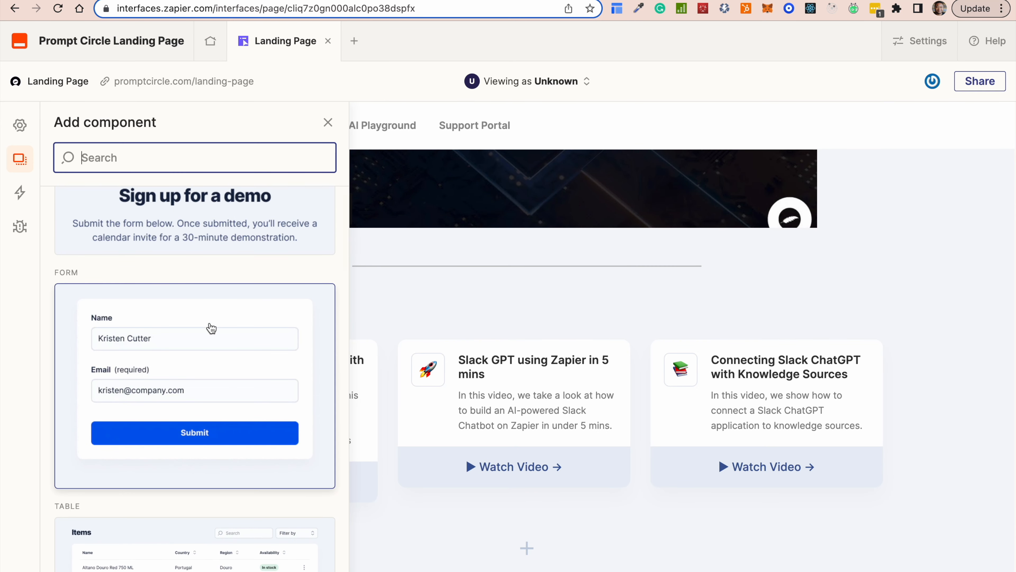
pyautogui.scroll(-3, 227, 385)
pyautogui.click(191, 295)
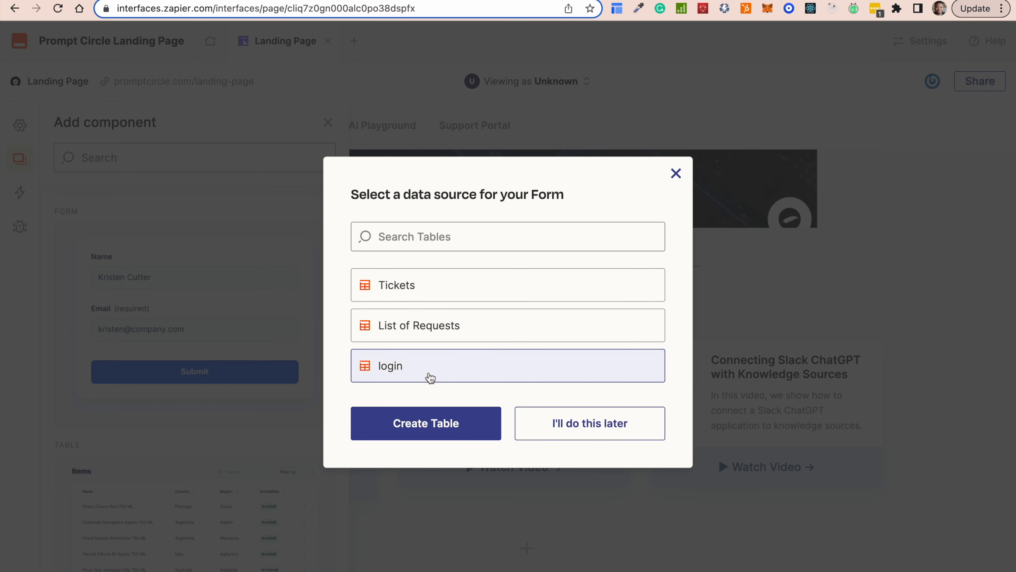
pyautogui.click(430, 427)
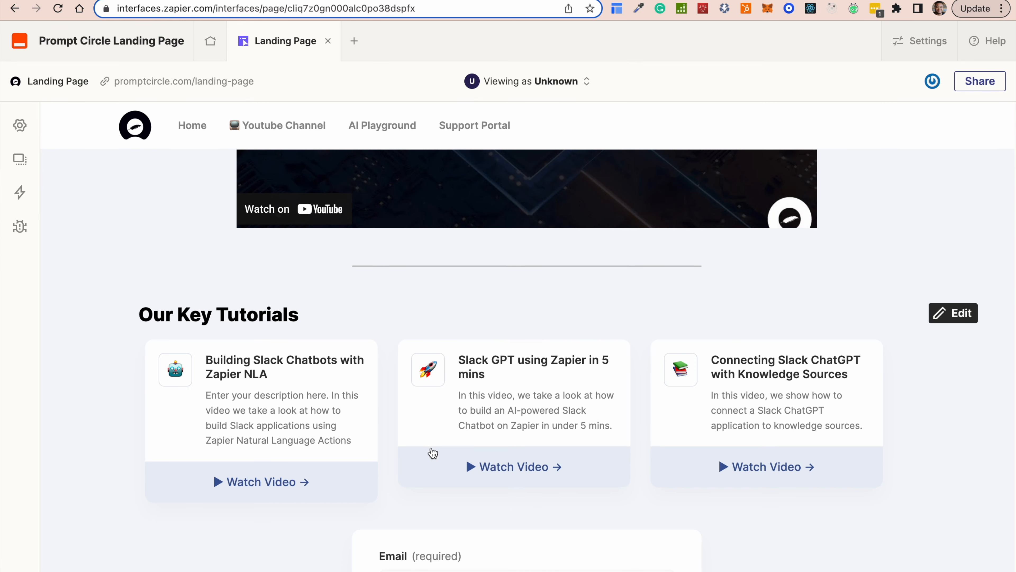
# Review the form's Email field and data source, then open the Landing Page table.
pyautogui.scroll(-5, 556, 426)
pyautogui.click(530, 402)
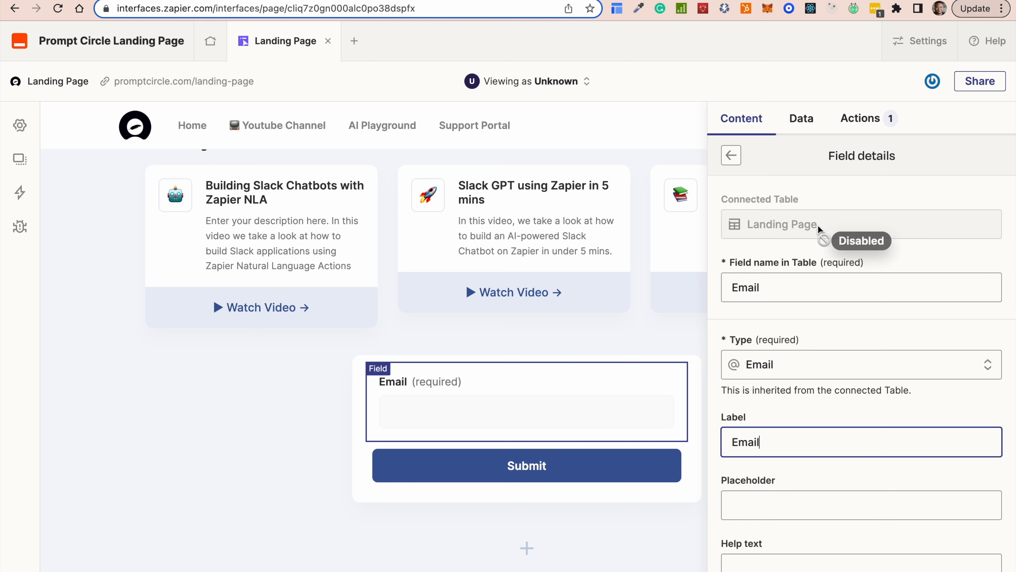
pyautogui.click(801, 118)
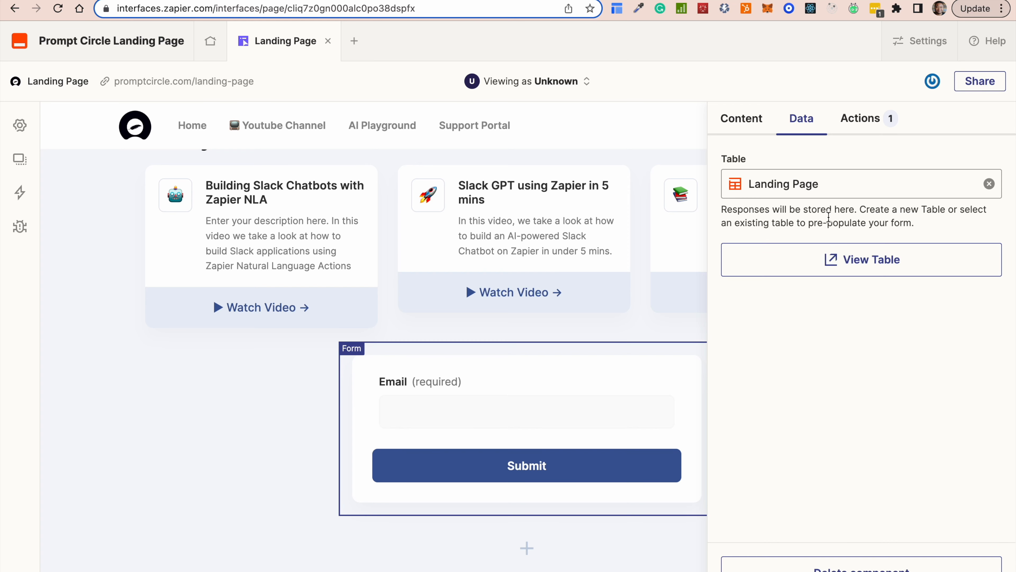
pyautogui.click(830, 262)
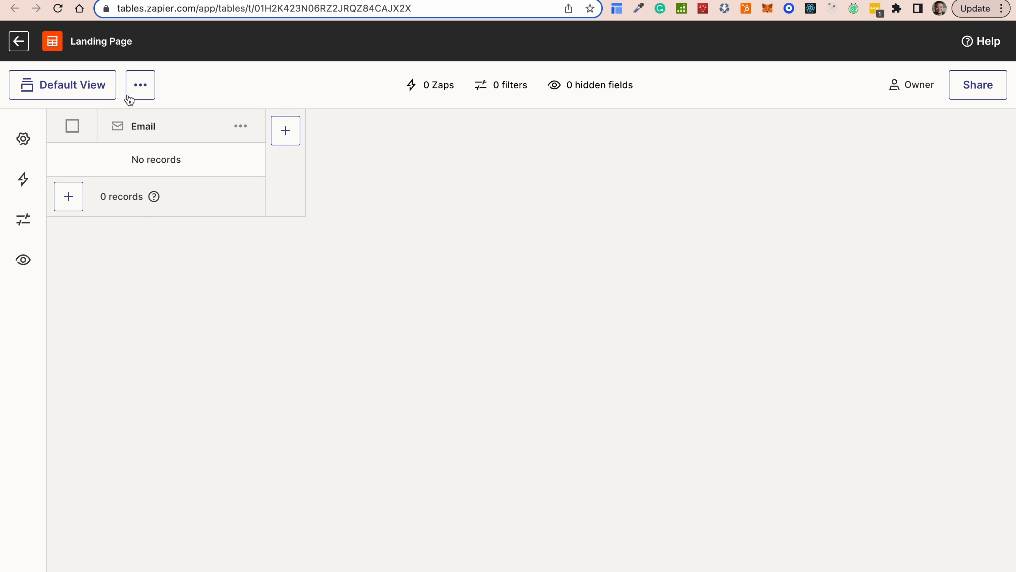
# Create a Name text field in the Landing Page table, then return to promptcircle.com.
pyautogui.click(150, 96)
pyautogui.click(211, 91)
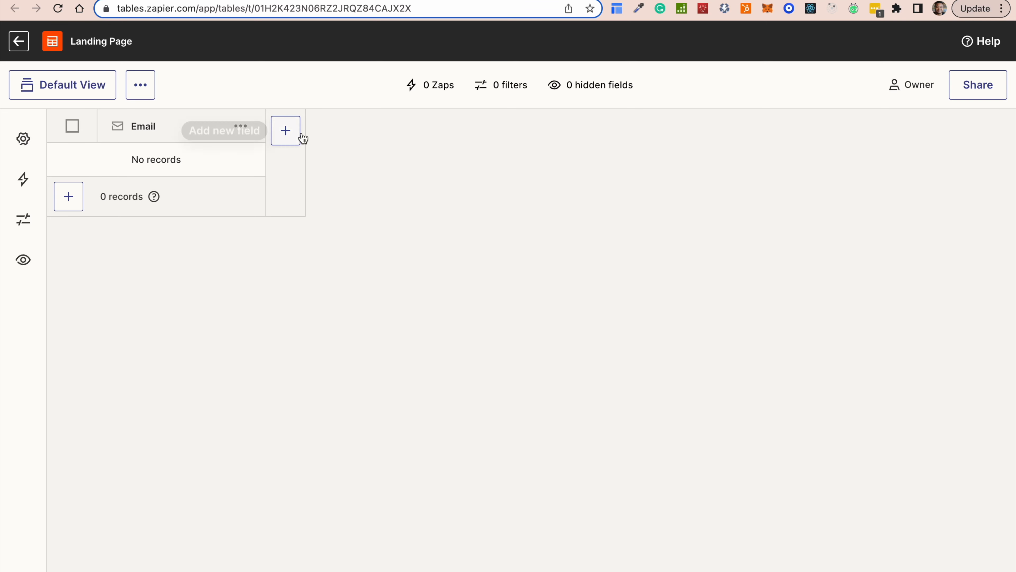
pyautogui.click(282, 132)
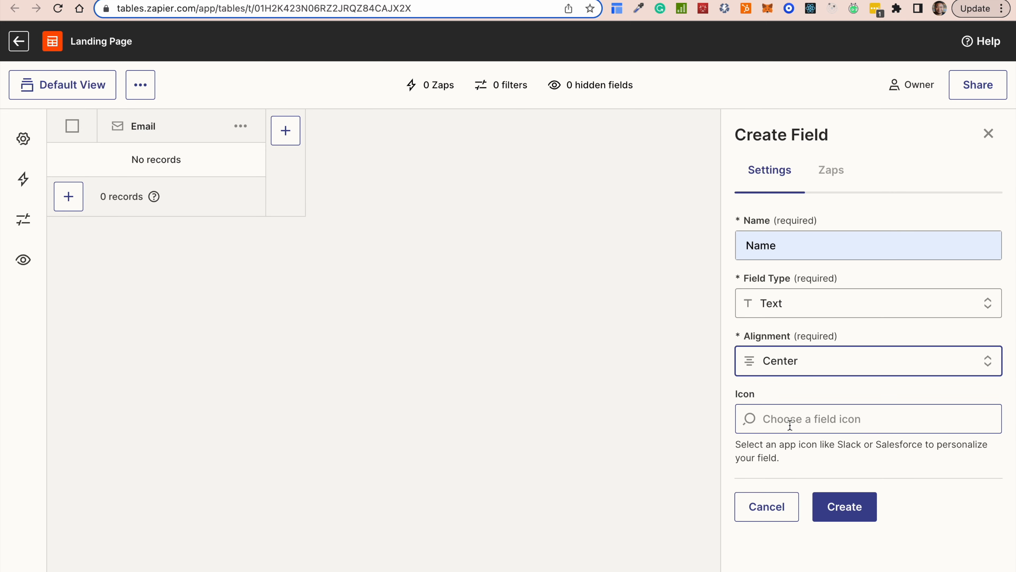
pyautogui.click(842, 505)
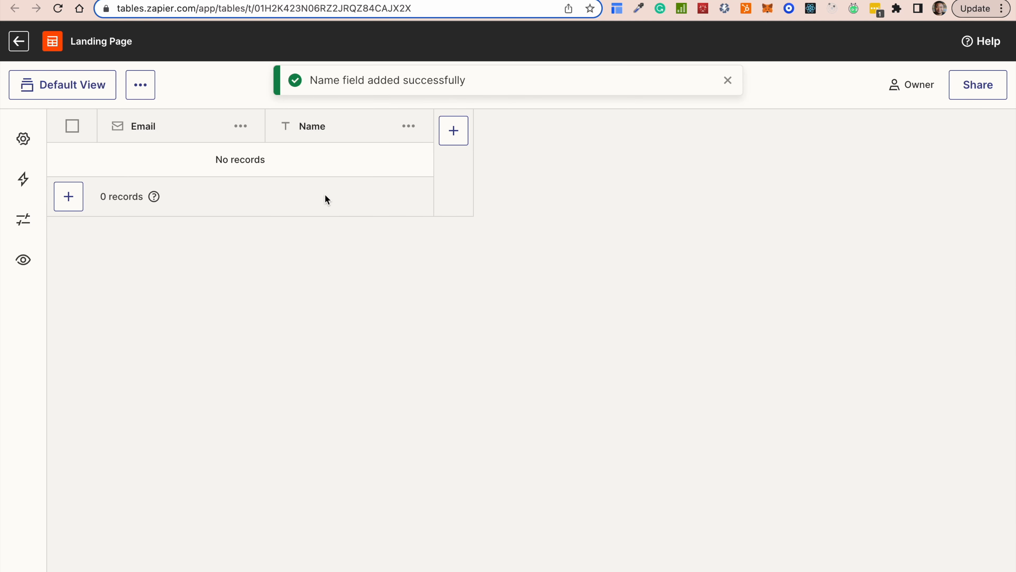
pyautogui.click(322, 0)
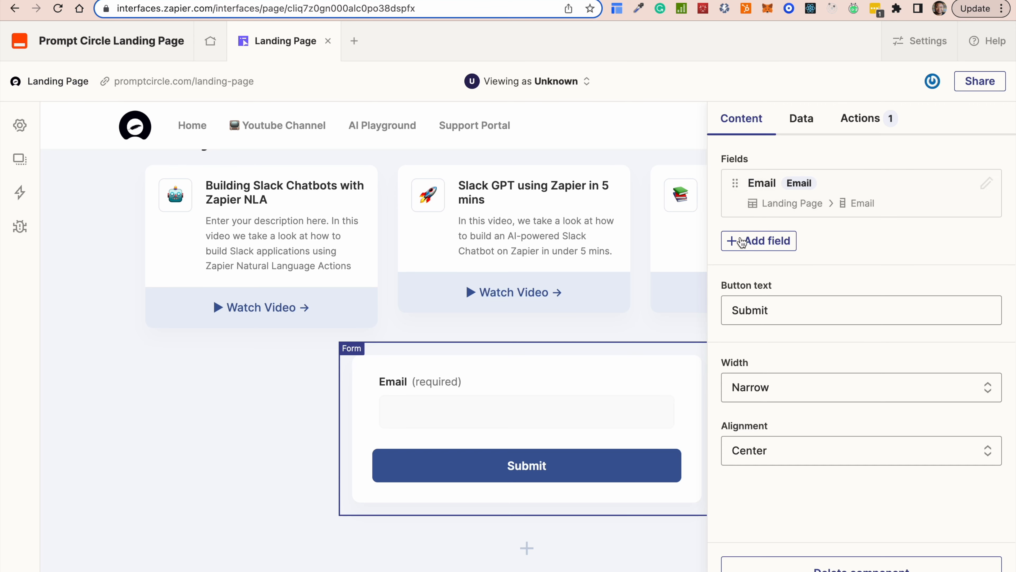
# Add a form field linked to the table's Name column and mark it required.
pyautogui.click(741, 241)
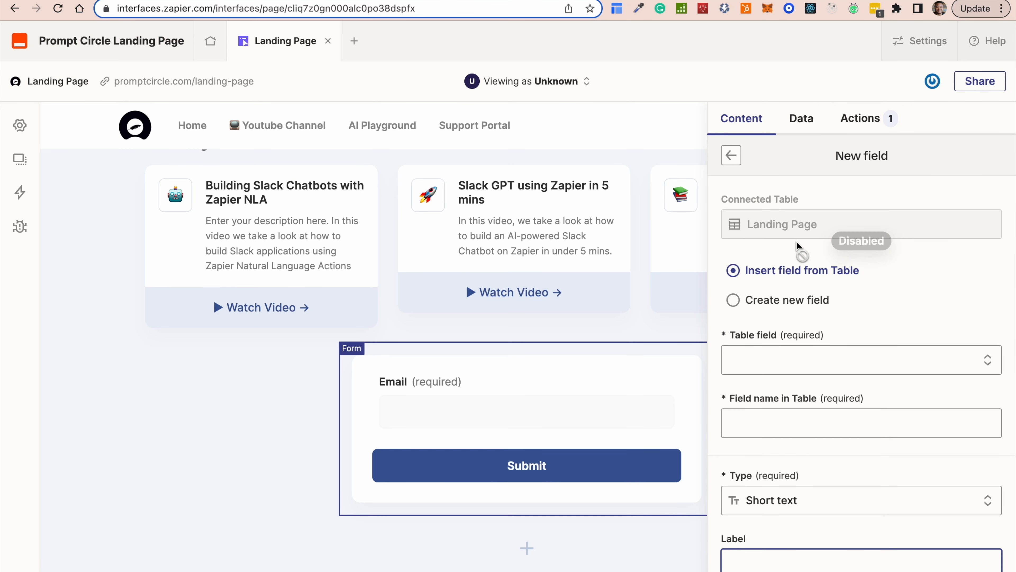
pyautogui.click(774, 360)
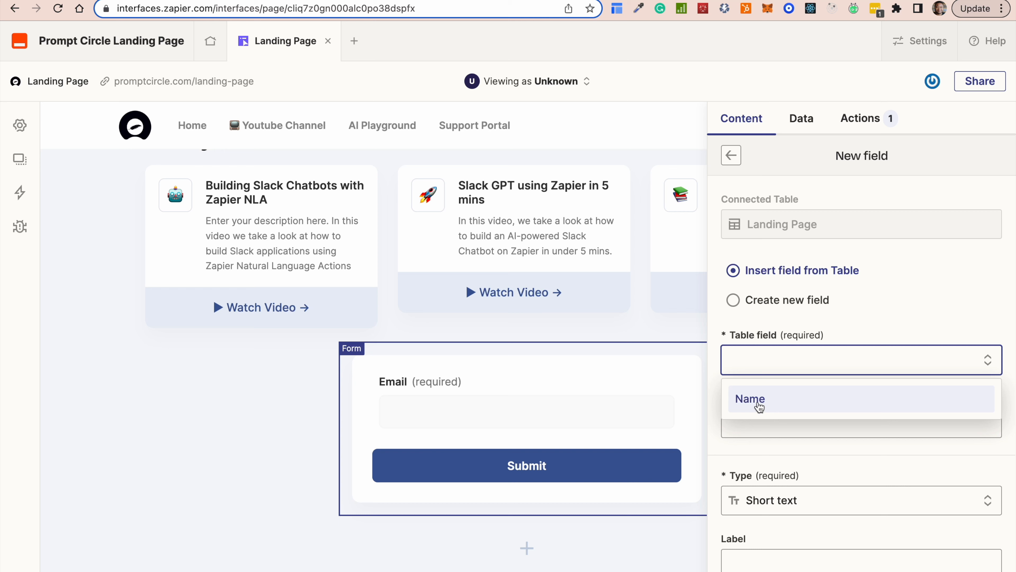
pyautogui.click(759, 406)
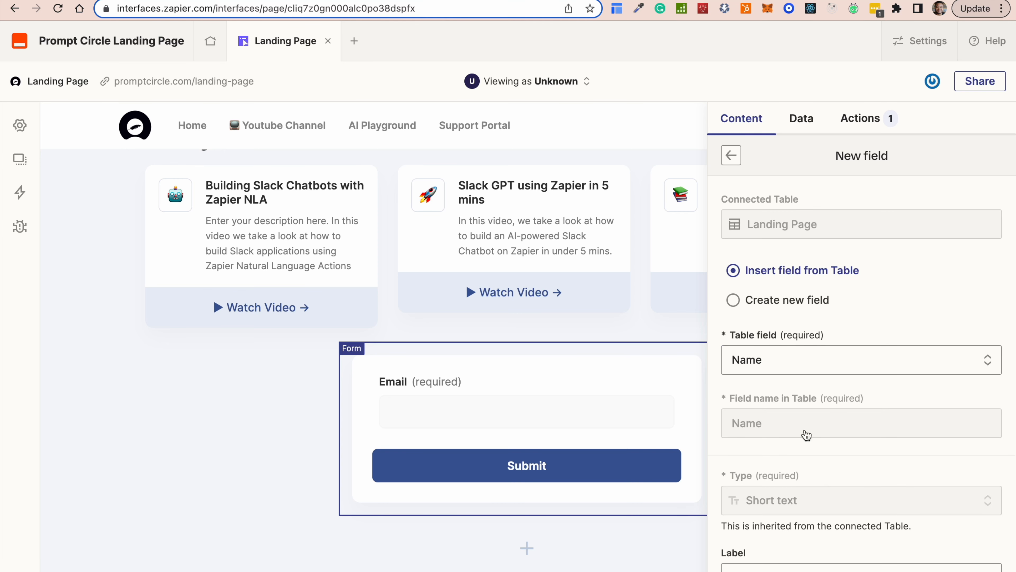
pyautogui.scroll(-2, 797, 476)
pyautogui.scroll(-10, 797, 478)
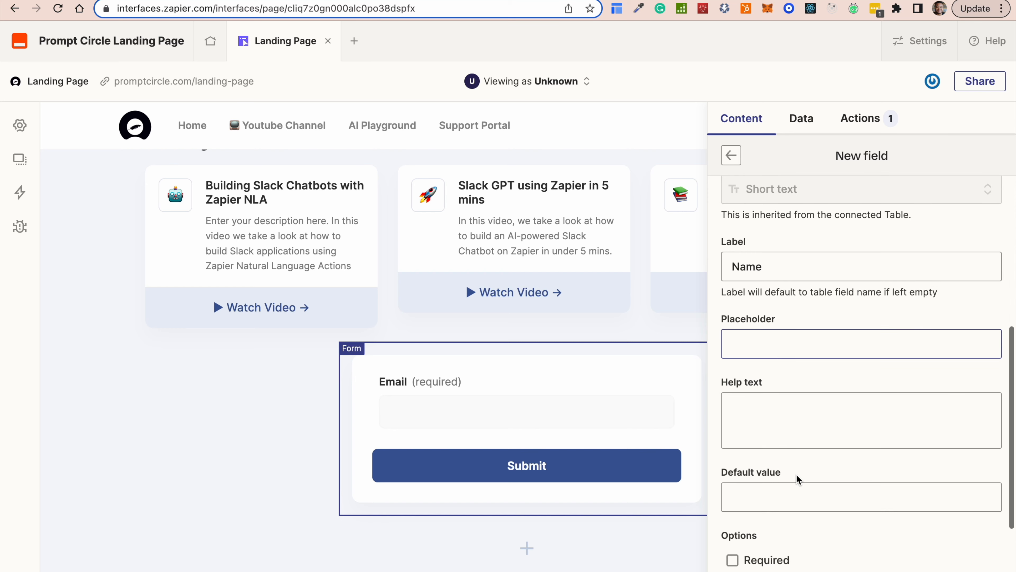
pyautogui.scroll(10, 798, 480)
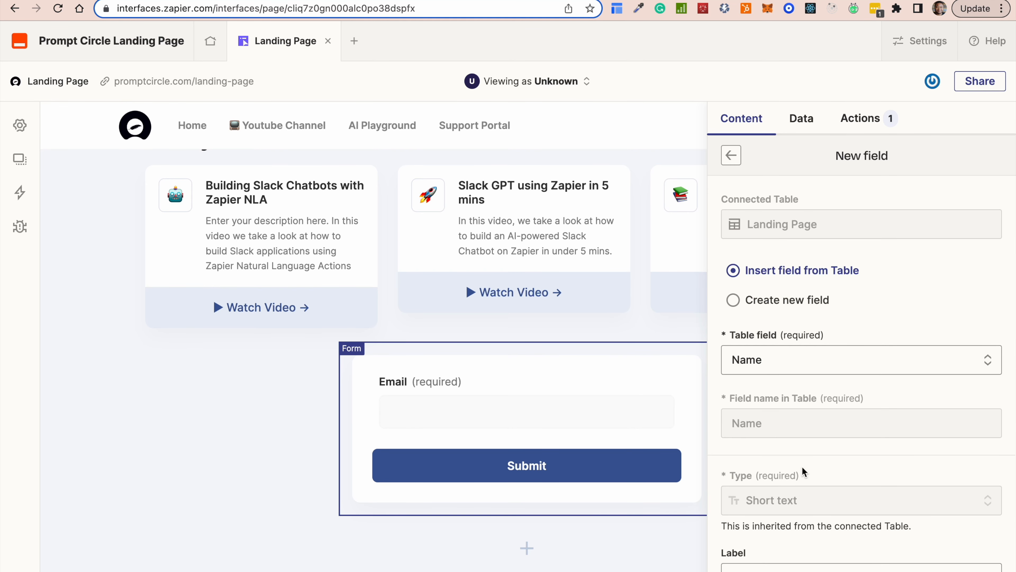
pyautogui.scroll(-8, 804, 472)
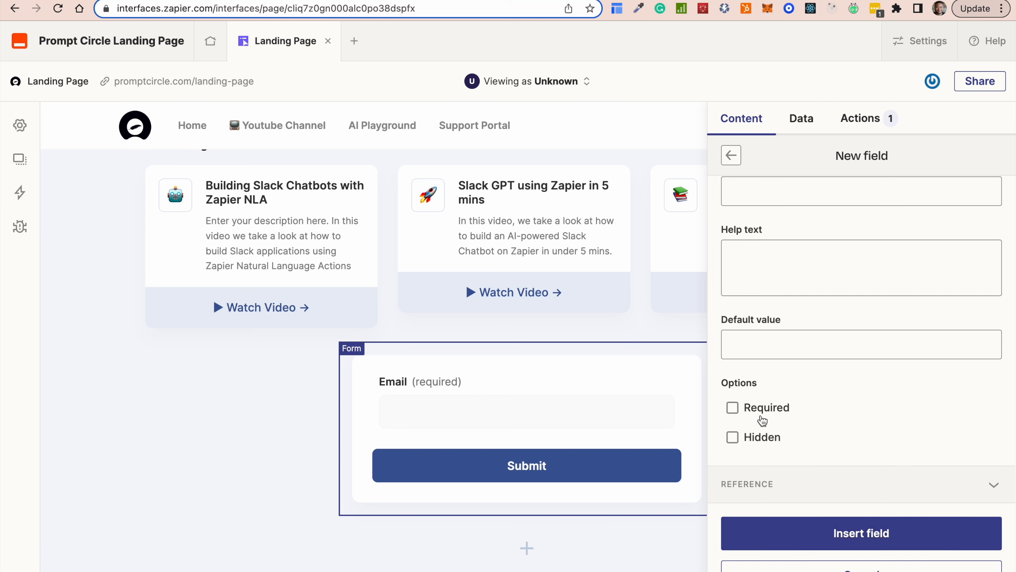
pyautogui.click(733, 410)
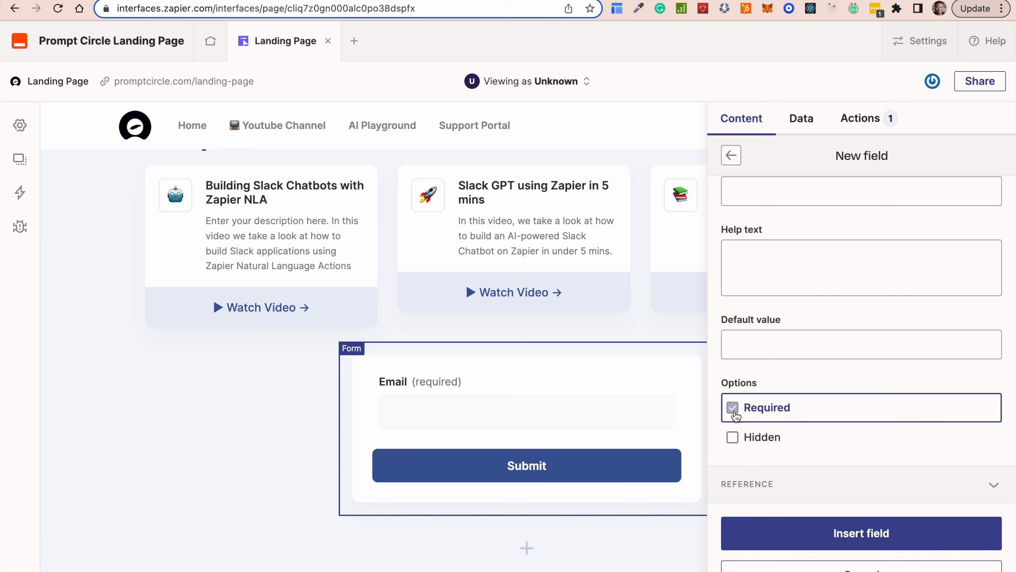
# Set the Name field's placeholder to 'John Doe' and insert it into the form.
pyautogui.scroll(4, 773, 256)
pyautogui.click(749, 325)
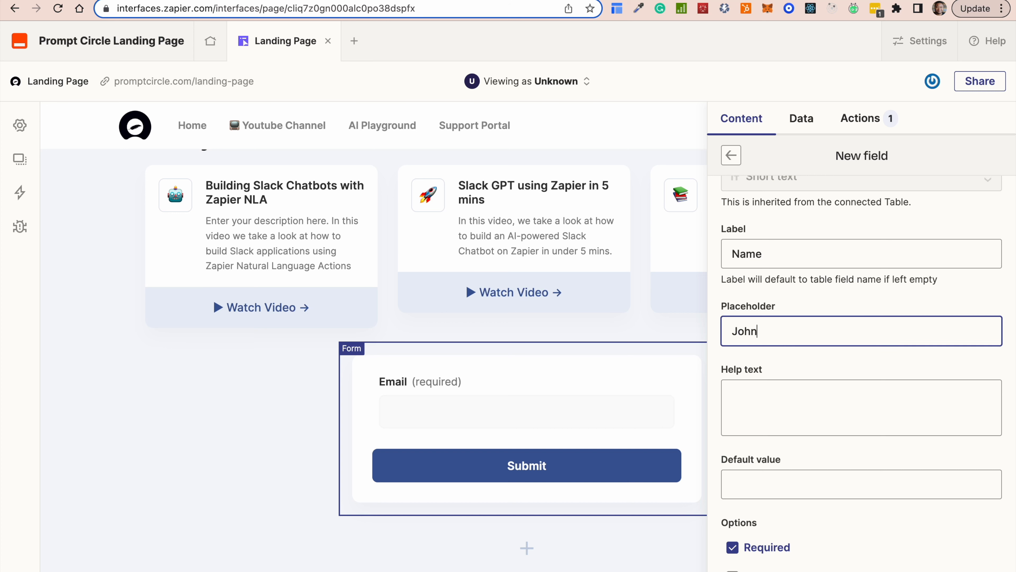
pyautogui.write('John Doe')
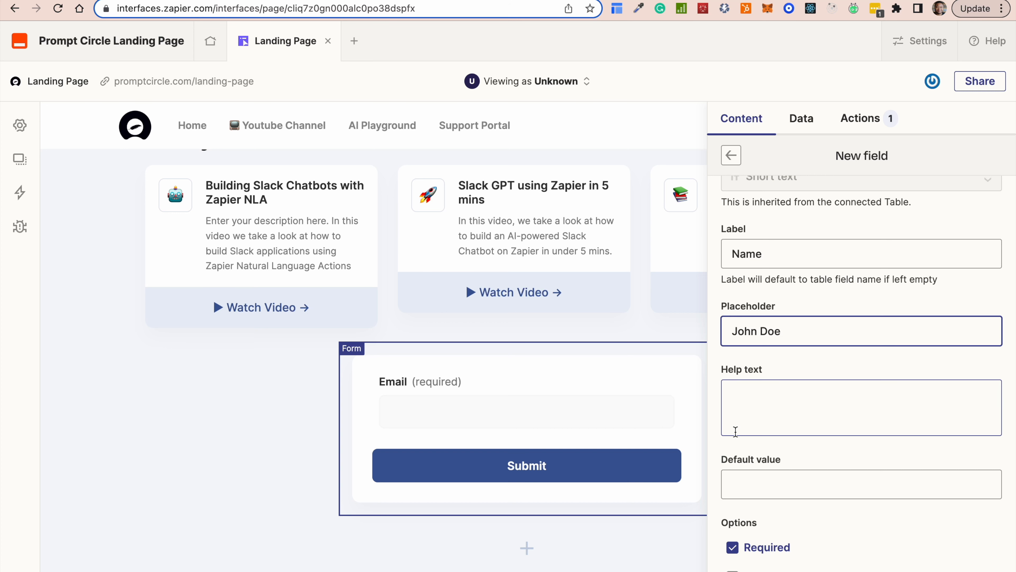
pyautogui.scroll(-3, 758, 564)
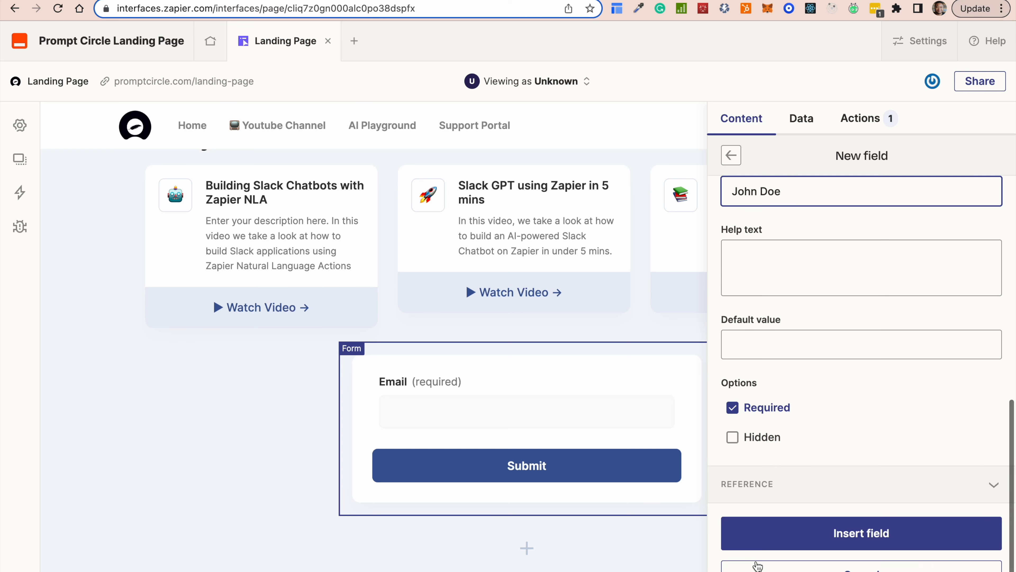
pyautogui.click(824, 536)
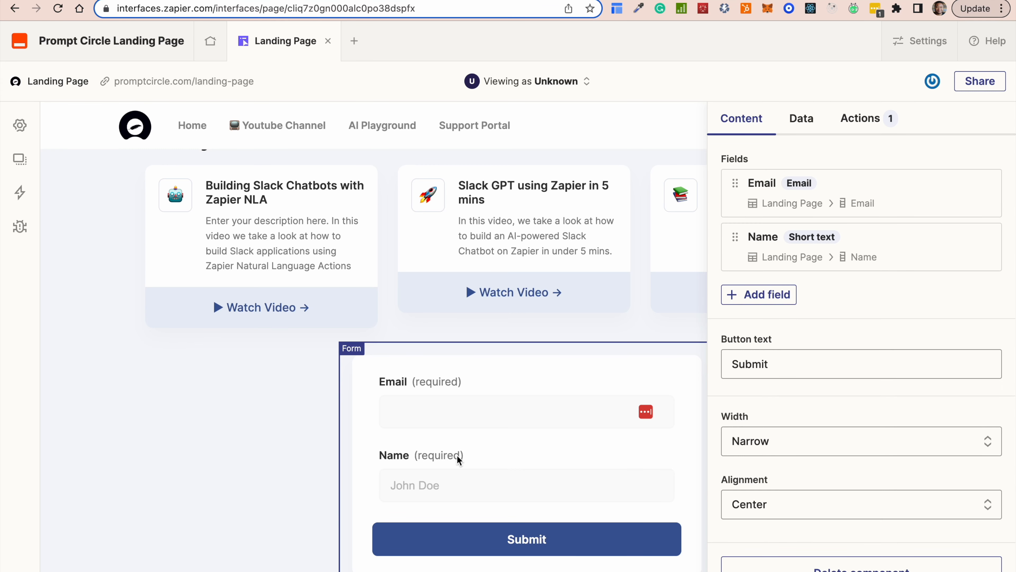
pyautogui.click(679, 336)
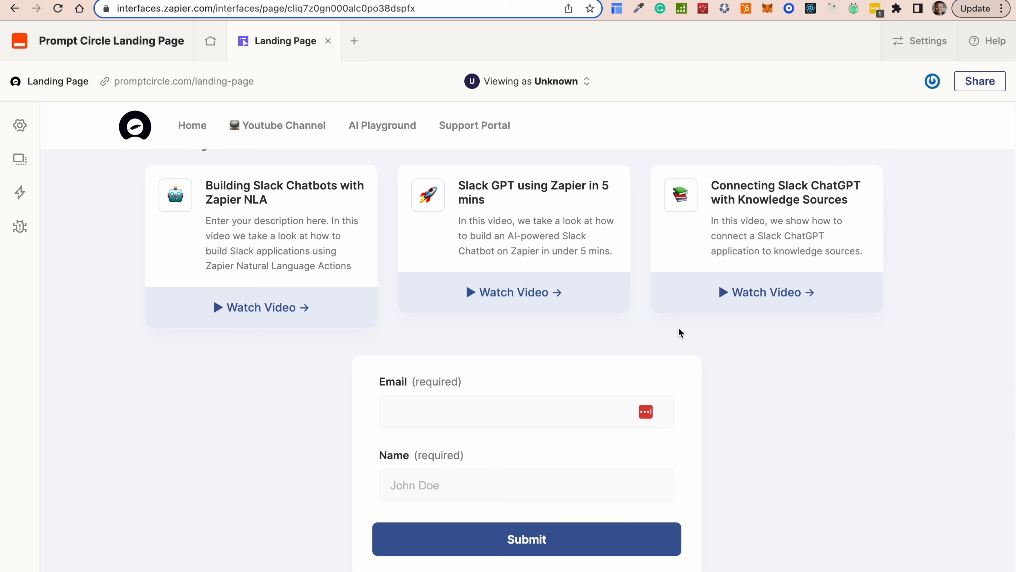
pyautogui.click(628, 438)
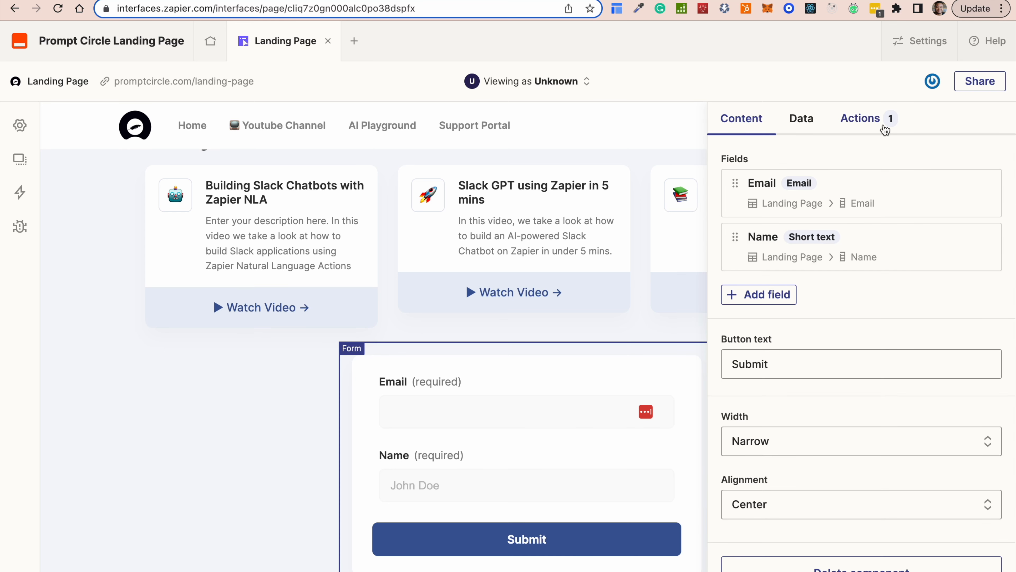
# Change the form's submit notification message to 'Subscribed successfully', correcting the spelling.
pyautogui.click(855, 119)
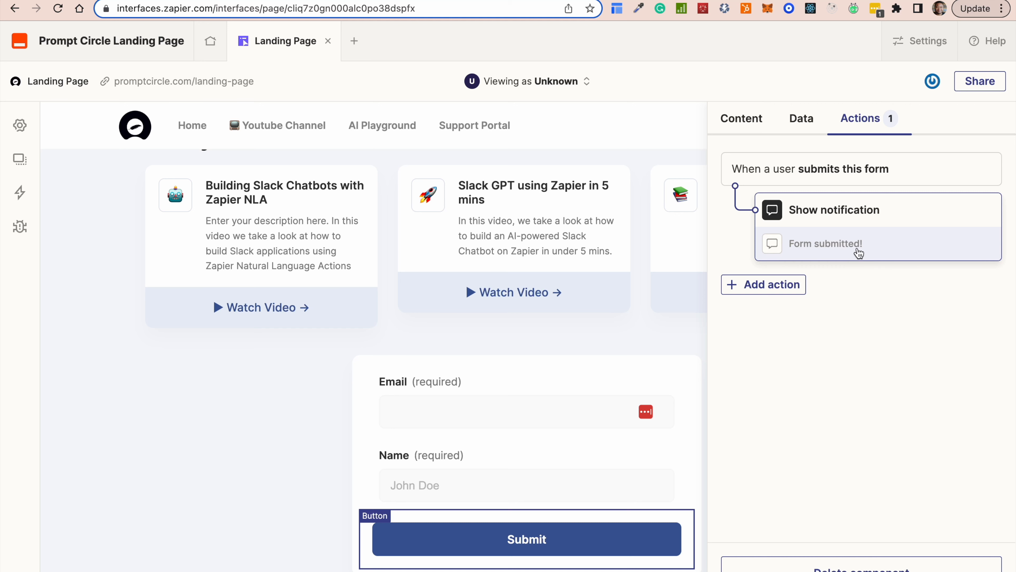
pyautogui.click(855, 248)
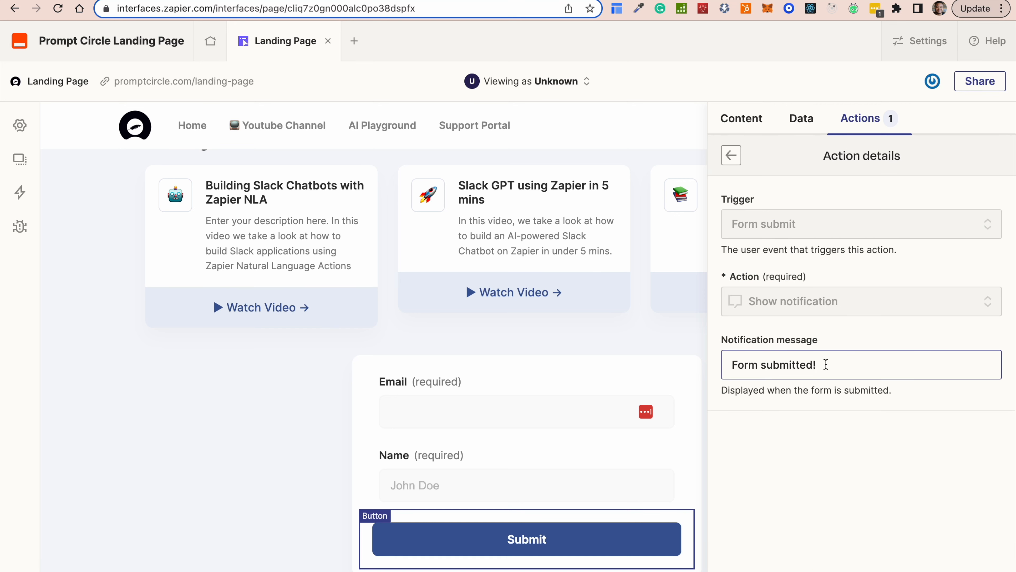
pyautogui.moveTo(826, 364); pyautogui.dragTo(658, 284)
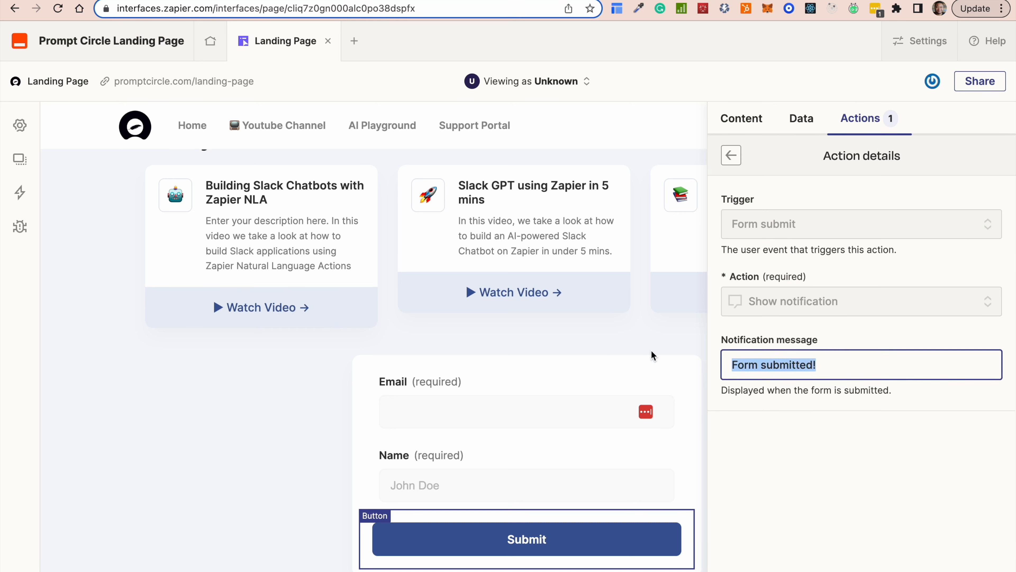
pyautogui.write('Su')
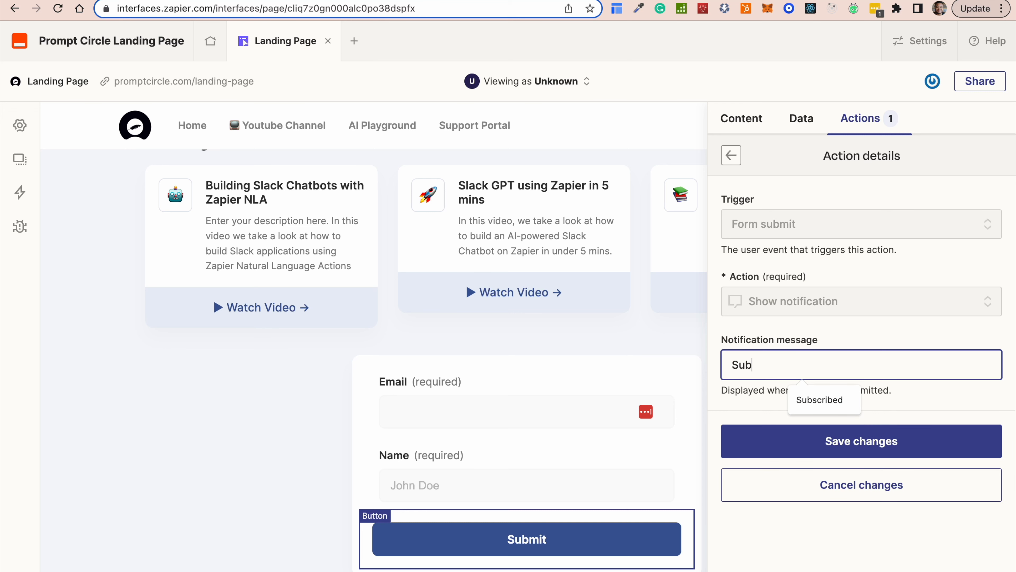
pyautogui.write('b')
pyautogui.click(804, 400)
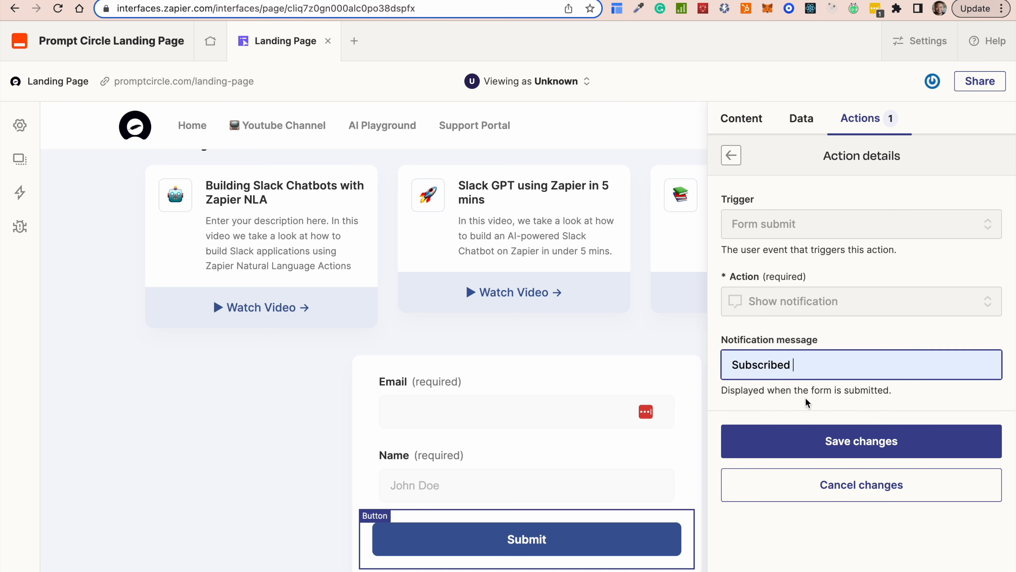
pyautogui.write('succ')
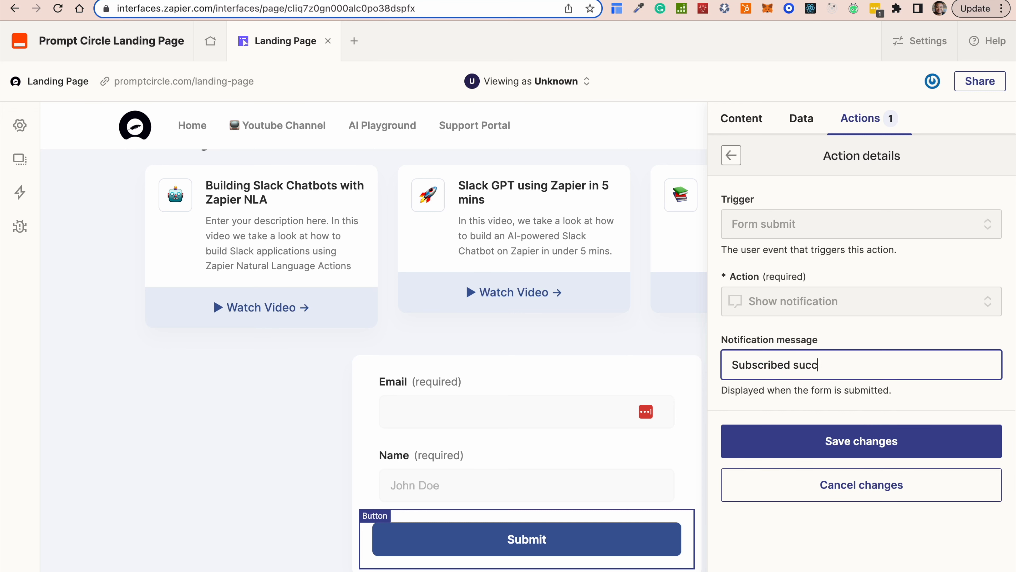
pyautogui.write('essfuly')
pyautogui.rightClick(832, 362)
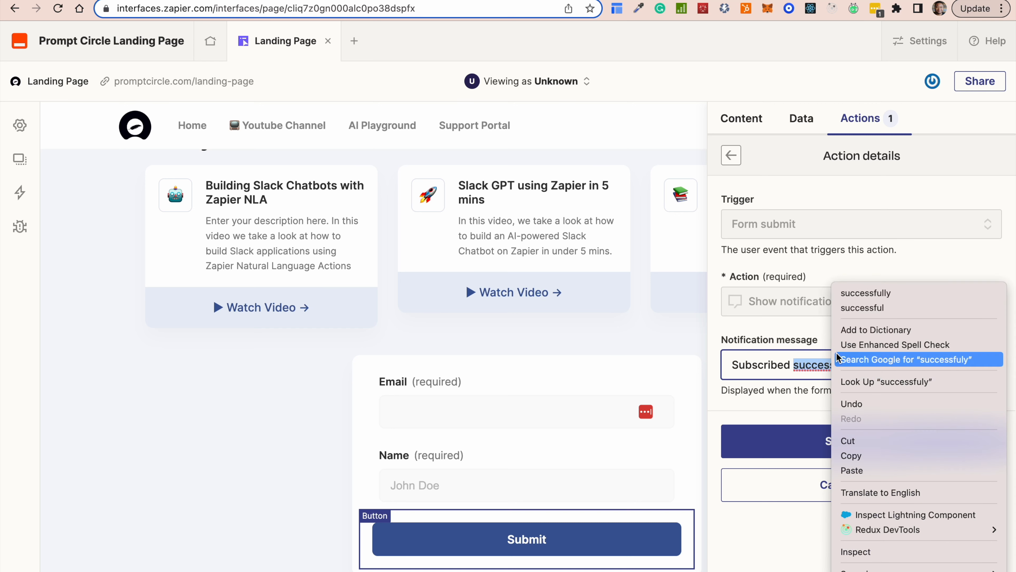
pyautogui.click(866, 295)
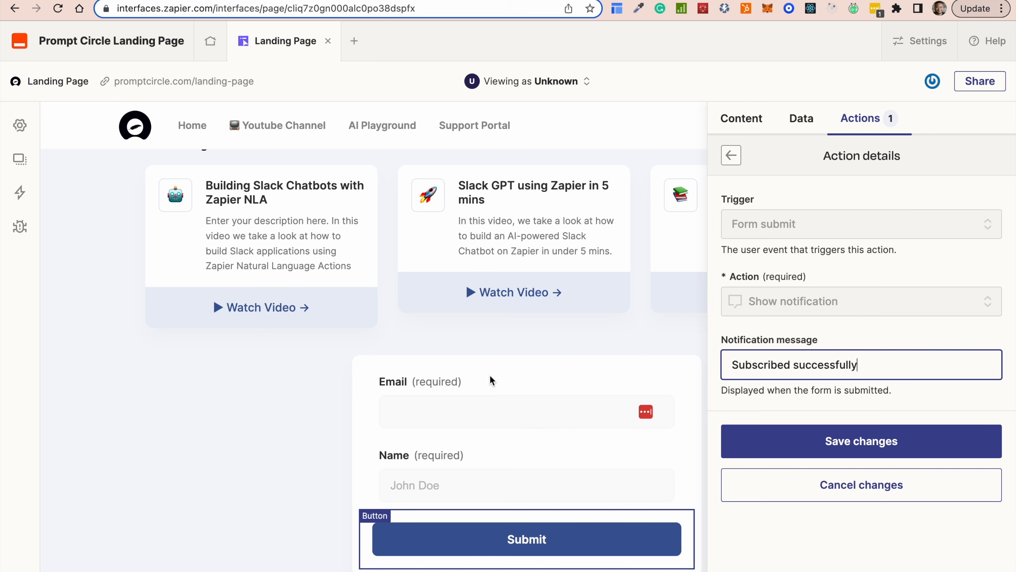
# Reselect the whole form, then bring up the list of components to add.
pyautogui.click(504, 378)
pyautogui.click(533, 385)
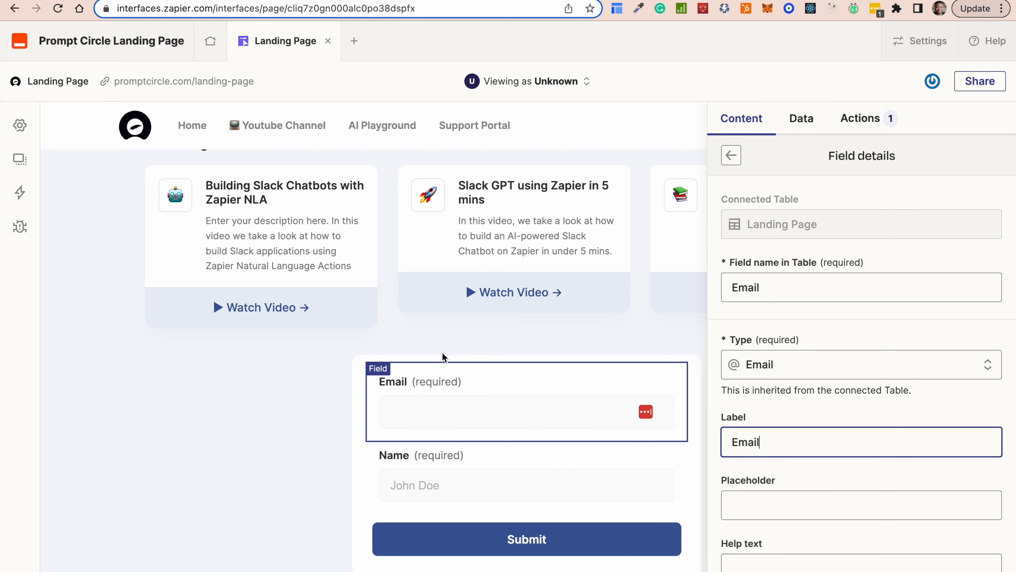
pyautogui.click(356, 384)
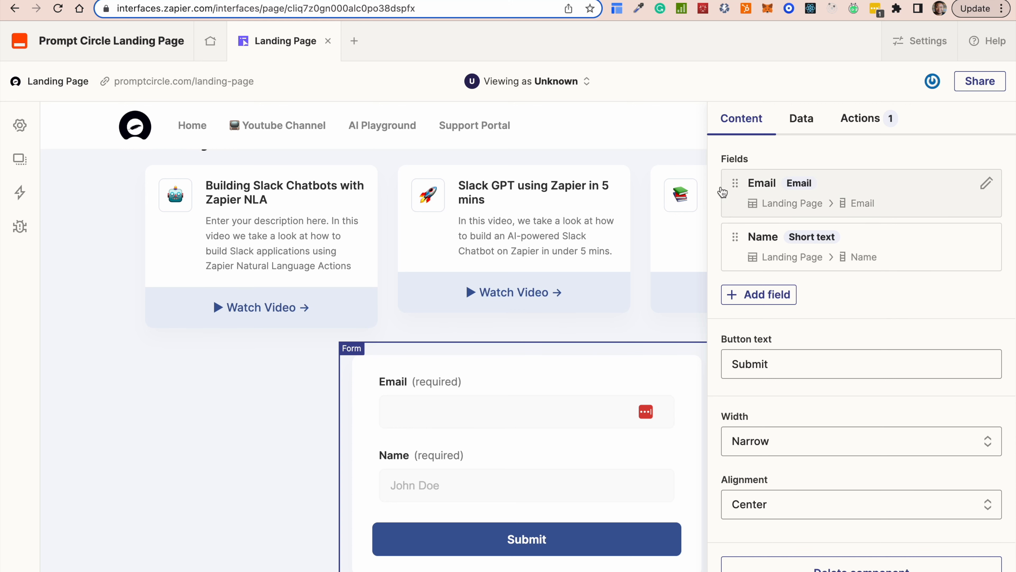
pyautogui.click(212, 424)
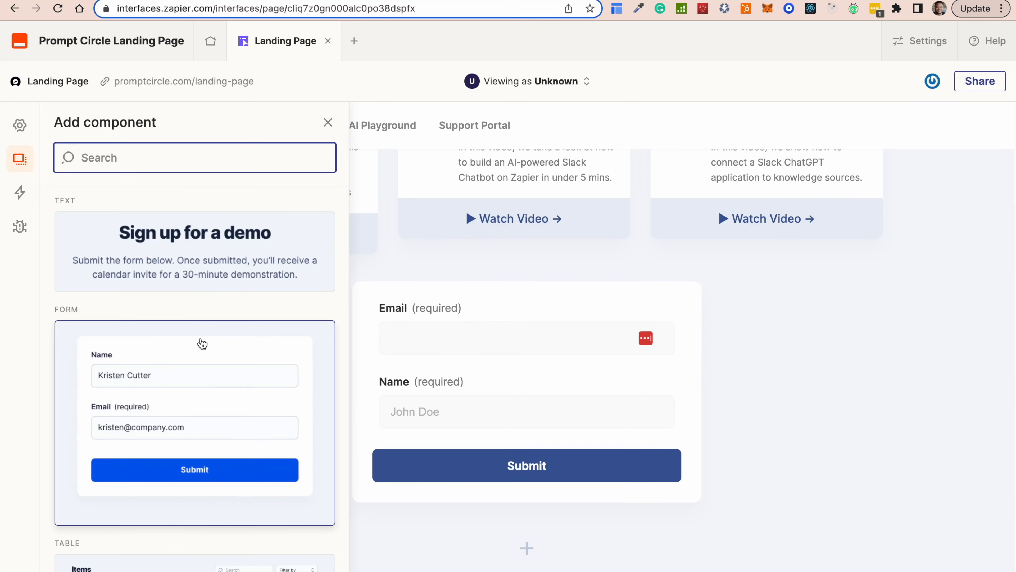
# Add the 'Sign up for a demo' text block and move it above the signup form.
pyautogui.click(215, 260)
pyautogui.click(521, 550)
pyautogui.click(498, 252)
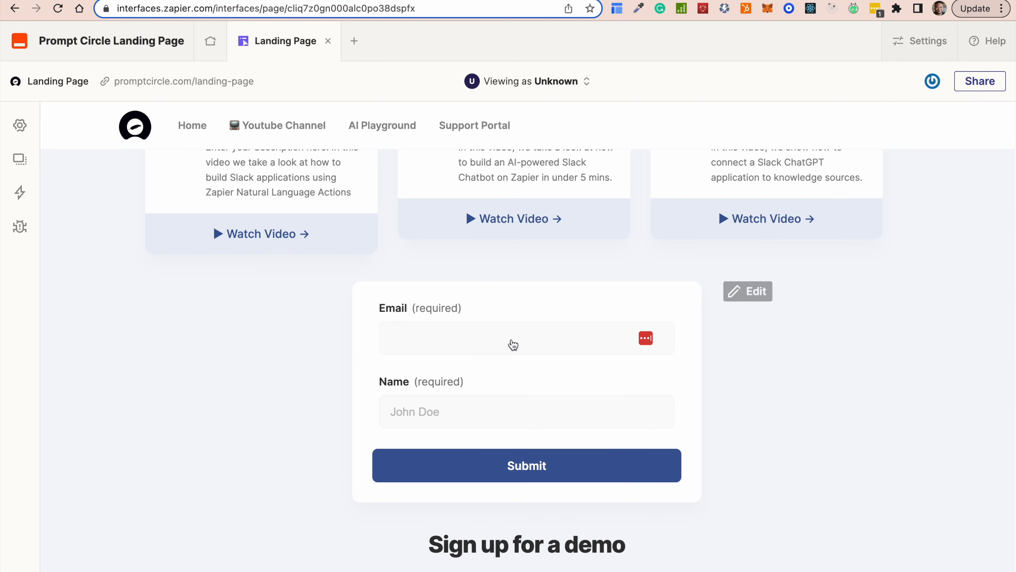
pyautogui.moveTo(514, 568); pyautogui.dragTo(516, 302)
# Replace the text block's heading and description with 'Signup for Newsletter'.
pyautogui.click(498, 318)
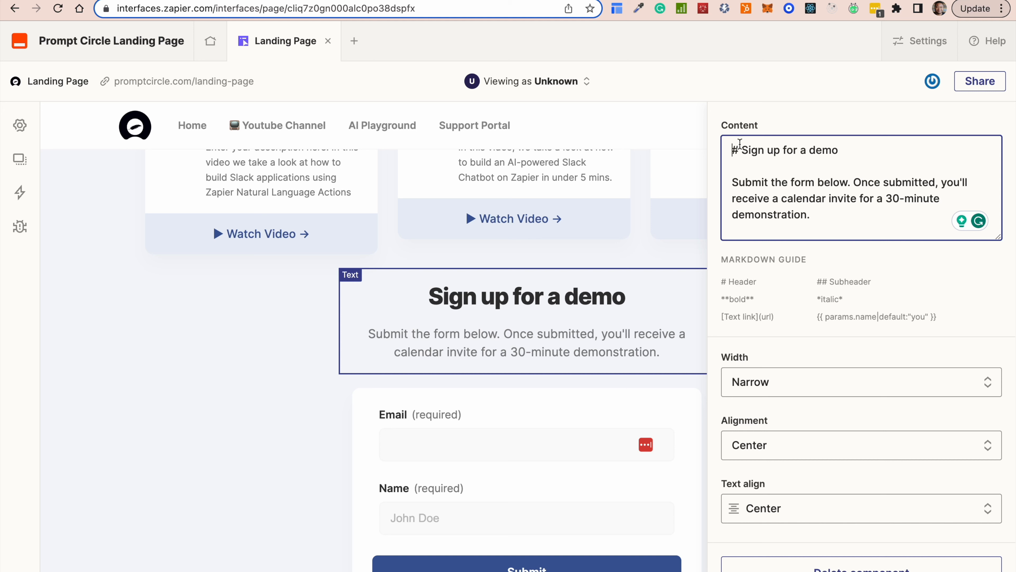
pyautogui.moveTo(741, 149); pyautogui.dragTo(800, 220)
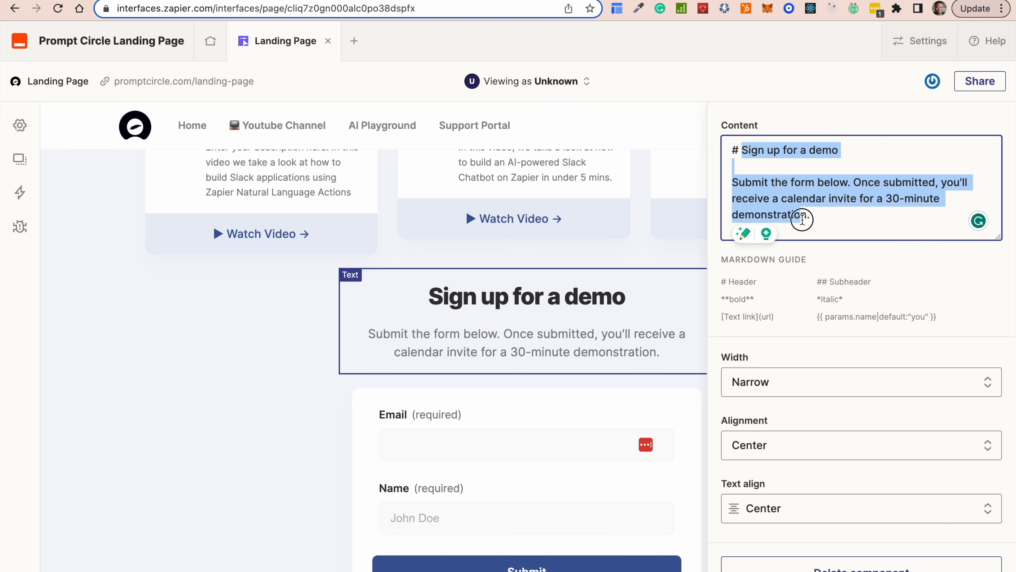
pyautogui.write('New')
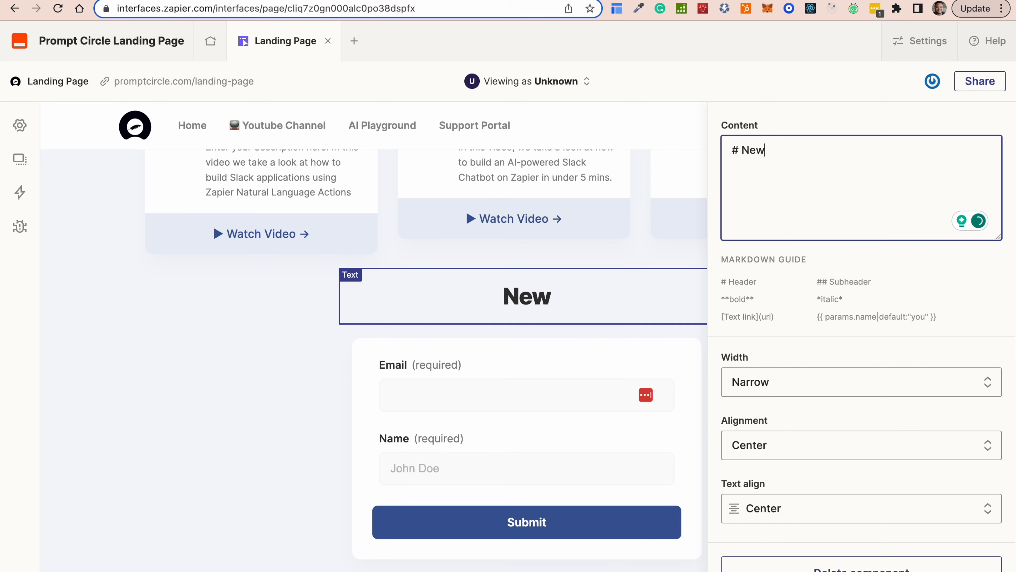
pyautogui.press('BackSpace')
pyautogui.press('BackSpace')
pyautogui.press('BackSpace')
pyautogui.write('Signu')
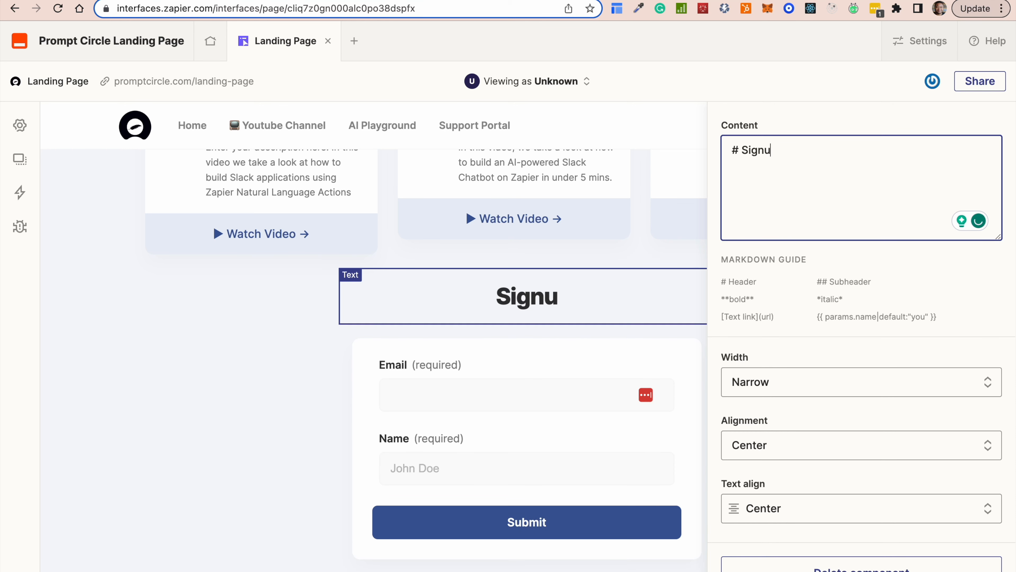
pyautogui.write('p for New')
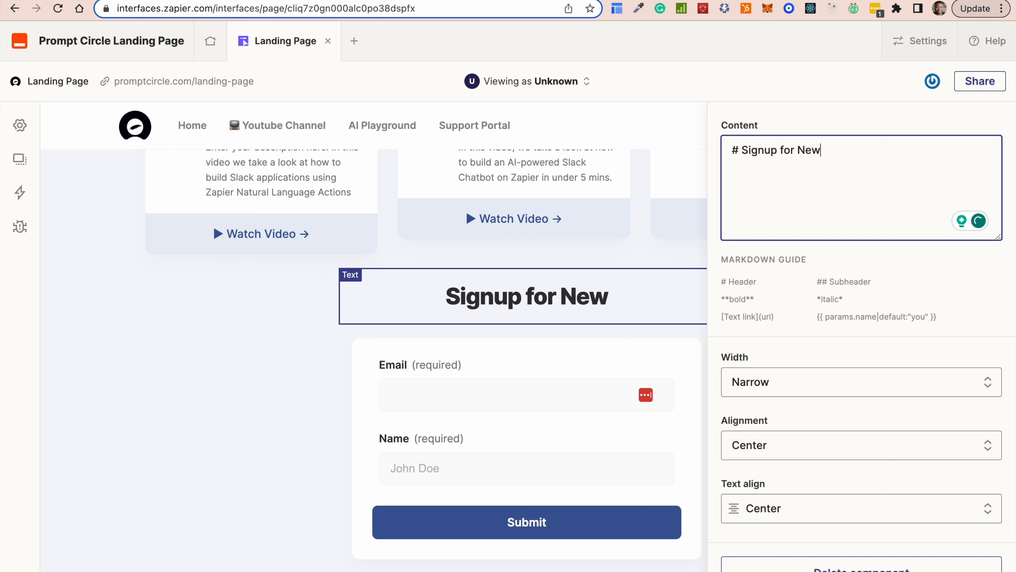
pyautogui.write('sletter')
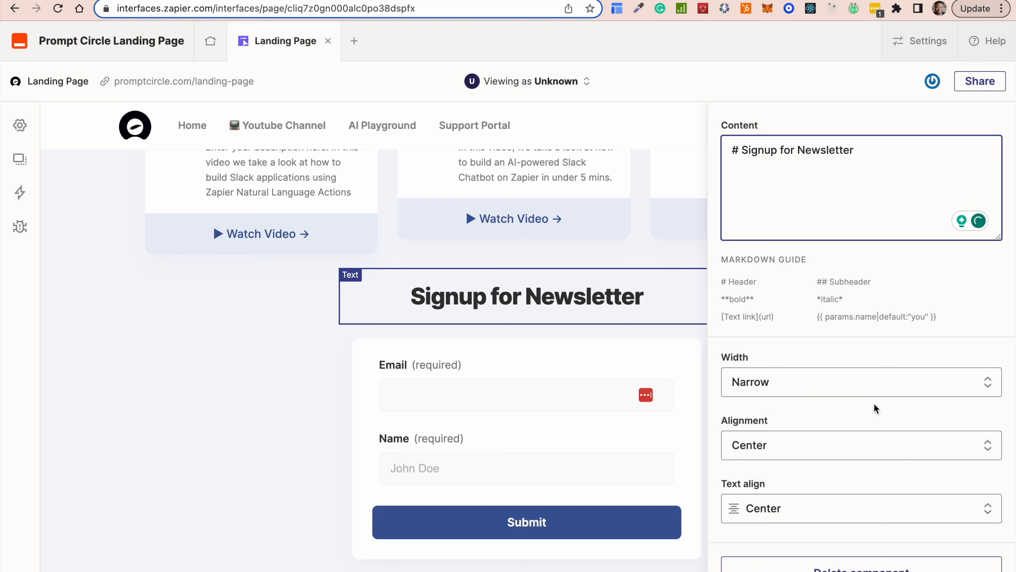
pyautogui.click(236, 479)
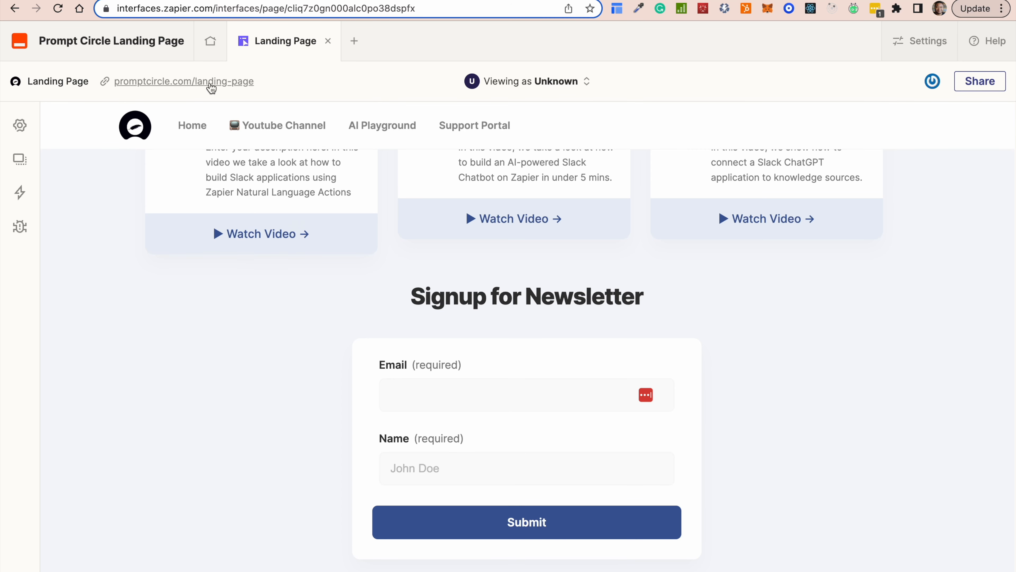
# Open the published landing page at promptcircle.com/landing-page.
pyautogui.rightClick(211, 88)
pyautogui.click(795, 319)
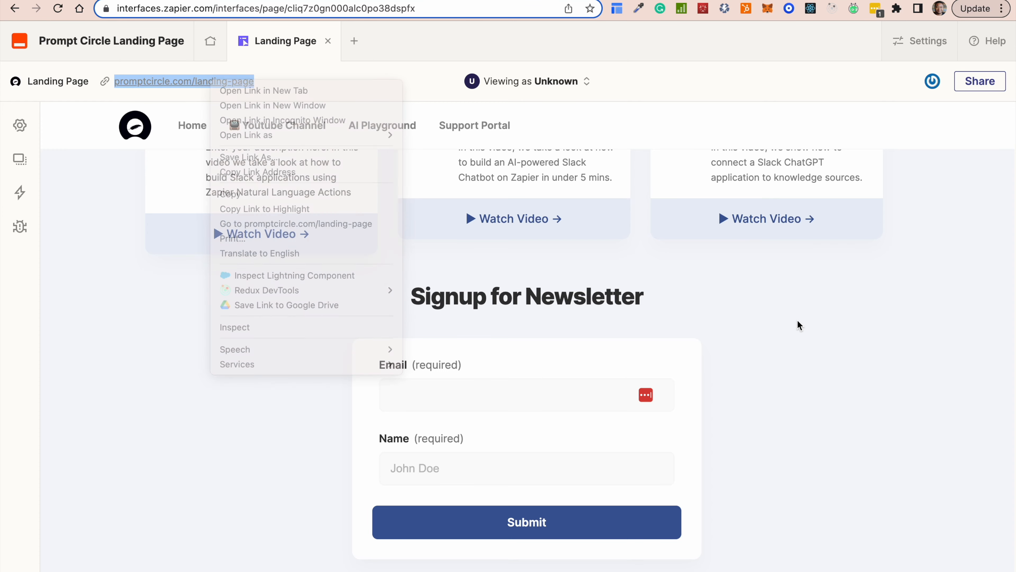
pyautogui.scroll(10, 550, 381)
pyautogui.scroll(5, 552, 381)
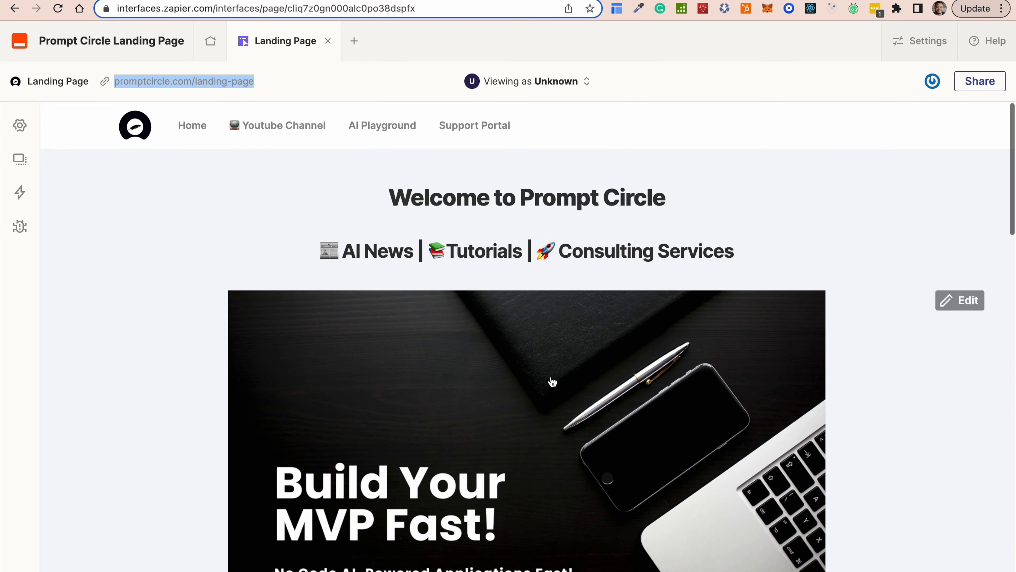
pyautogui.scroll(-15, 551, 381)
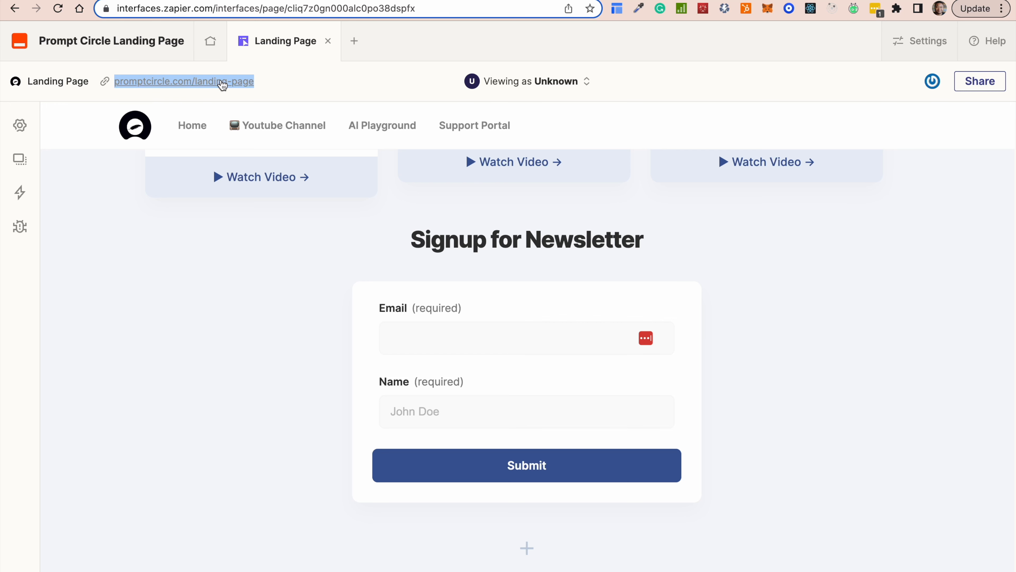
pyautogui.click(206, 82)
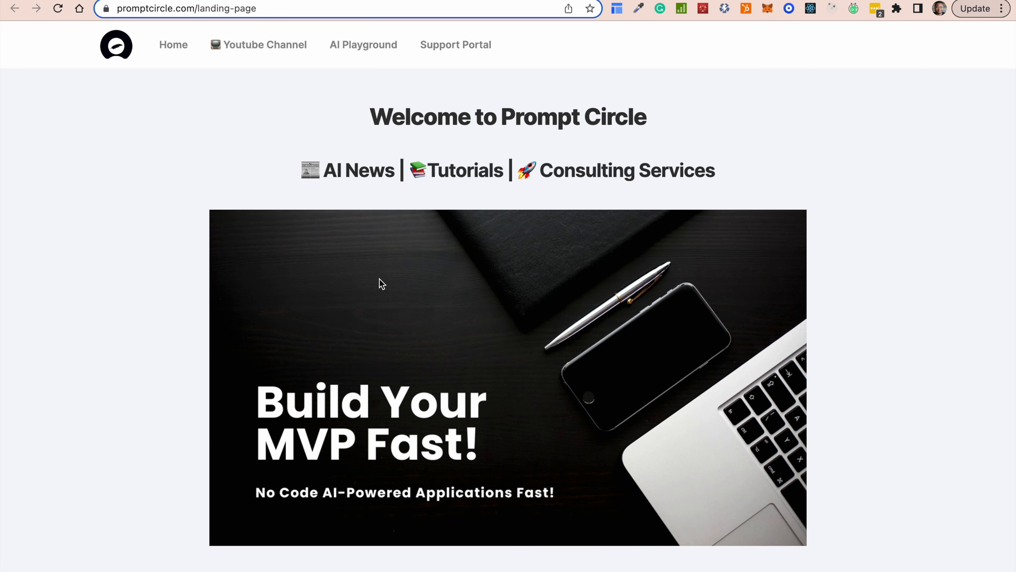
# Scroll through the live page's banner, tutorials, cards and newsletter form.
pyautogui.scroll(-15, 372, 282)
pyautogui.scroll(10, 372, 282)
pyautogui.scroll(10, 372, 282)
pyautogui.scroll(-20, 372, 282)
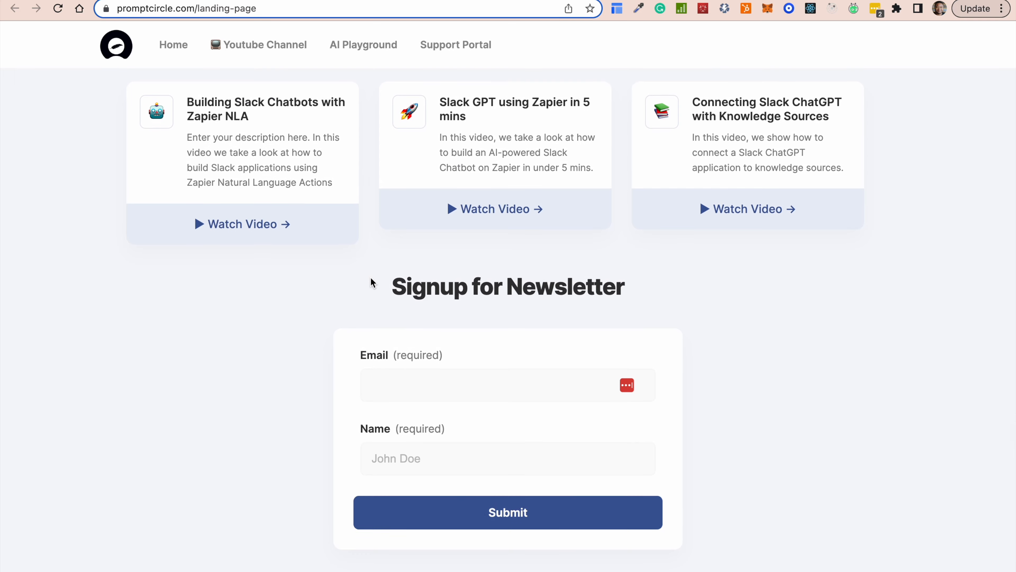
pyautogui.scroll(10, 372, 282)
pyautogui.scroll(8, 372, 282)
pyautogui.scroll(-20, 370, 281)
pyautogui.scroll(10, 462, 239)
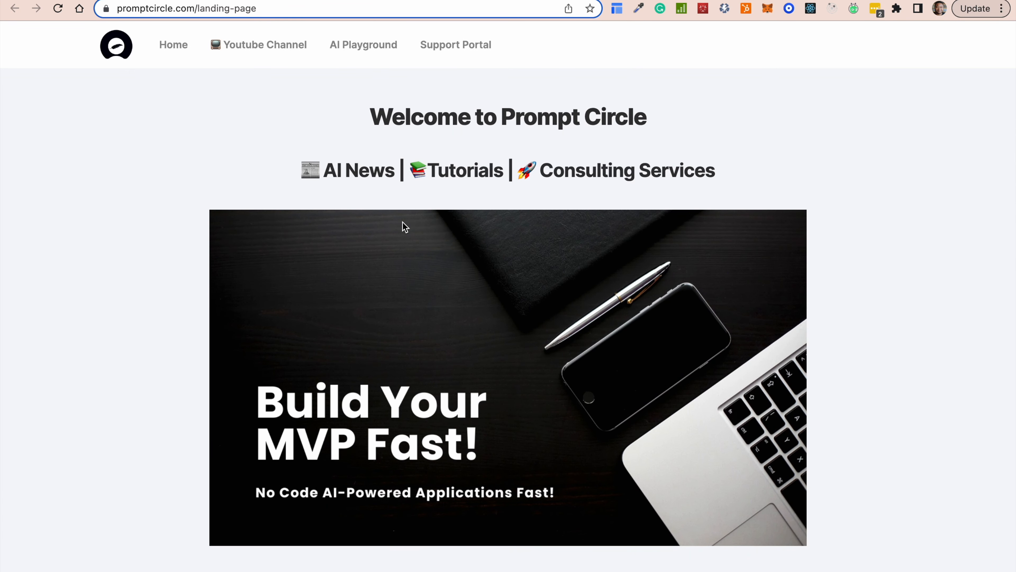
pyautogui.scroll(-5, 526, 356)
pyautogui.scroll(-20, 526, 357)
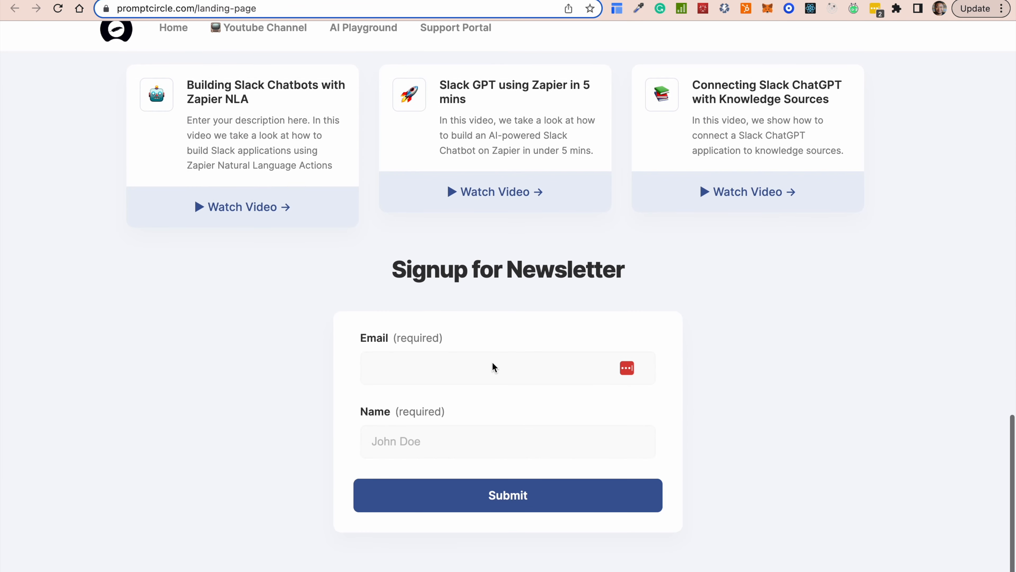
# Enter a test email address and name in the live form, submit it, and switch to the Landing Page table.
pyautogui.click(405, 374)
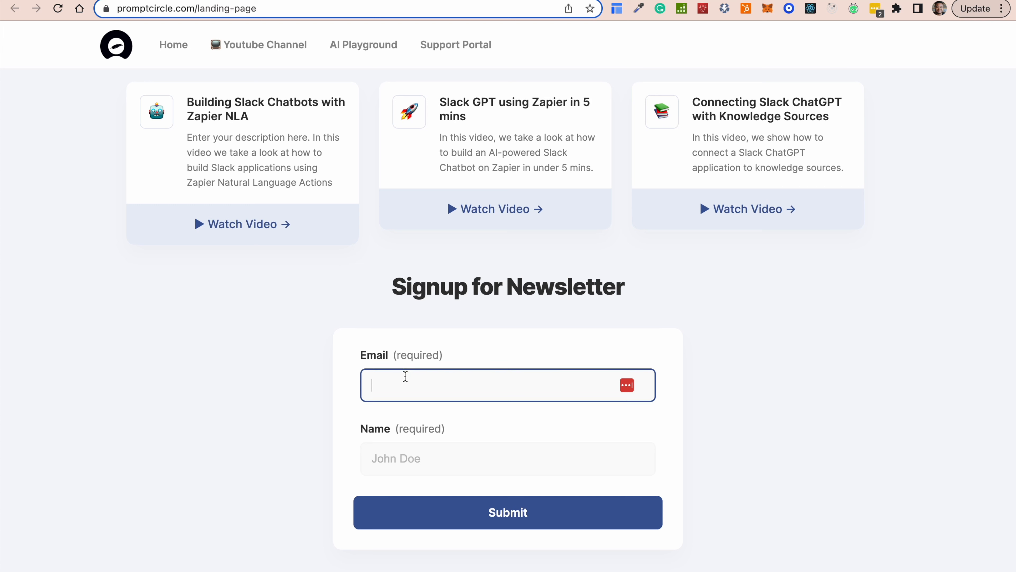
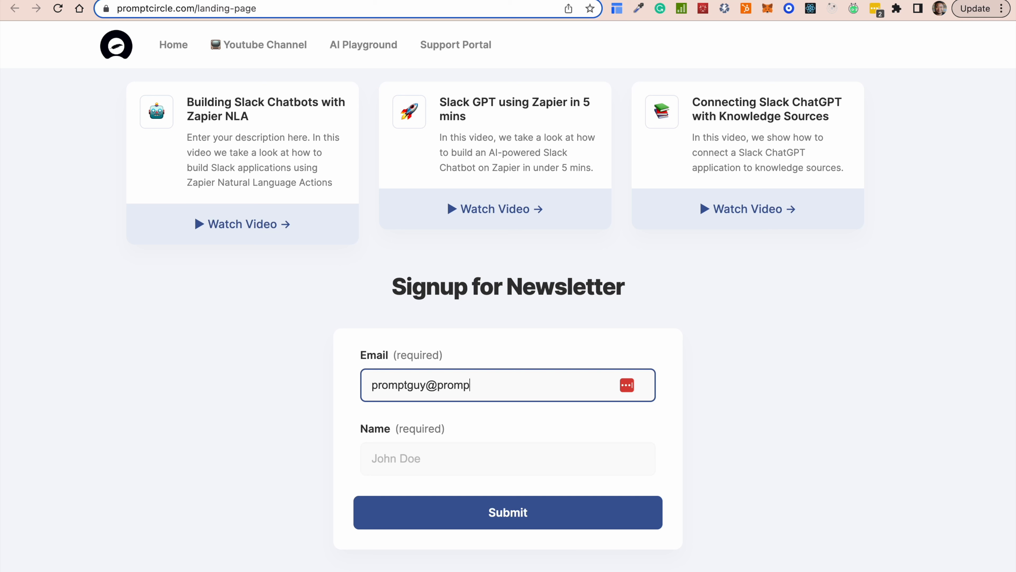
pyautogui.click(381, 466)
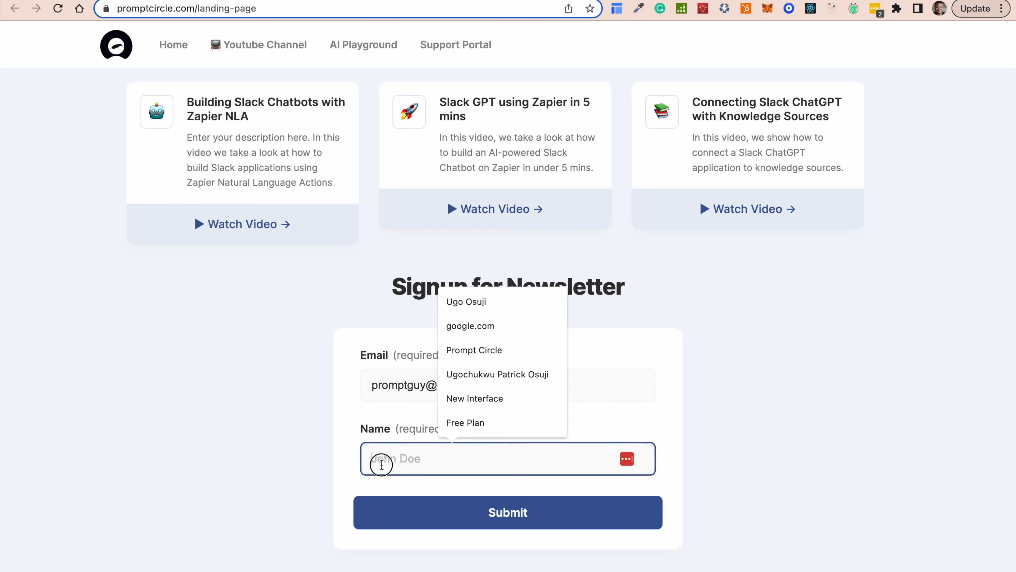
pyautogui.write('Promp')
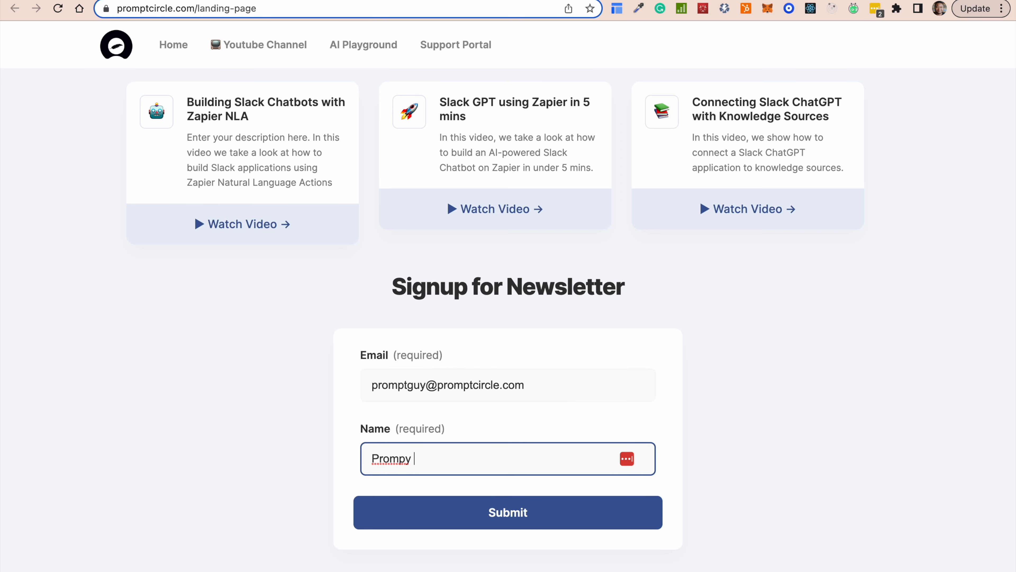
pyautogui.write('t Gu')
pyautogui.click(487, 514)
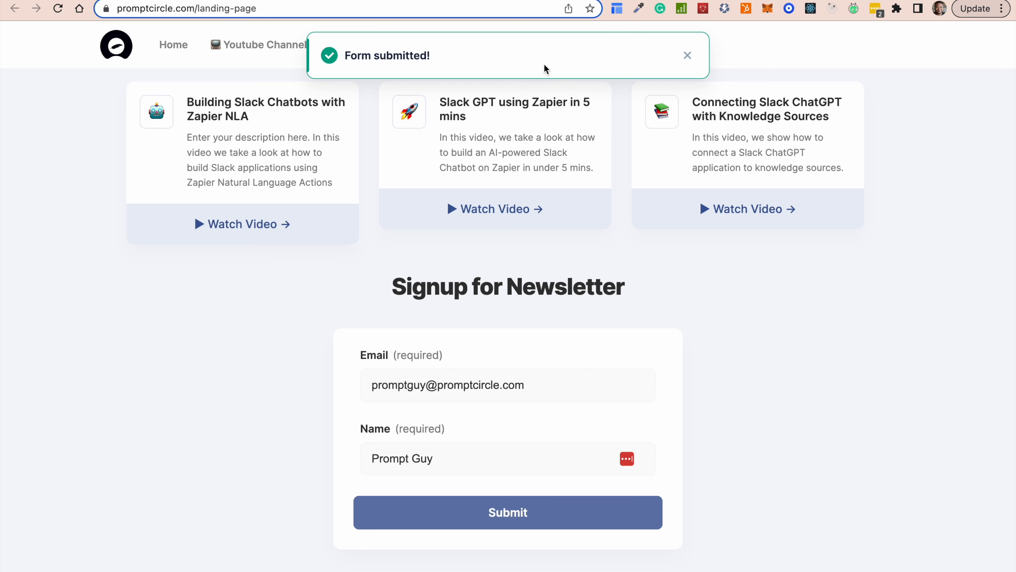
pyautogui.click(280, 1)
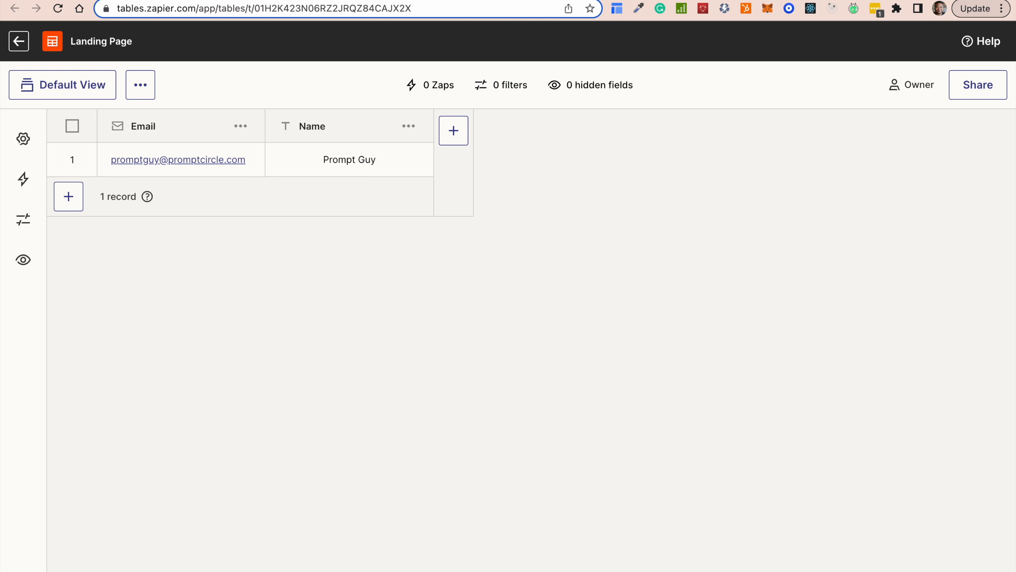
# Confirm the one new signup row, then return to the promptcircle.com page at its top.
pyautogui.moveTo(556, 0)
pyautogui.click(228, 1)
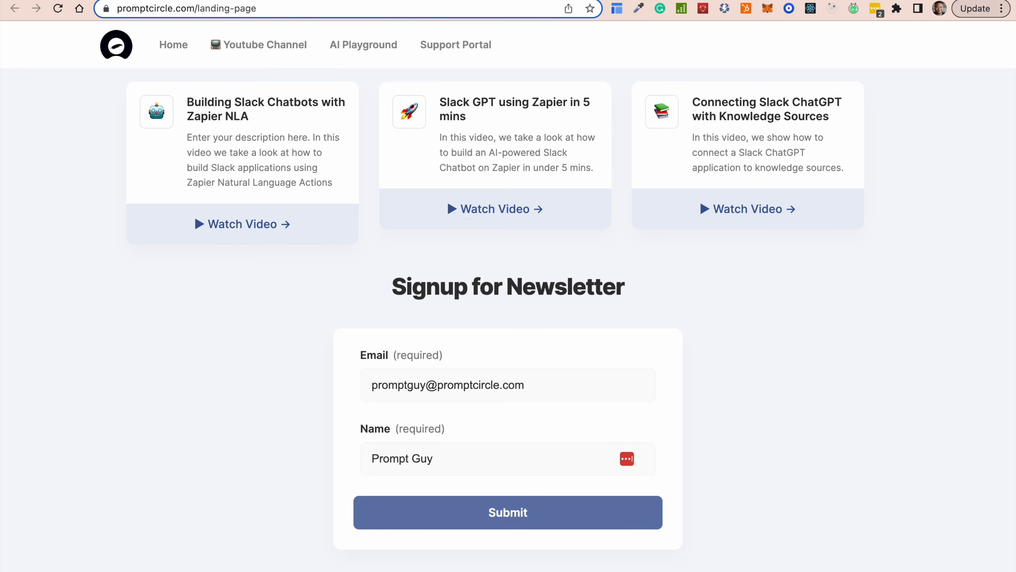
pyautogui.scroll(15, 402, 242)
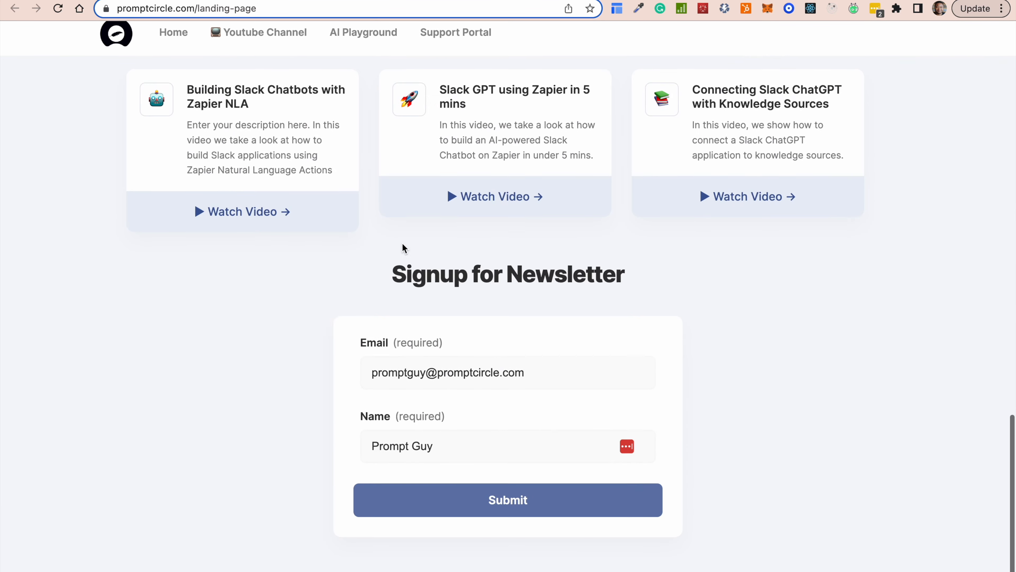
pyautogui.scroll(15, 402, 243)
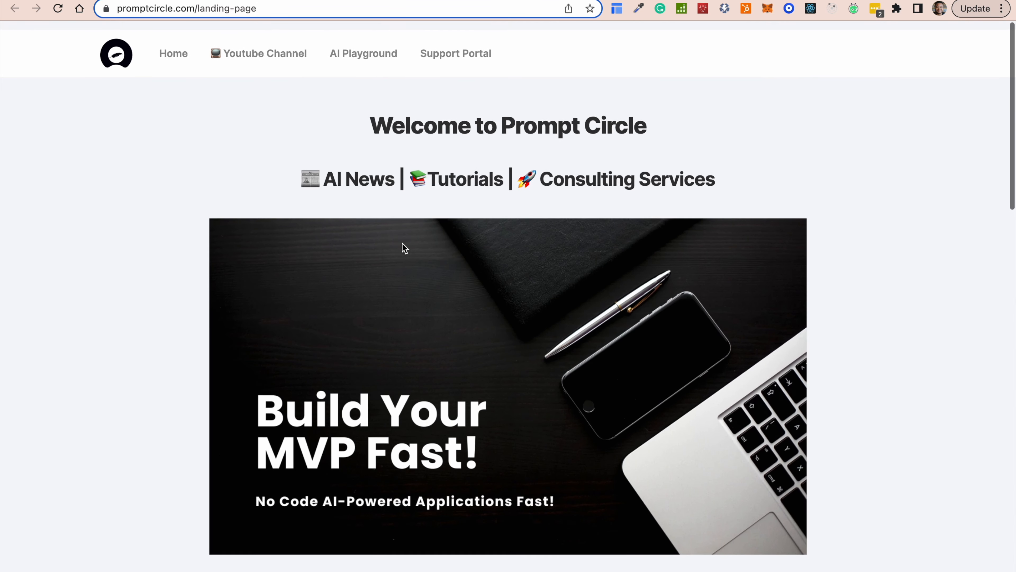